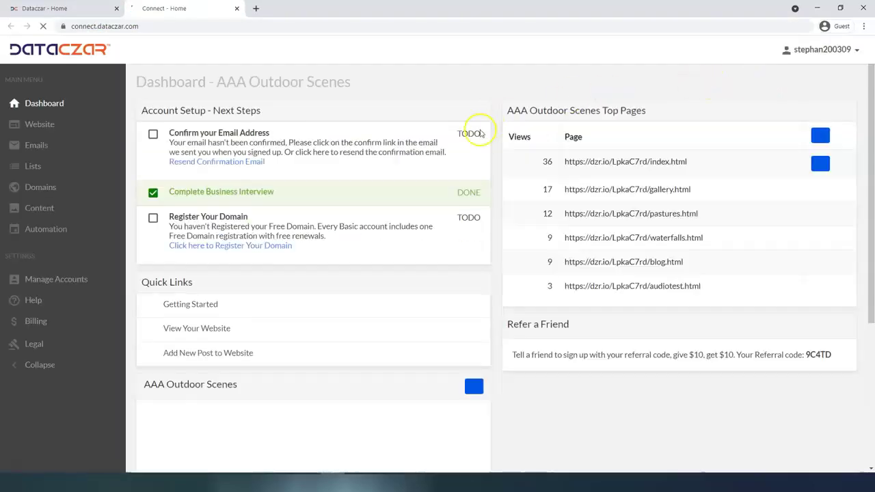
Step: Close the duplicate dashboard tab and open the AAA Outdoor Scenes website section full screen
{"action": "left_click", "coordinate": [116, 8]}
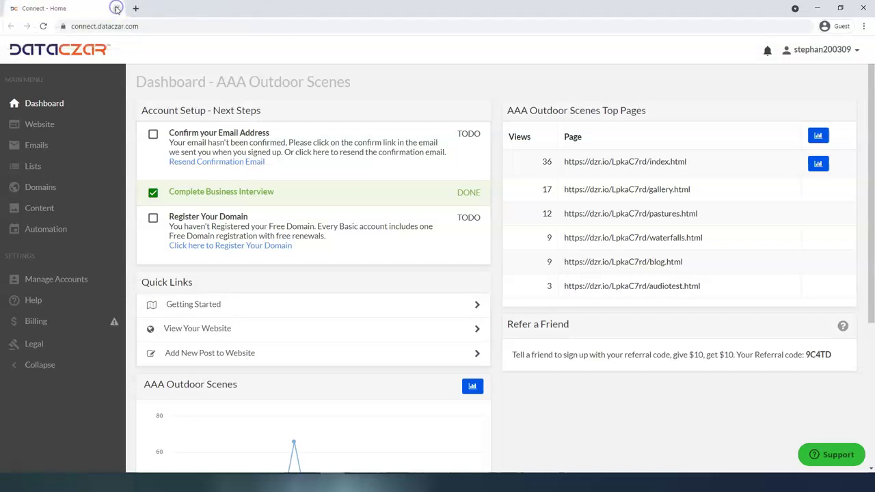
{"action": "key", "text": "F11"}
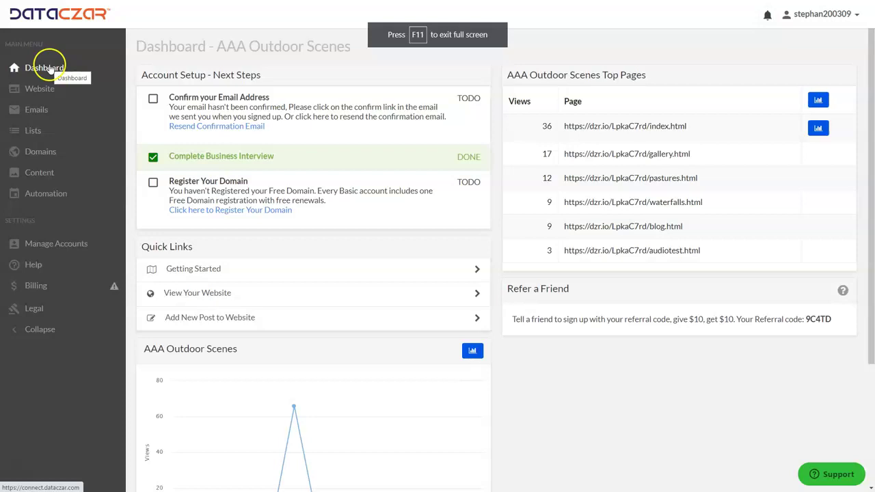
{"action": "left_click", "coordinate": [47, 90]}
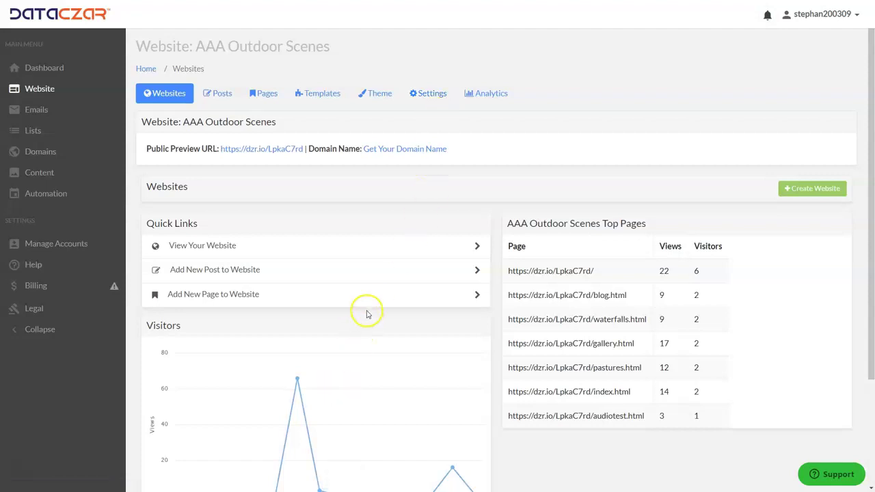
Step: Leave full screen and switch to the Chrome window listing the Hike Less Traveled sites
{"action": "key", "text": "F11"}
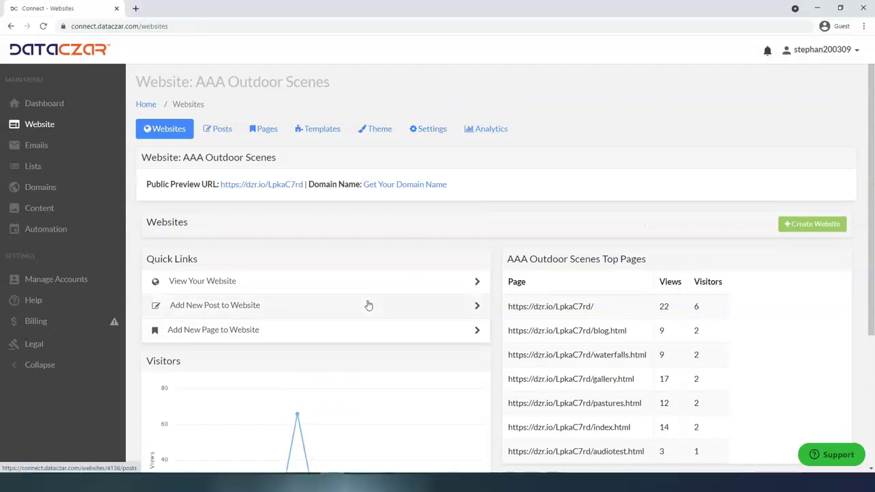
{"action": "mouse_move", "coordinate": [381, 481]}
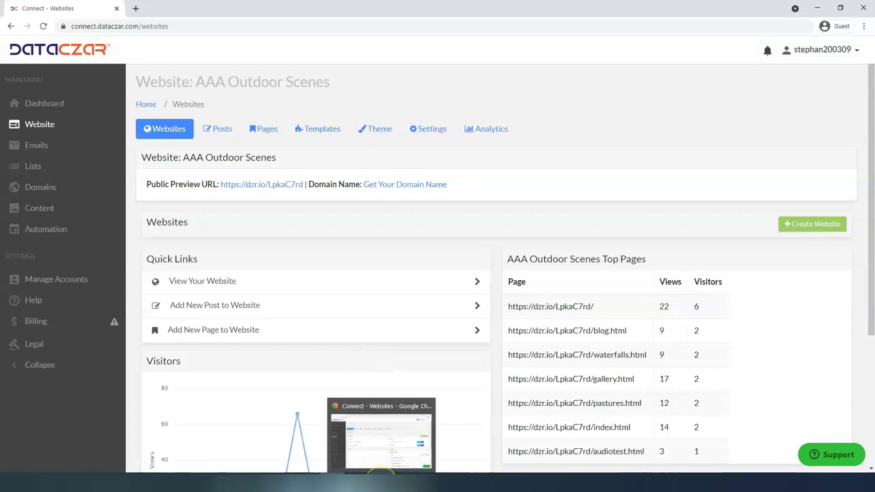
{"action": "left_click", "coordinate": [381, 437]}
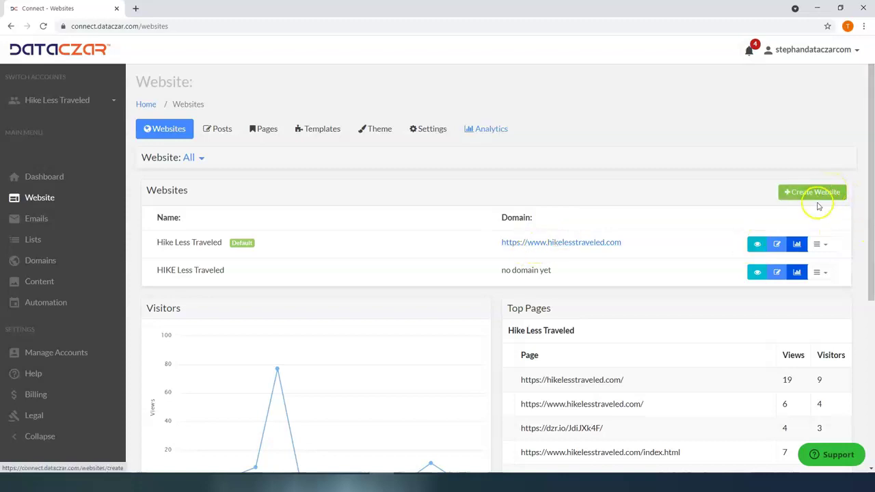
Step: Browse the Hike Less Traveled Posts page, then return to the AAA Outdoor Scenes window
{"action": "left_click", "coordinate": [778, 246]}
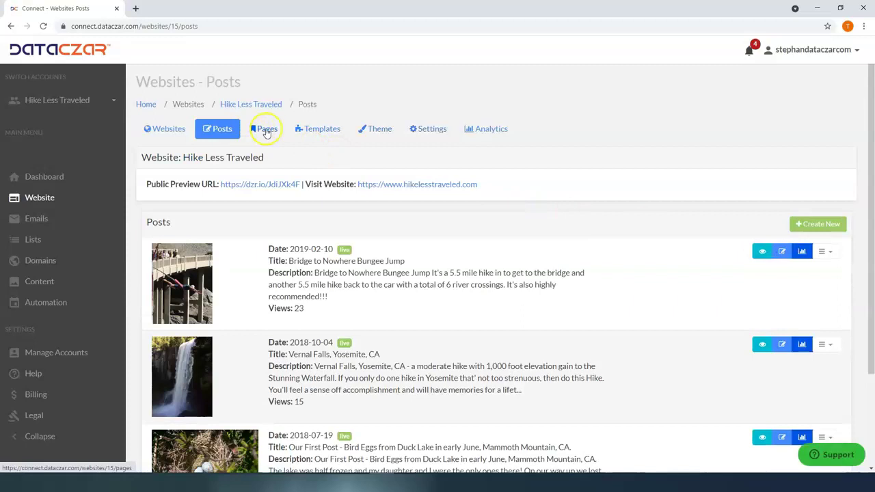
{"action": "left_click", "coordinate": [38, 199]}
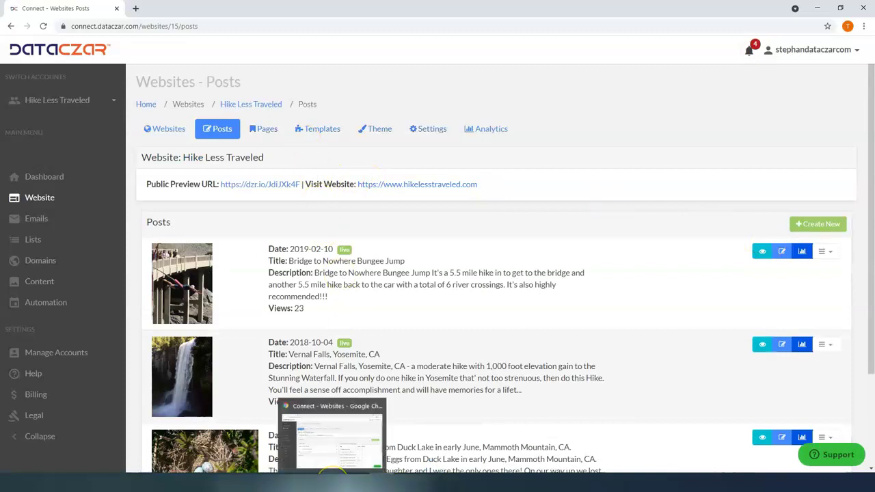
{"action": "left_click", "coordinate": [333, 465]}
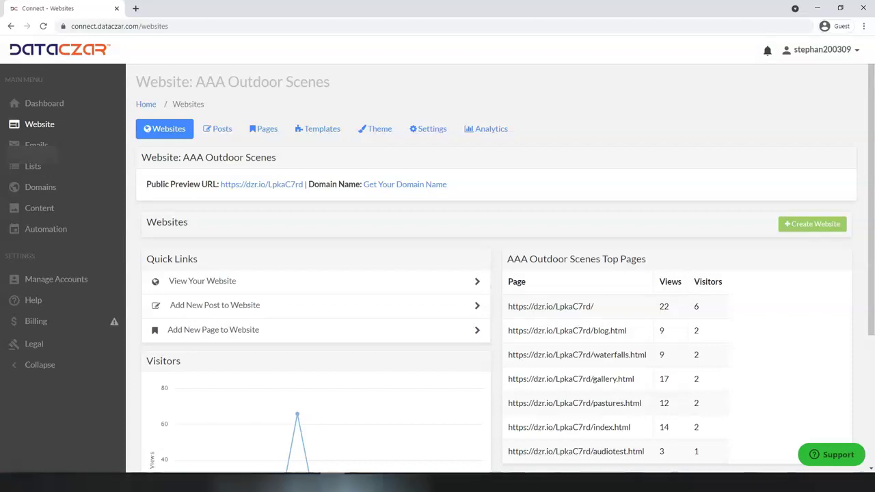
Step: Put Chrome in full-screen mode on the AAA Outdoor Scenes overview
{"action": "key", "text": "F11"}
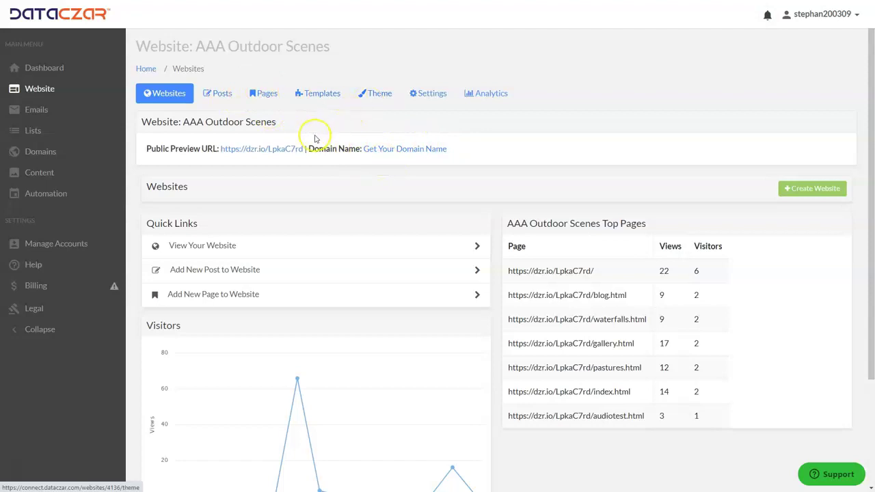
{"action": "left_click", "coordinate": [279, 153]}
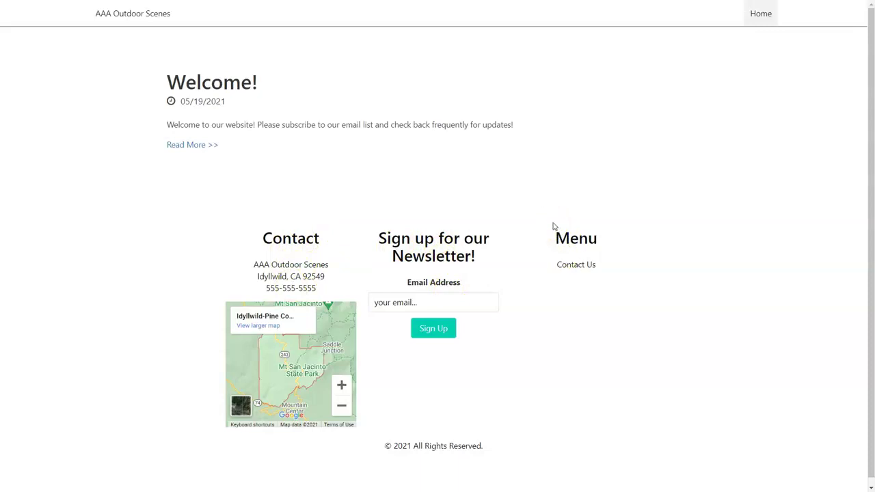
{"action": "key", "text": "ctrl+w"}
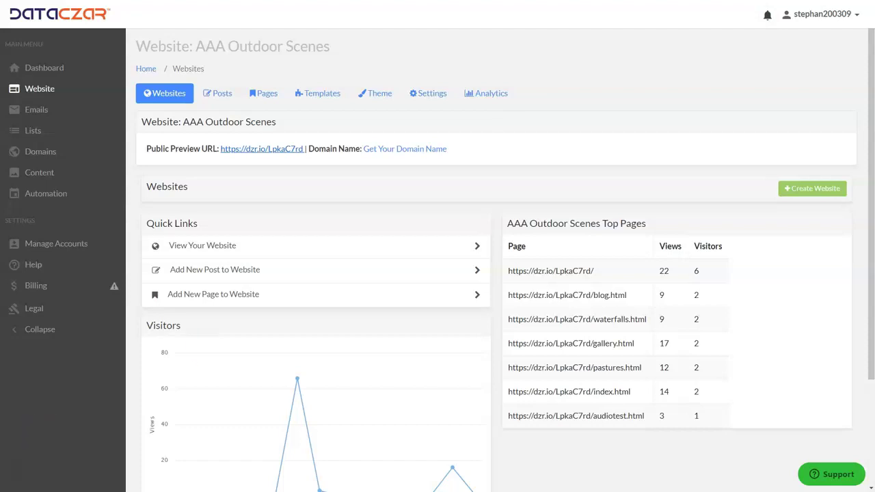
Step: Open the Home page from the Pages list for editing and uncheck Include Posts
{"action": "left_click", "coordinate": [264, 95]}
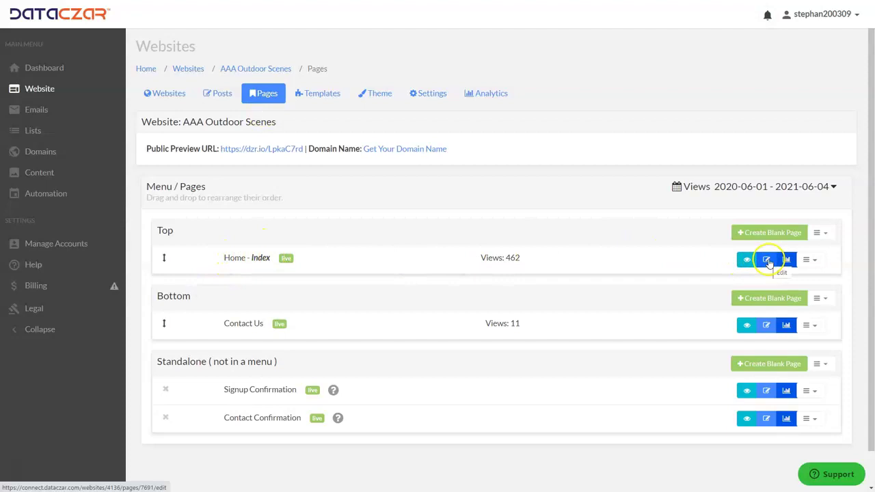
{"action": "left_click", "coordinate": [767, 261]}
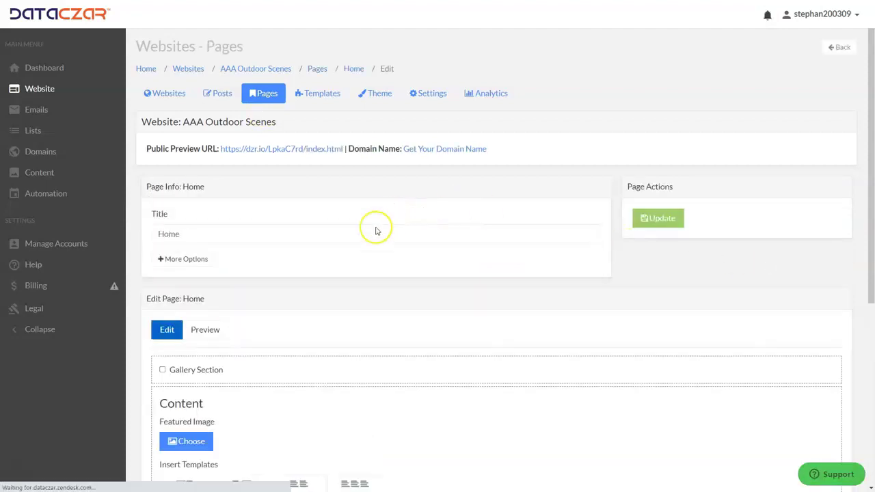
{"action": "scroll", "coordinate": [375, 231], "scroll_direction": "down", "scroll_amount": 4}
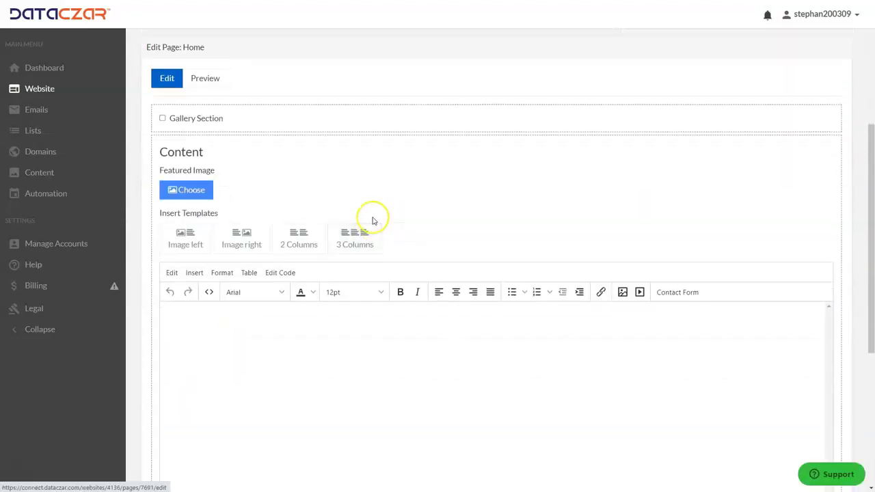
{"action": "scroll", "coordinate": [374, 220], "scroll_direction": "up", "scroll_amount": 2}
{"action": "scroll", "coordinate": [372, 221], "scroll_direction": "down", "scroll_amount": 5}
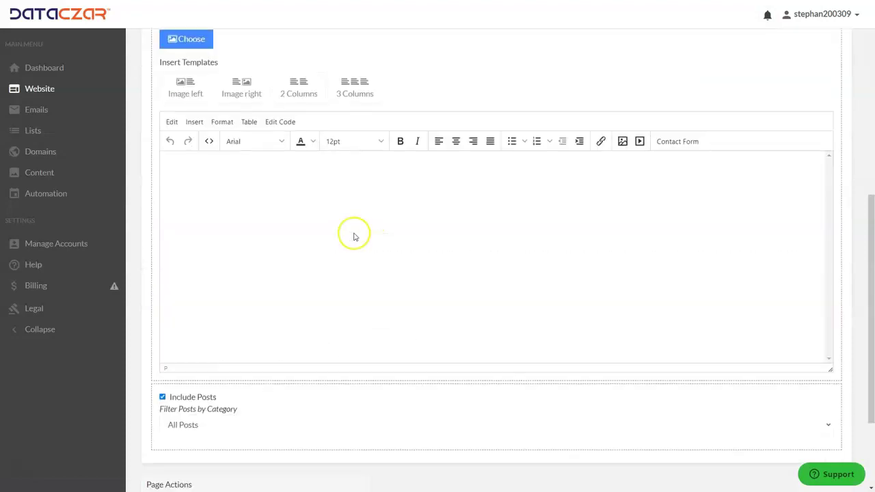
{"action": "left_click", "coordinate": [162, 397]}
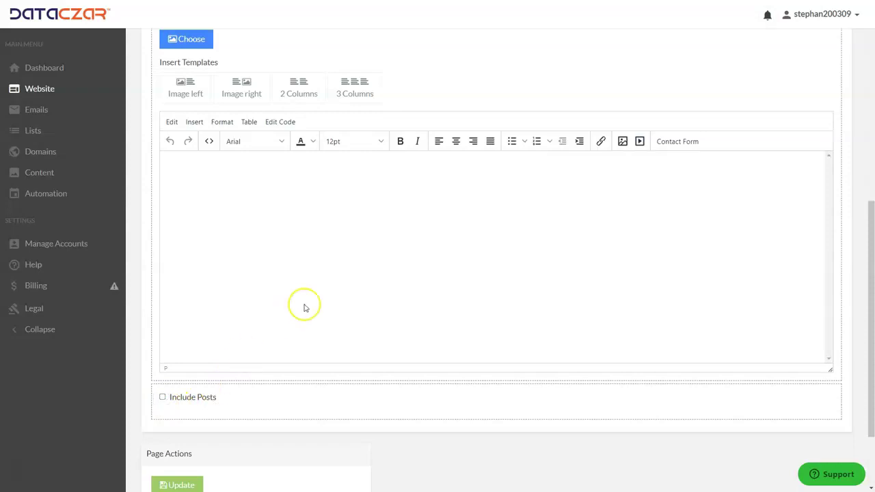
Step: Toggle More Options and the Gallery Section on and back off, leaving the gallery disabled
{"action": "scroll", "coordinate": [304, 307], "scroll_direction": "up", "scroll_amount": 3}
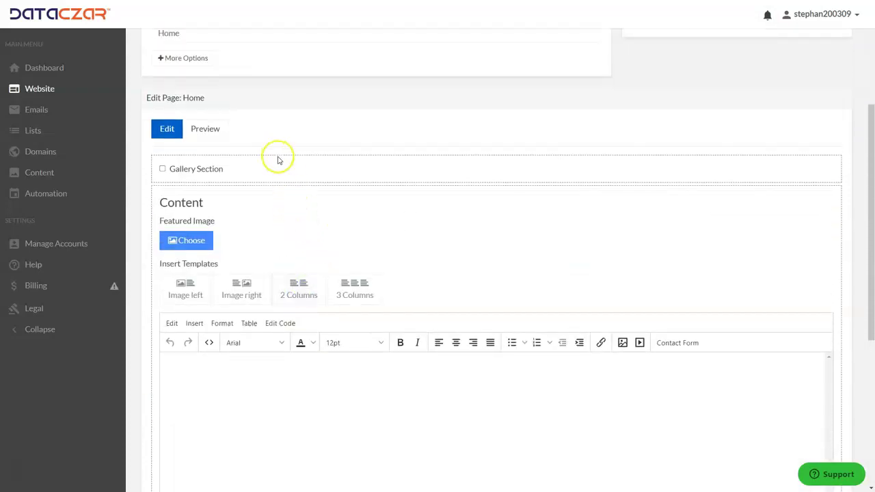
{"action": "scroll", "coordinate": [225, 183], "scroll_direction": "up", "scroll_amount": 2}
{"action": "left_click", "coordinate": [189, 213]}
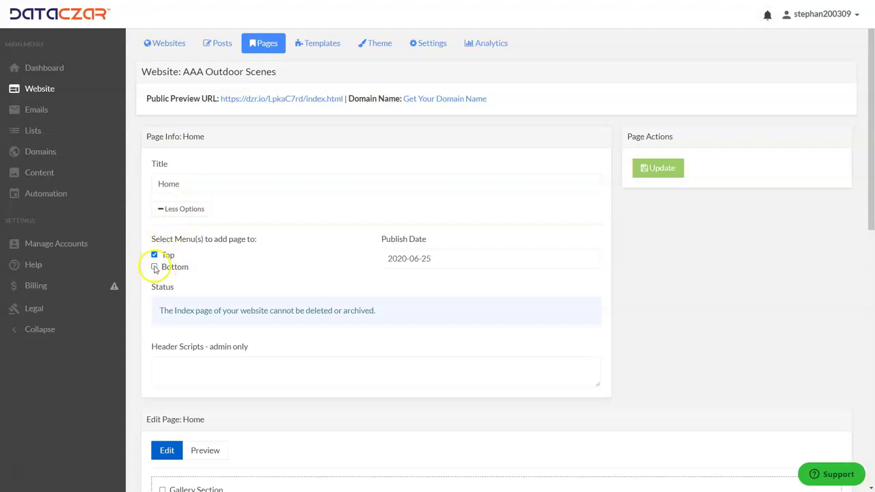
{"action": "left_click", "coordinate": [183, 210]}
{"action": "scroll", "coordinate": [273, 195], "scroll_direction": "down", "scroll_amount": 3}
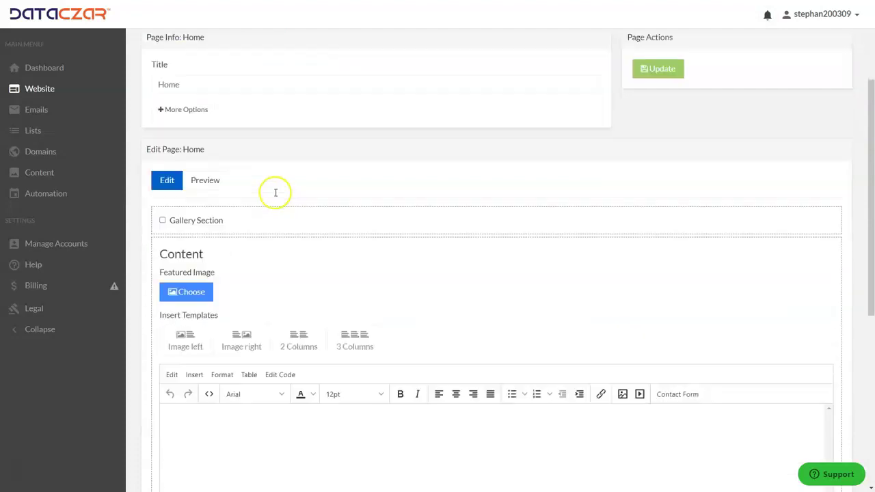
{"action": "left_click", "coordinate": [162, 220]}
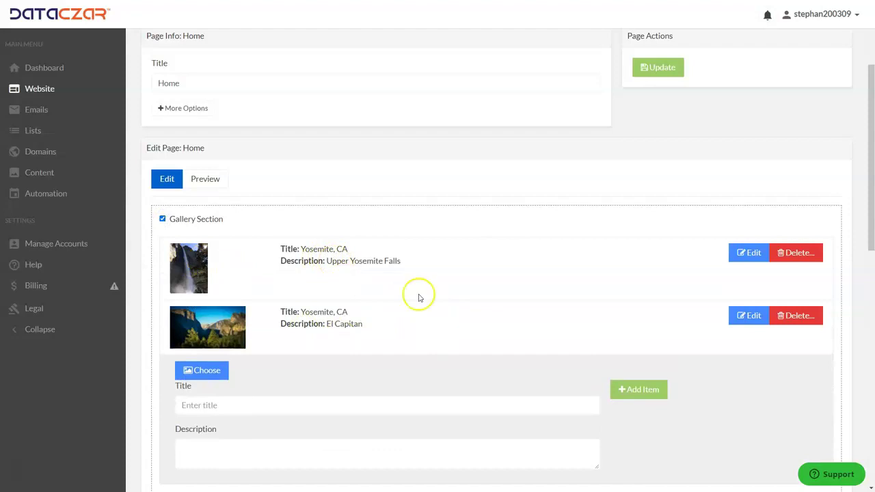
{"action": "left_click", "coordinate": [162, 219]}
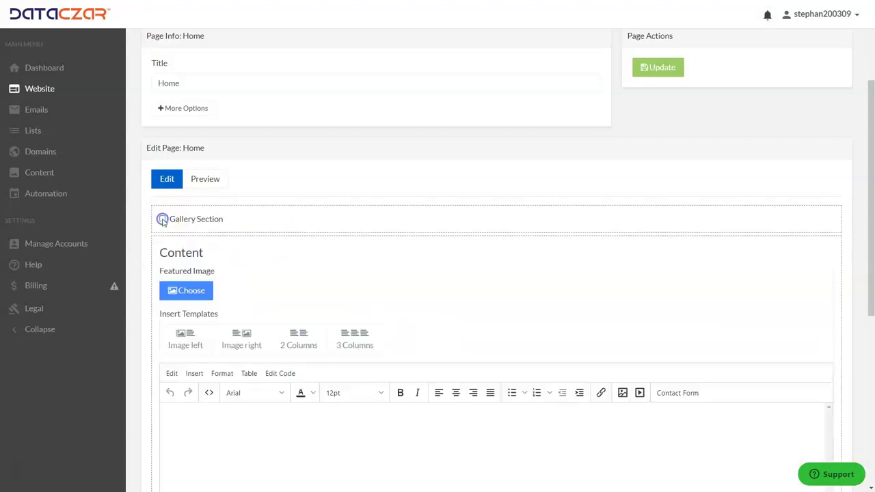
{"action": "scroll", "coordinate": [309, 161], "scroll_direction": "down", "scroll_amount": 3}
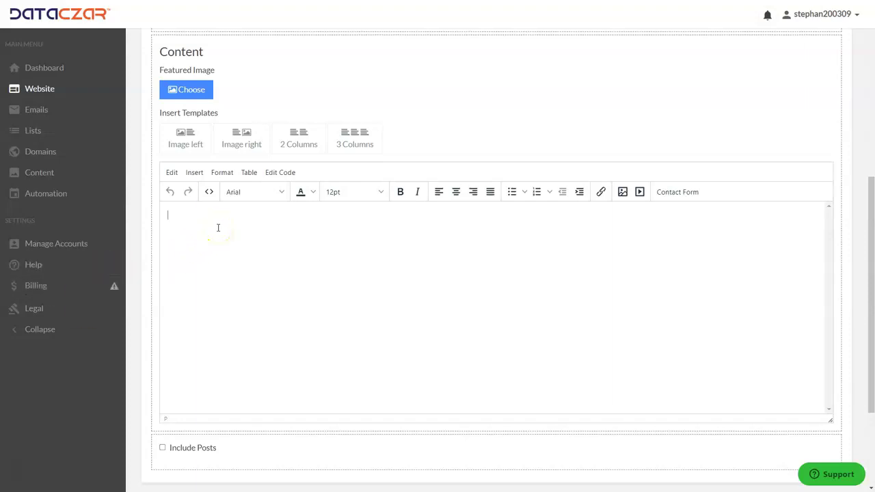
Step: Paste the three welcome lines into the Home page content and add a blank line after line two
{"action": "type", "text": "Welcome to Webinar AAA Outdoor Scenes We specialize in hiking, photography and the great outdoors! Sign up for our Newsletter below to receive informative updates, fun trails, cool photos and more!"}
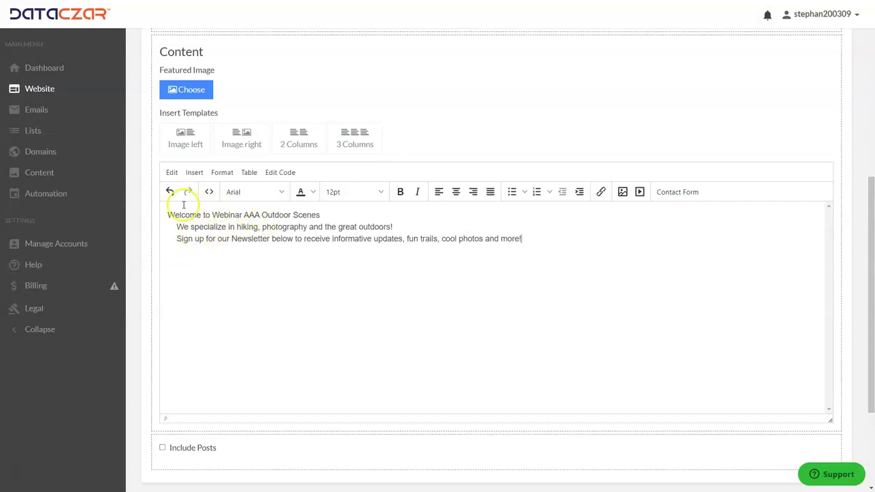
{"action": "left_click_drag", "start_coordinate": [167, 213], "coordinate": [463, 213]}
{"action": "left_click", "coordinate": [435, 222]}
{"action": "key", "text": "Return"}
Step: Center and bold the headline and tagline at 14pt, with a line break between them
{"action": "left_click_drag", "start_coordinate": [168, 215], "coordinate": [405, 223]}
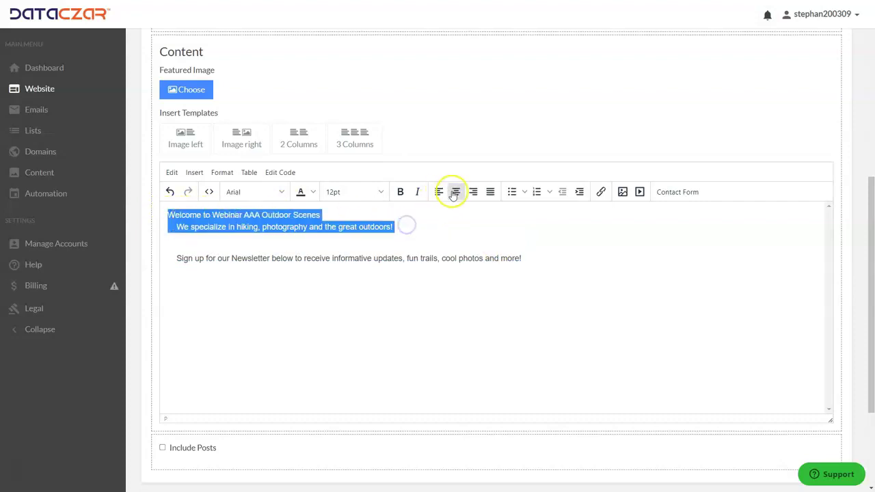
{"action": "left_click", "coordinate": [456, 192]}
{"action": "left_click", "coordinate": [401, 193]}
{"action": "left_click", "coordinate": [357, 192]}
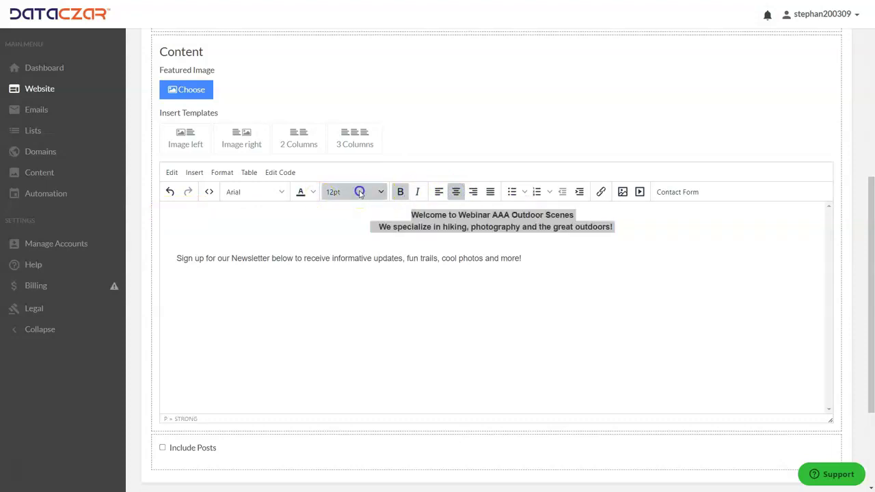
{"action": "left_click", "coordinate": [347, 276]}
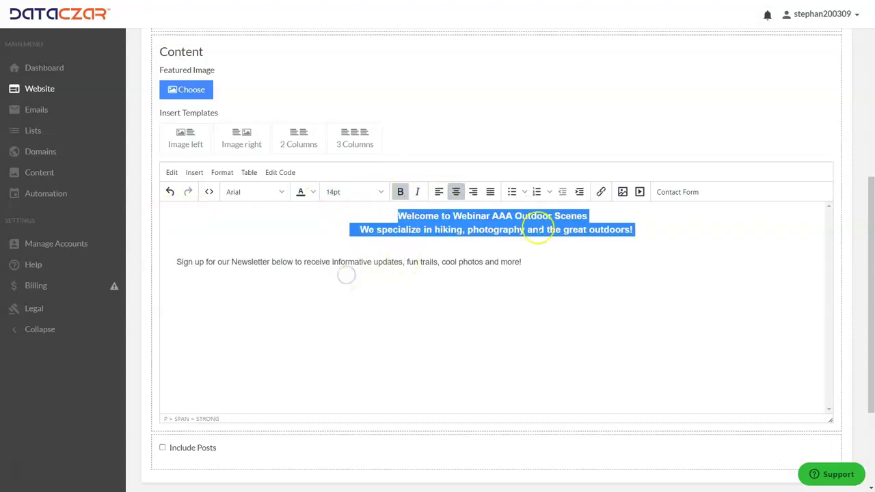
{"action": "left_click", "coordinate": [600, 213]}
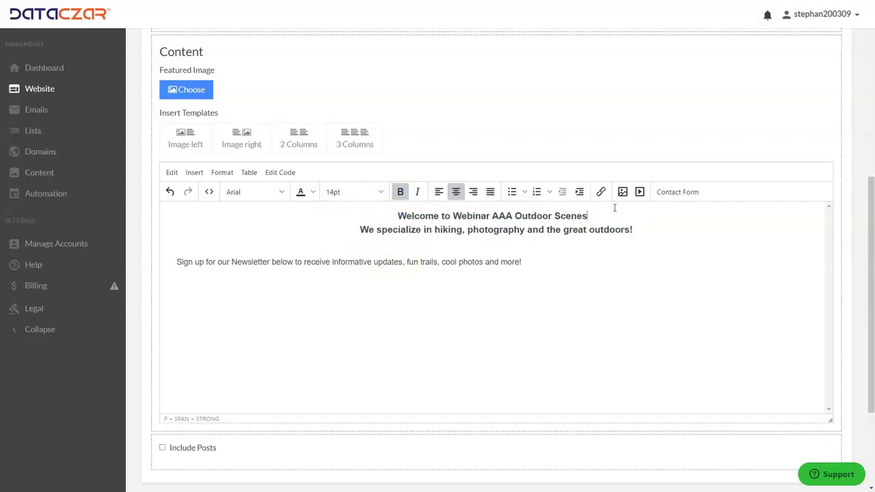
{"action": "key", "text": "Return"}
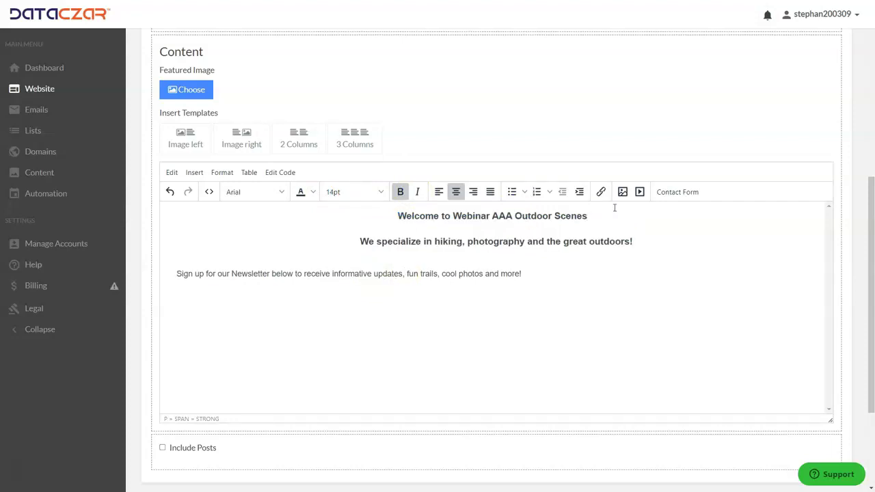
Step: Enlarge the 'Welcome to Webinar AAA Outdoor Scenes' headline to 18pt
{"action": "left_click_drag", "start_coordinate": [642, 241], "coordinate": [330, 248]}
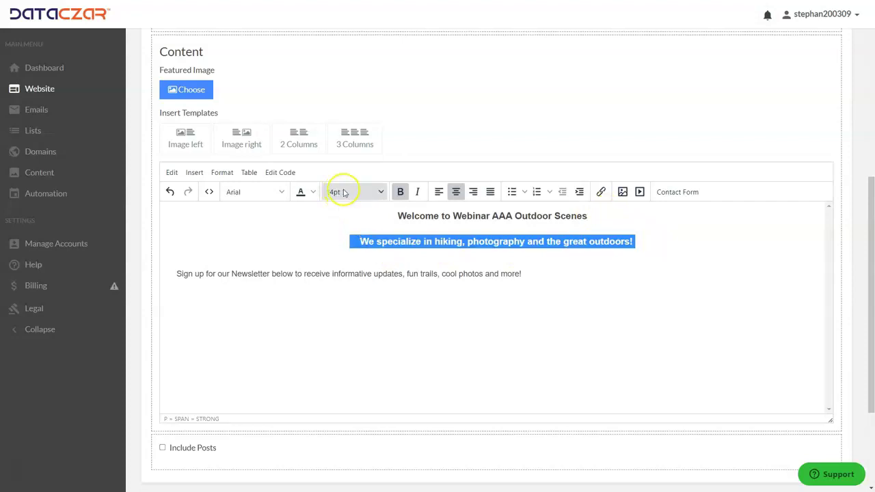
{"action": "left_click", "coordinate": [453, 217]}
{"action": "left_click_drag", "start_coordinate": [606, 211], "coordinate": [355, 216]}
{"action": "left_click", "coordinate": [352, 191]}
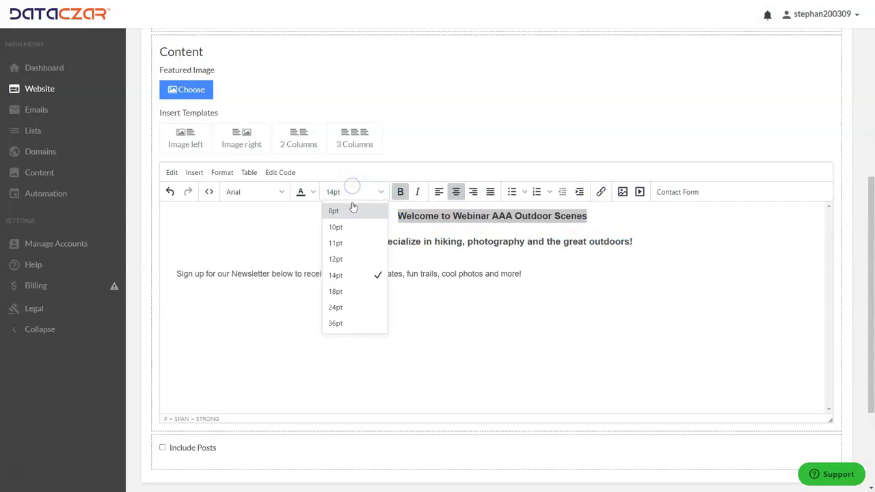
{"action": "left_click", "coordinate": [338, 291]}
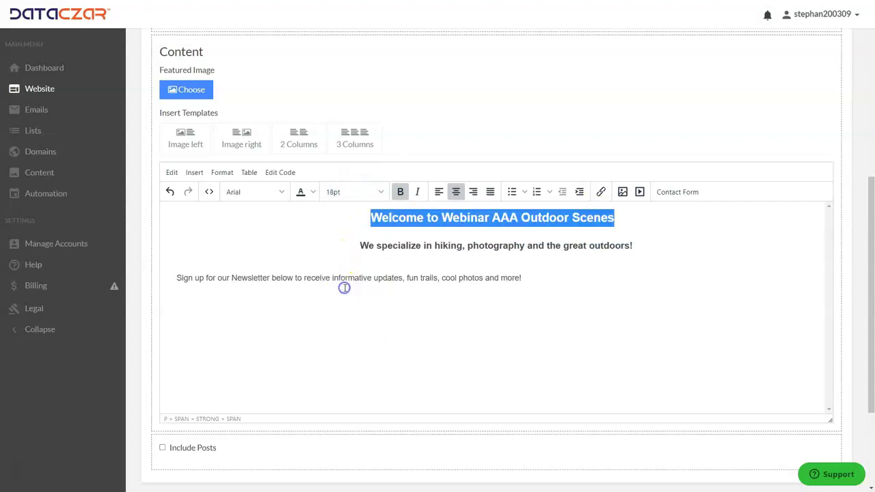
Step: Insert blank lines before the newsletter sign-up sentence to push it further down
{"action": "left_click", "coordinate": [174, 277]}
{"action": "key", "text": "Return"}
{"action": "key", "text": "Return"}
{"action": "key", "text": "Return"}
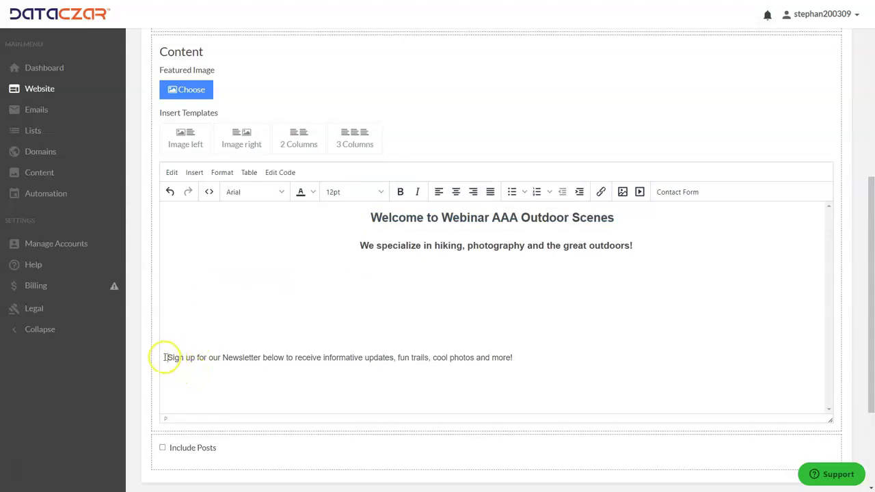
{"action": "left_click_drag", "start_coordinate": [164, 358], "coordinate": [373, 358]}
{"action": "left_click_drag", "start_coordinate": [417, 358], "coordinate": [517, 359]}
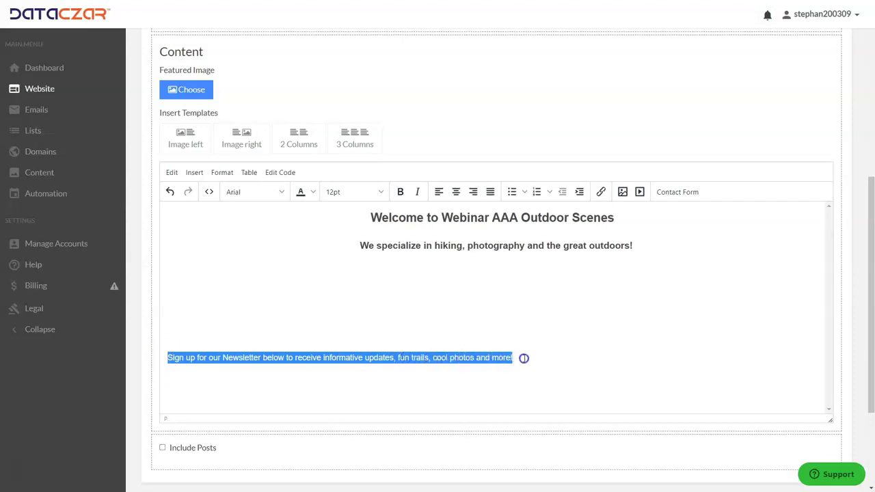
{"action": "left_click_drag", "start_coordinate": [536, 358], "coordinate": [142, 366]}
{"action": "left_click", "coordinate": [163, 352]}
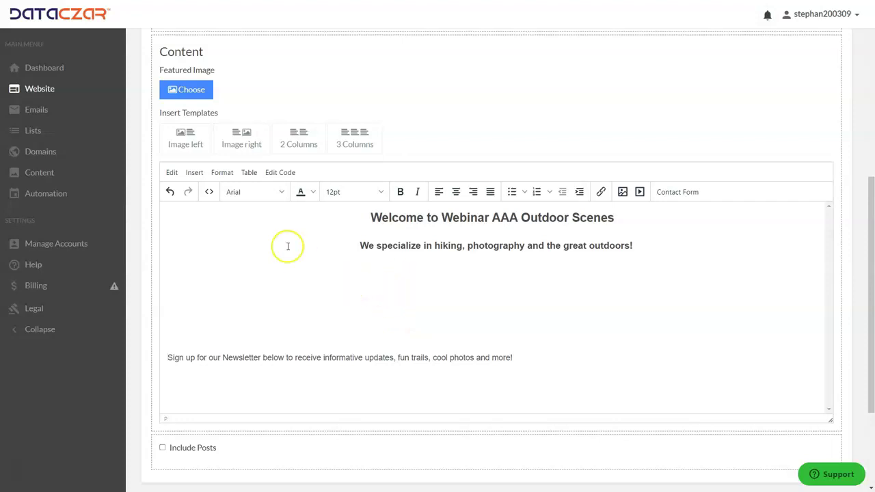
{"action": "scroll", "coordinate": [272, 130], "scroll_direction": "up", "scroll_amount": 1}
Step: Set the sunrise-over-clouds panorama from My Images as the Home page's featured image
{"action": "scroll", "coordinate": [271, 130], "scroll_direction": "up", "scroll_amount": 1}
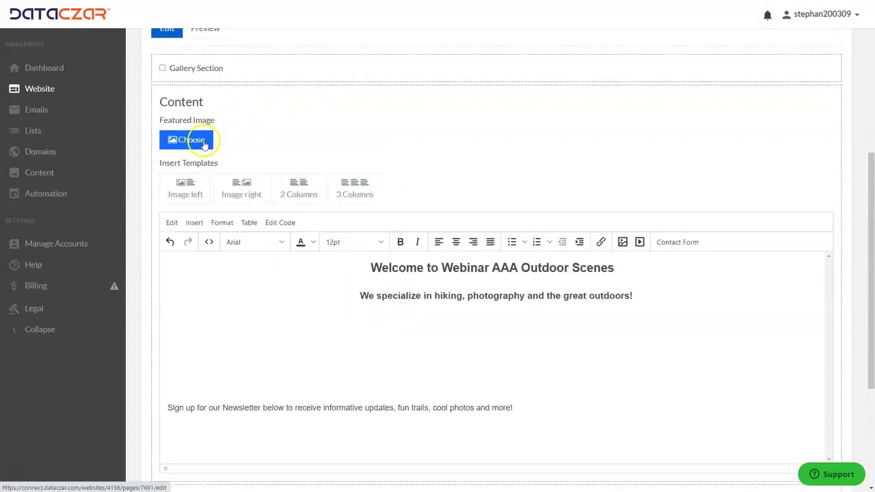
{"action": "left_click", "coordinate": [191, 140]}
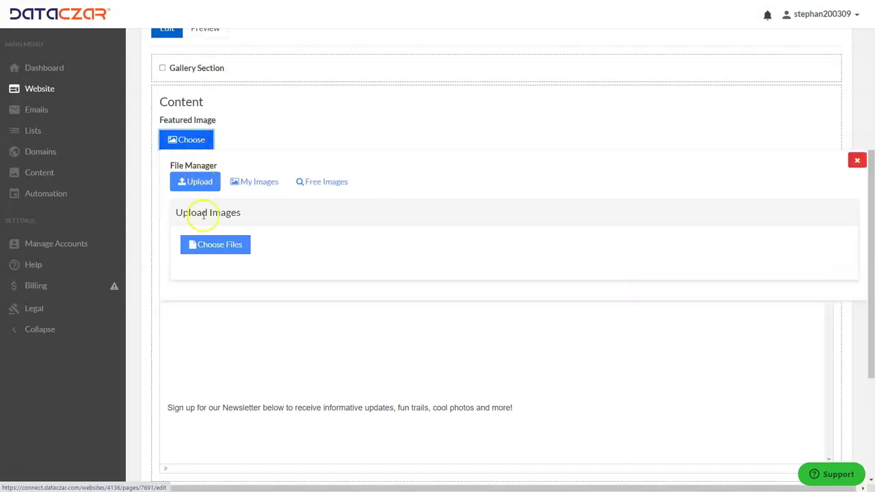
{"action": "left_click", "coordinate": [263, 184]}
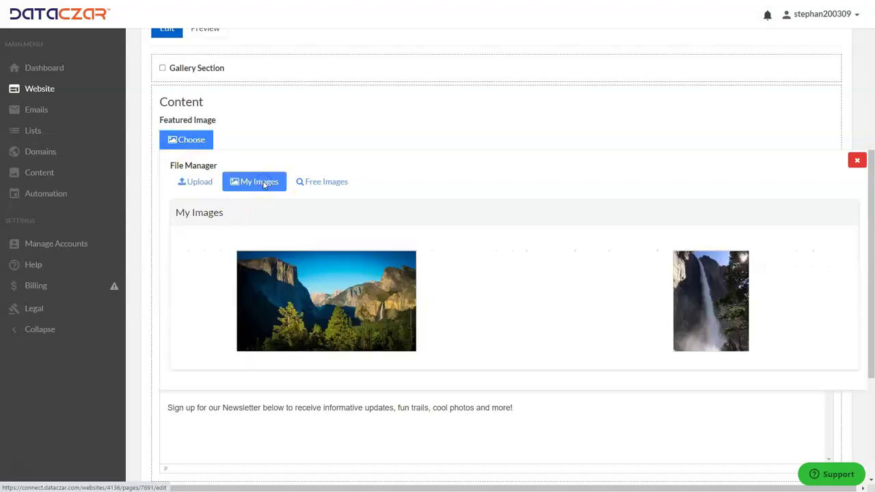
{"action": "scroll", "coordinate": [524, 314], "scroll_direction": "down", "scroll_amount": 4}
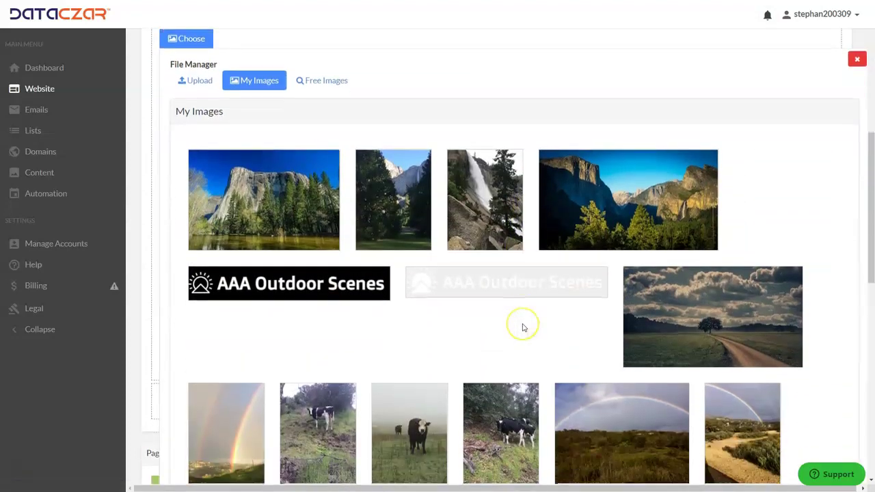
{"action": "scroll", "coordinate": [523, 328], "scroll_direction": "down", "scroll_amount": 4}
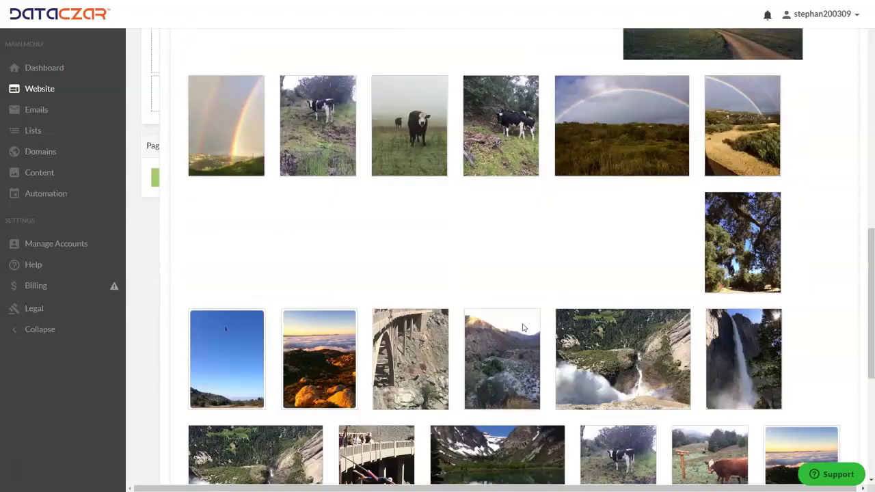
{"action": "scroll", "coordinate": [524, 329], "scroll_direction": "up", "scroll_amount": 2}
{"action": "scroll", "coordinate": [523, 328], "scroll_direction": "up", "scroll_amount": 4}
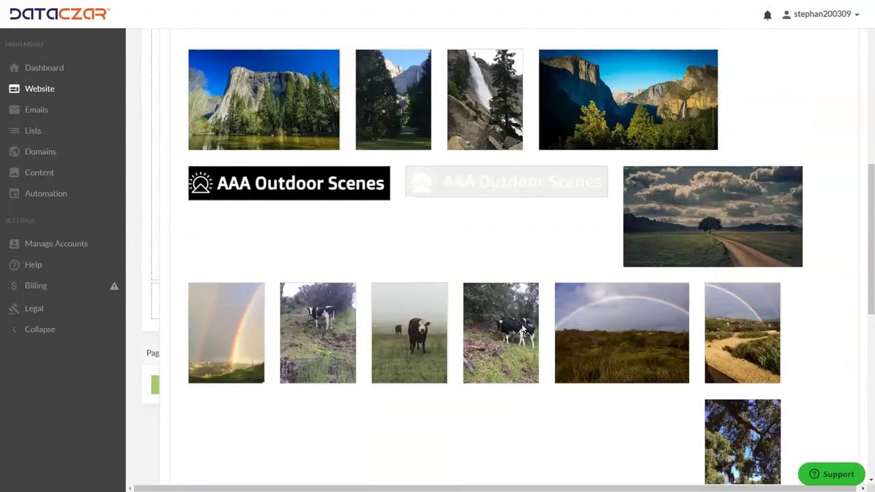
{"action": "scroll", "coordinate": [524, 329], "scroll_direction": "down", "scroll_amount": 3}
{"action": "scroll", "coordinate": [523, 329], "scroll_direction": "down", "scroll_amount": 5}
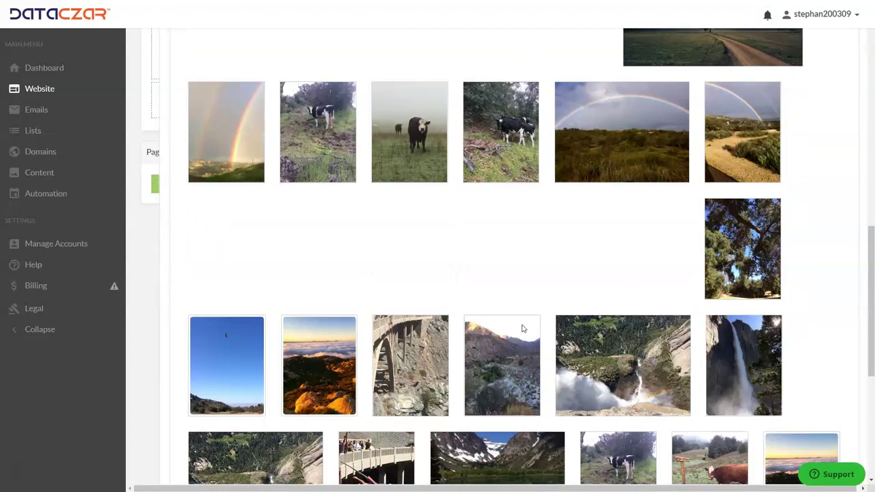
{"action": "scroll", "coordinate": [781, 366], "scroll_direction": "down", "scroll_amount": 2}
{"action": "left_click", "coordinate": [780, 366]}
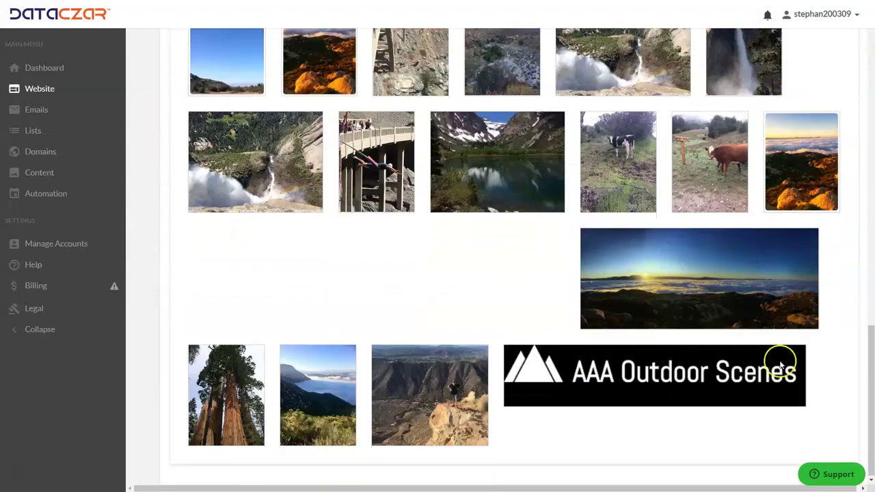
{"action": "left_click", "coordinate": [703, 280]}
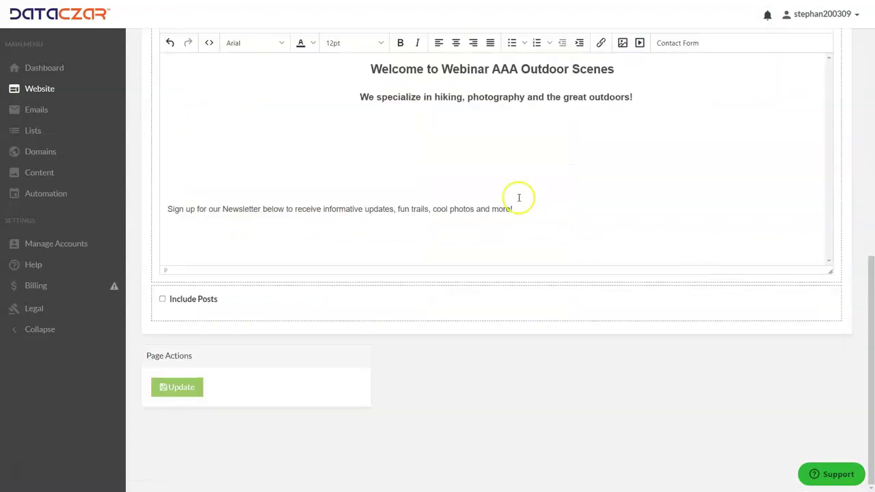
Step: Save the Home page with Update under Page Actions and return to the website overview
{"action": "scroll", "coordinate": [512, 219], "scroll_direction": "up", "scroll_amount": 4}
{"action": "scroll", "coordinate": [369, 308], "scroll_direction": "down", "scroll_amount": 3}
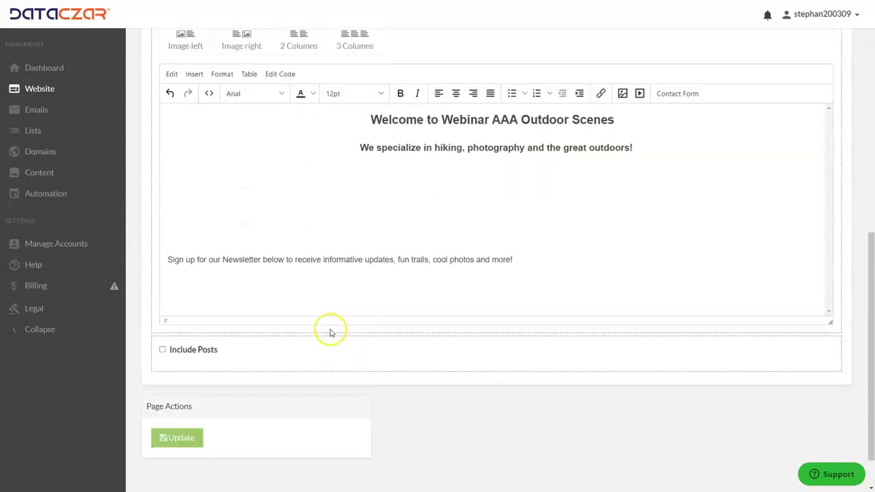
{"action": "scroll", "coordinate": [372, 230], "scroll_direction": "up", "scroll_amount": 3}
{"action": "scroll", "coordinate": [342, 246], "scroll_direction": "down", "scroll_amount": 3}
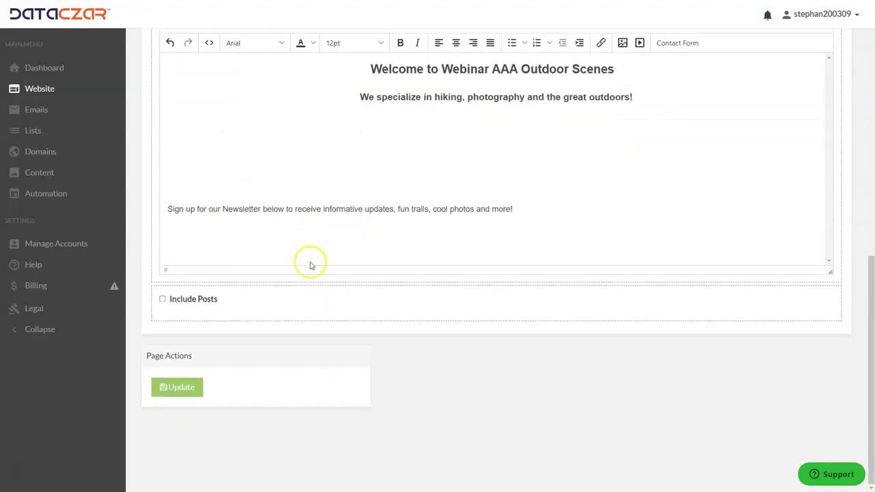
{"action": "left_click", "coordinate": [183, 391]}
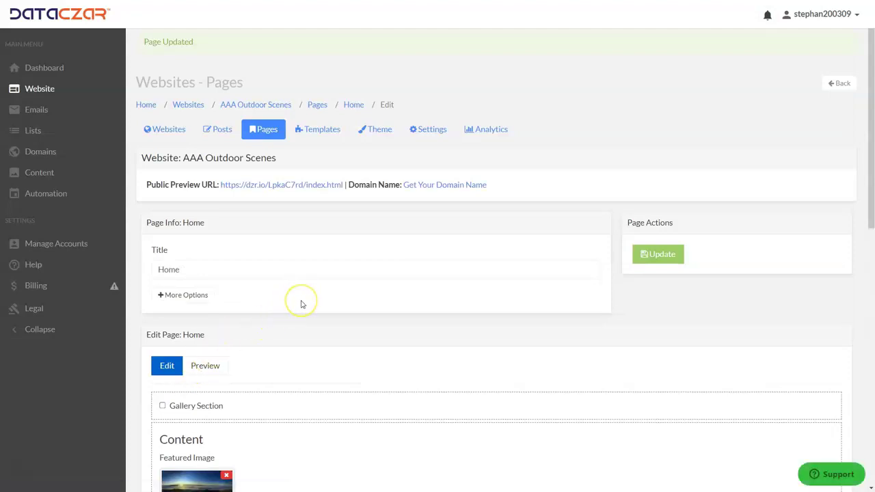
{"action": "left_click", "coordinate": [45, 94]}
Step: Apply the blue Cosmo theme from the site's Theme tab
{"action": "left_click", "coordinate": [260, 101]}
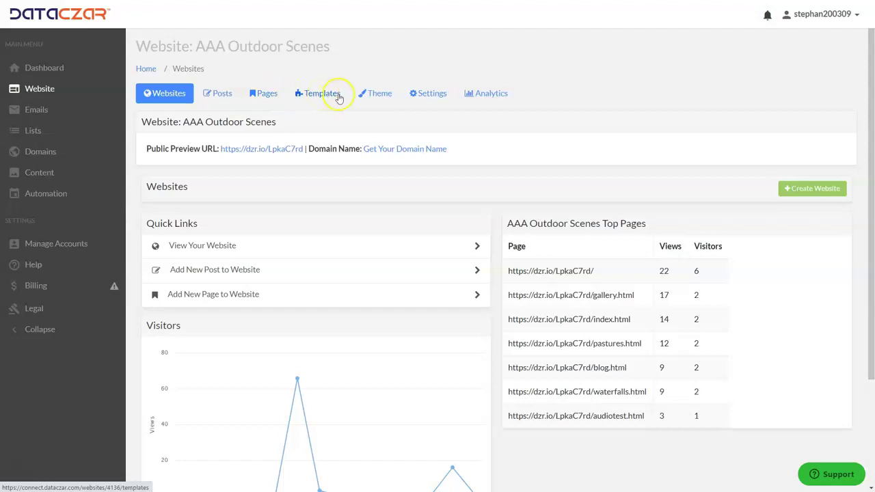
{"action": "left_click", "coordinate": [380, 94]}
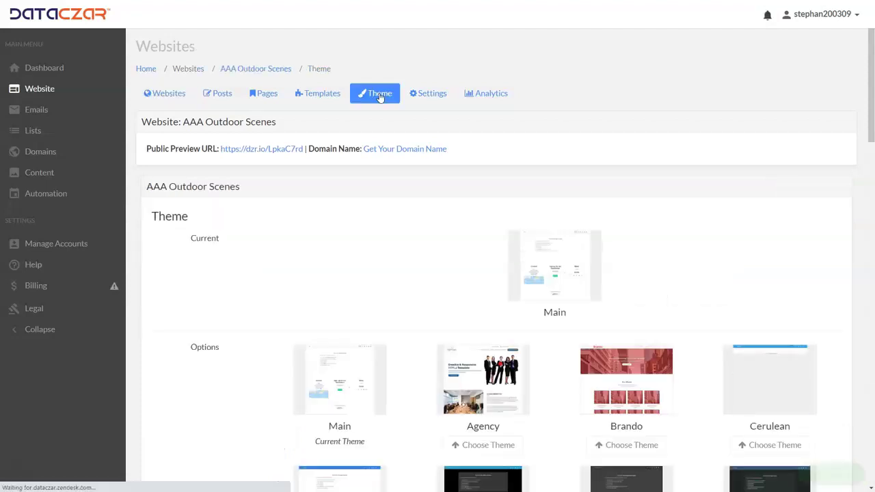
{"action": "scroll", "coordinate": [558, 270], "scroll_direction": "down", "scroll_amount": 6}
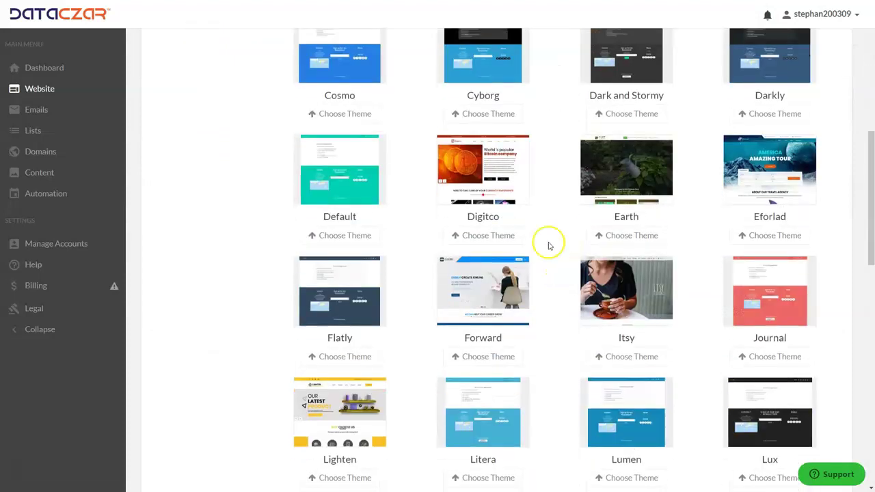
{"action": "scroll", "coordinate": [491, 239], "scroll_direction": "up", "scroll_amount": 2}
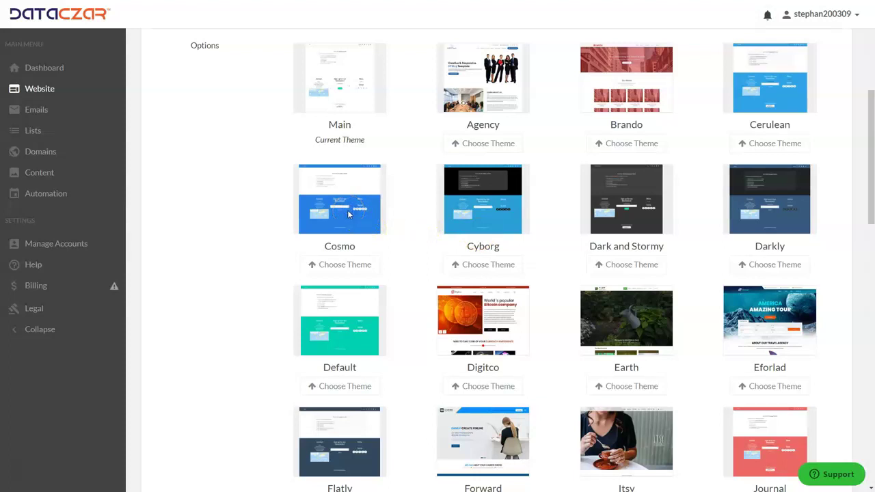
{"action": "scroll", "coordinate": [347, 212], "scroll_direction": "up", "scroll_amount": 3}
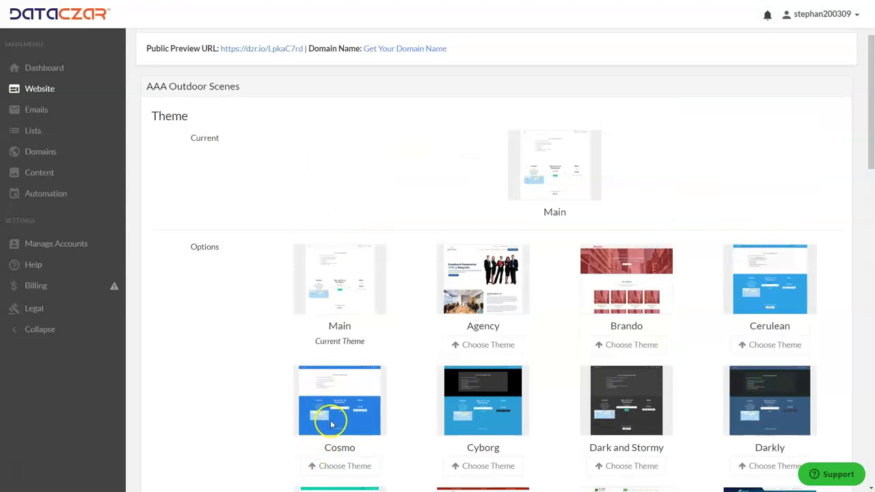
{"action": "left_click", "coordinate": [345, 466]}
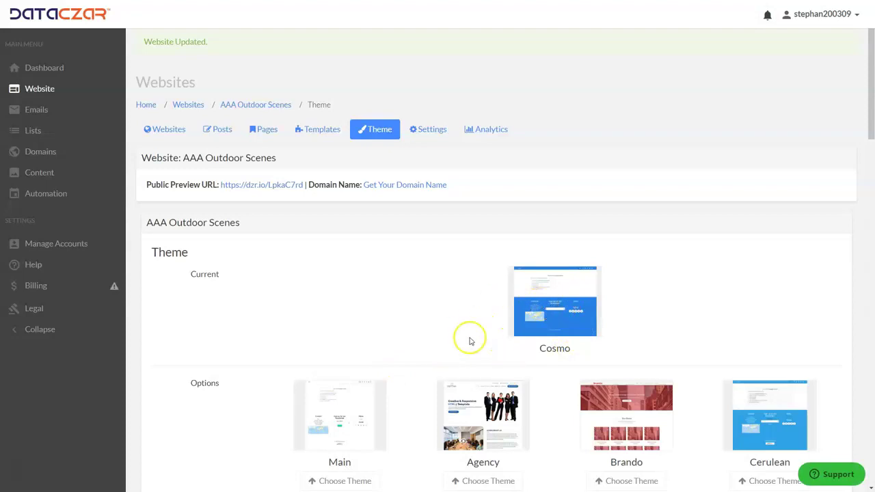
Step: View the Cosmo-styled site in the Public Preview, then close it to return to Theme settings
{"action": "left_click", "coordinate": [258, 185]}
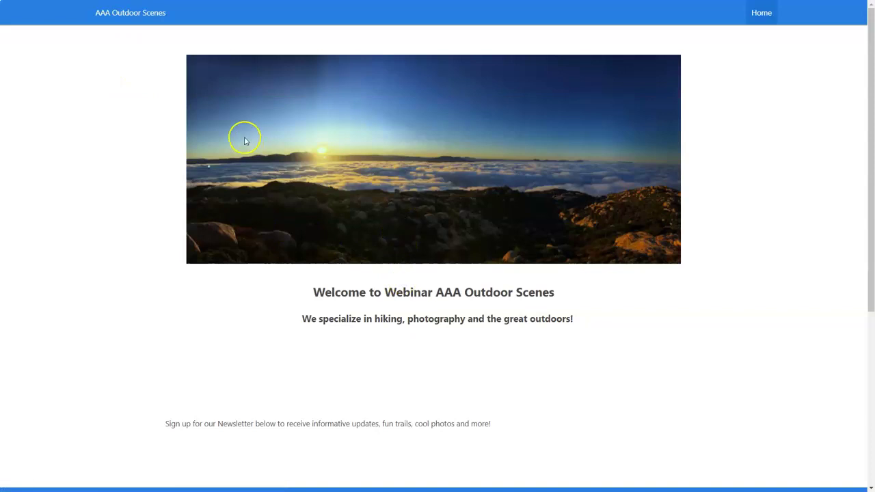
{"action": "scroll", "coordinate": [487, 274], "scroll_direction": "down", "scroll_amount": 4}
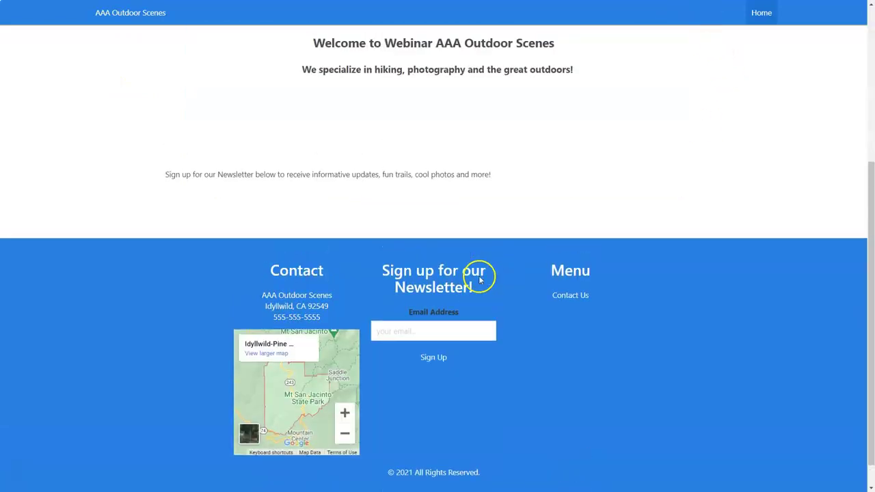
{"action": "scroll", "coordinate": [480, 279], "scroll_direction": "up", "scroll_amount": 4}
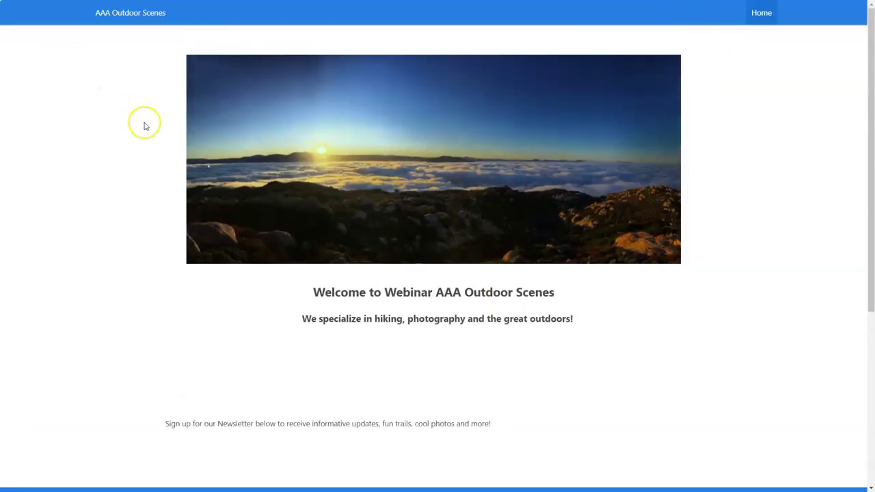
{"action": "key", "text": "ctrl+w"}
Step: Choose the Earth theme and refresh the preview tab to see its dark footer
{"action": "scroll", "coordinate": [448, 275], "scroll_direction": "down", "scroll_amount": 1}
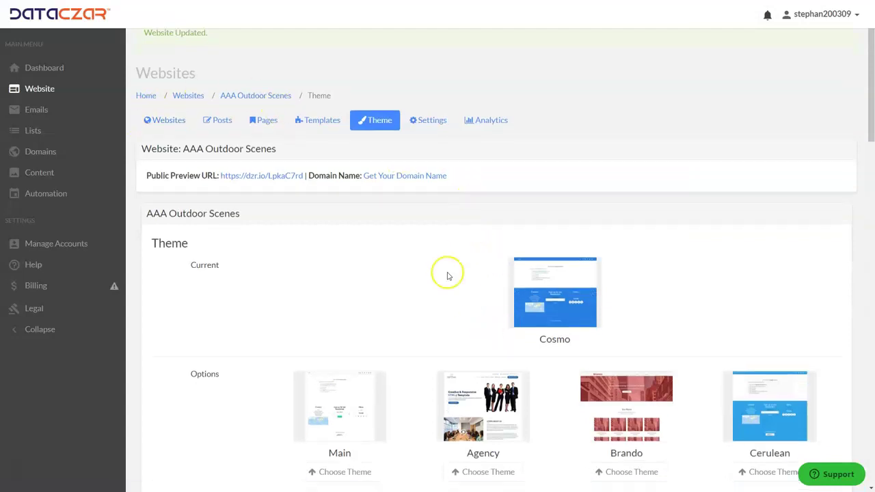
{"action": "scroll", "coordinate": [448, 275], "scroll_direction": "down", "scroll_amount": 6}
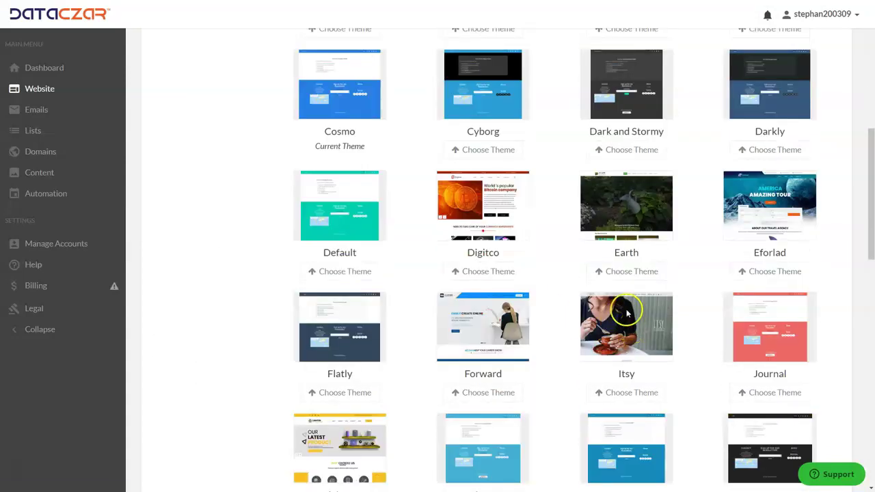
{"action": "left_click", "coordinate": [627, 271]}
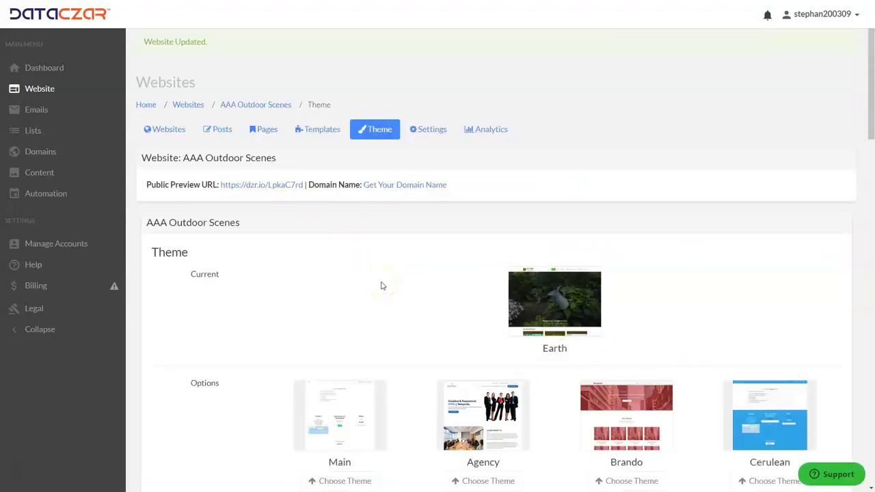
{"action": "key", "text": "ctrl+Tab"}
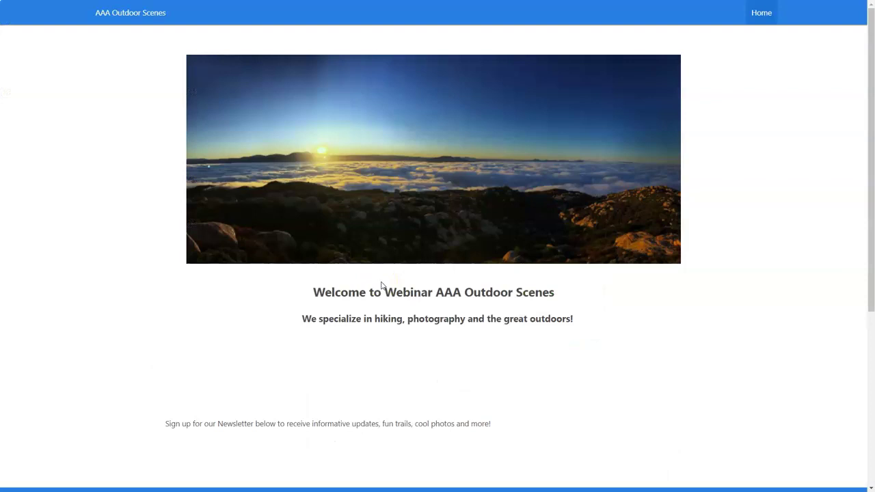
{"action": "key", "text": "F5"}
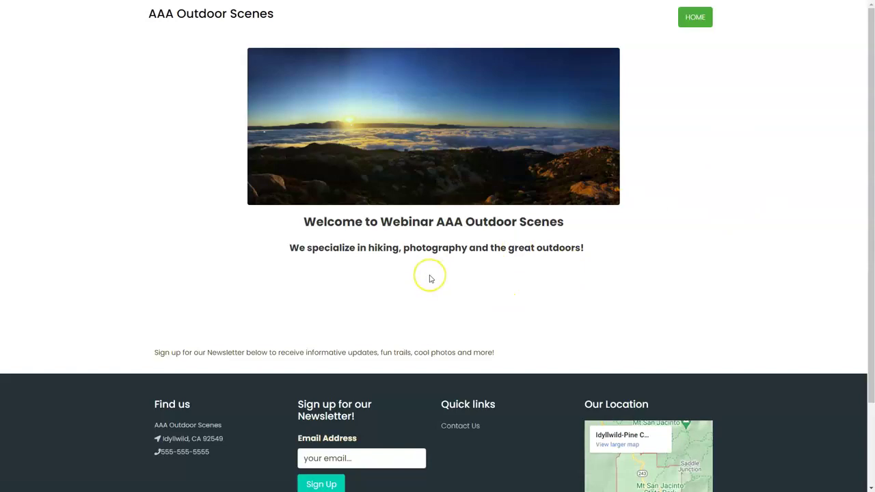
{"action": "key", "text": "ctrl+Tab"}
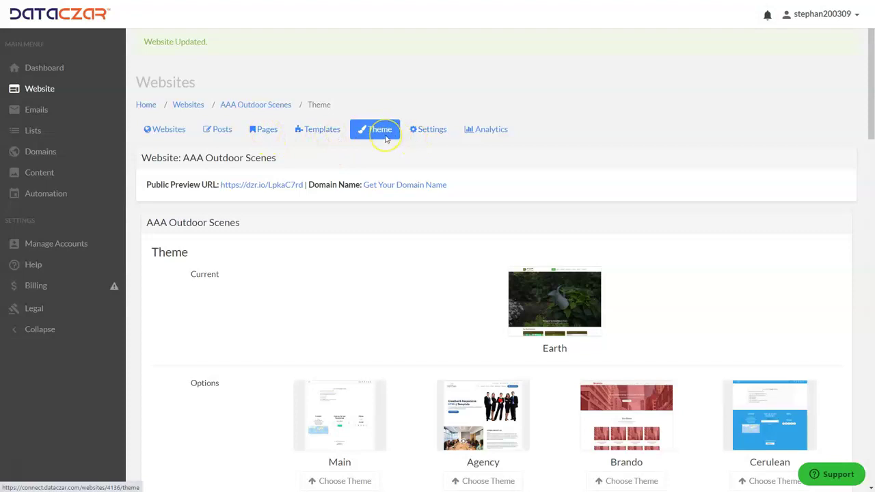
Step: Open the website settings and review the website name and City fields
{"action": "left_click", "coordinate": [427, 134]}
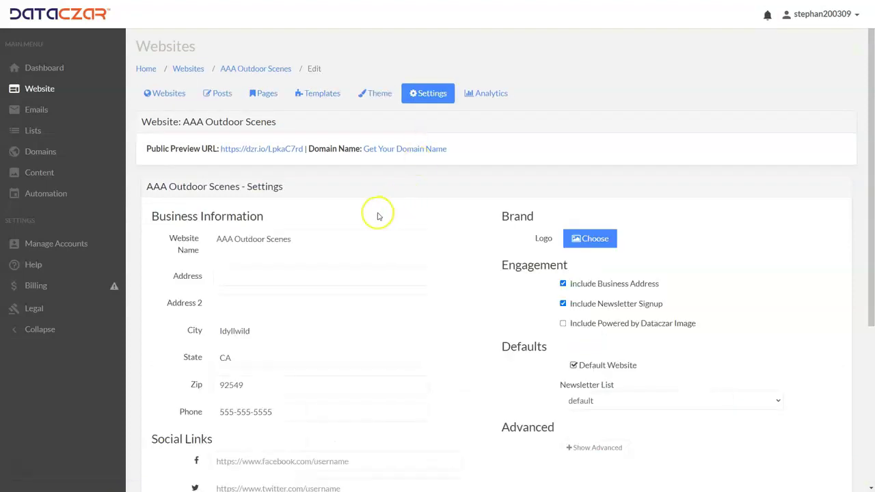
{"action": "scroll", "coordinate": [375, 211], "scroll_direction": "down", "scroll_amount": 2}
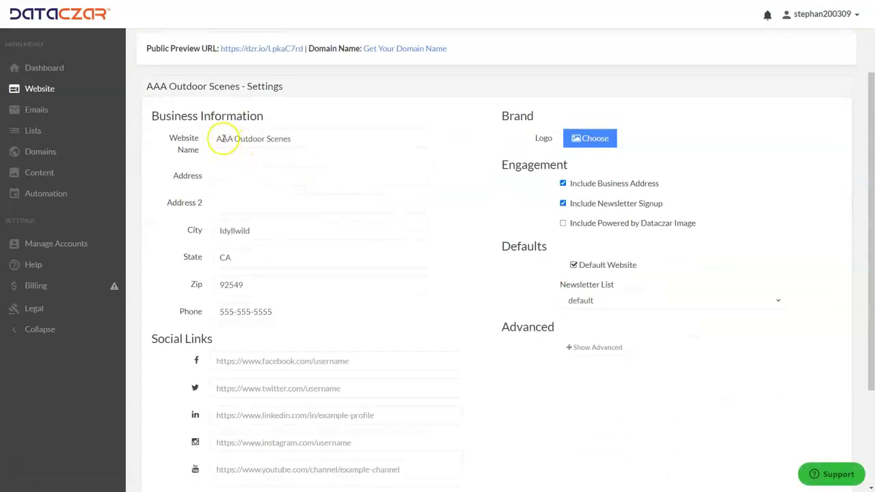
{"action": "left_click_drag", "start_coordinate": [216, 139], "coordinate": [303, 239]}
{"action": "left_click", "coordinate": [296, 226]}
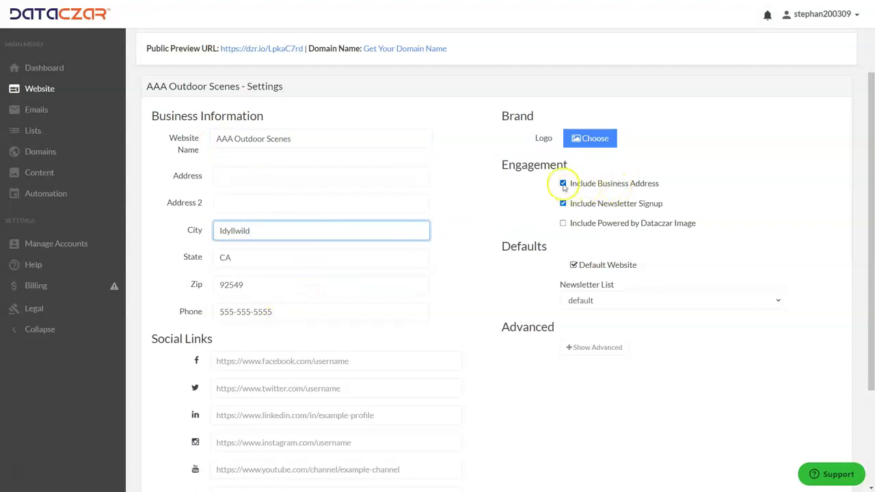
{"action": "left_click", "coordinate": [637, 164]}
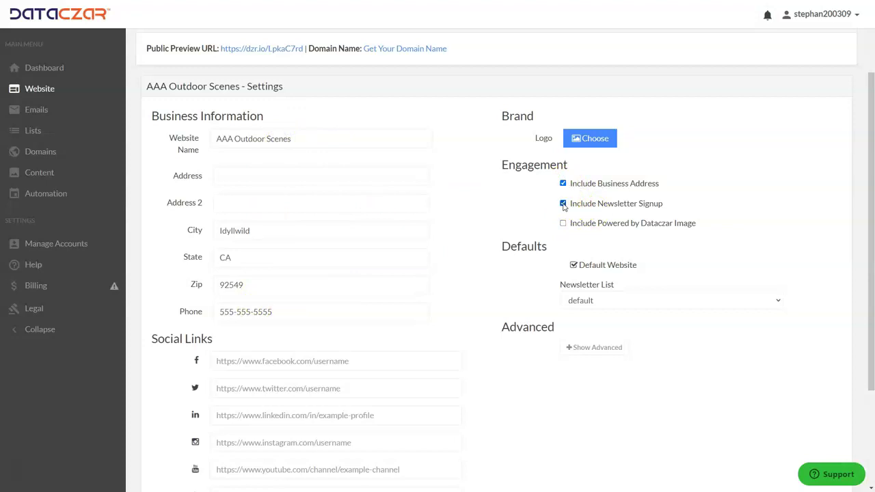
Step: Paste the company's Facebook page link under Social Links, trim its leading space, and save
{"action": "scroll", "coordinate": [265, 281], "scroll_direction": "down", "scroll_amount": 1}
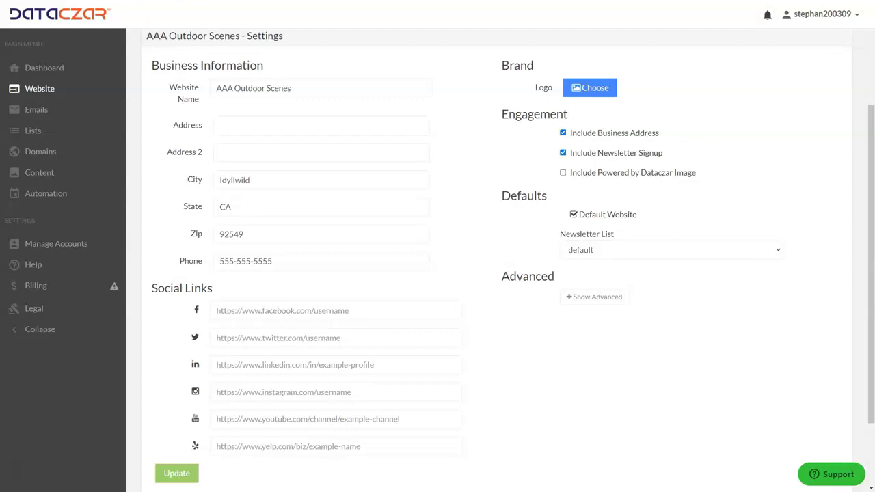
{"action": "left_click", "coordinate": [223, 311]}
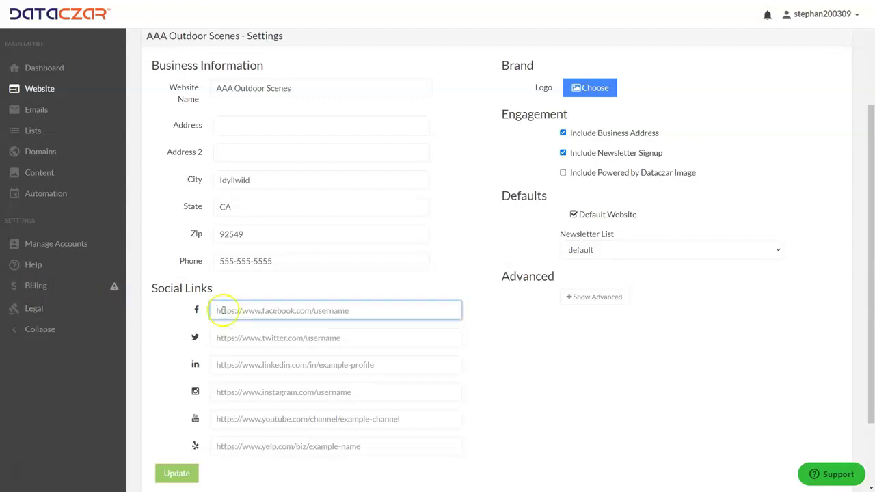
{"action": "type", "text": "https://www.facebook.com/DataczarCorp"}
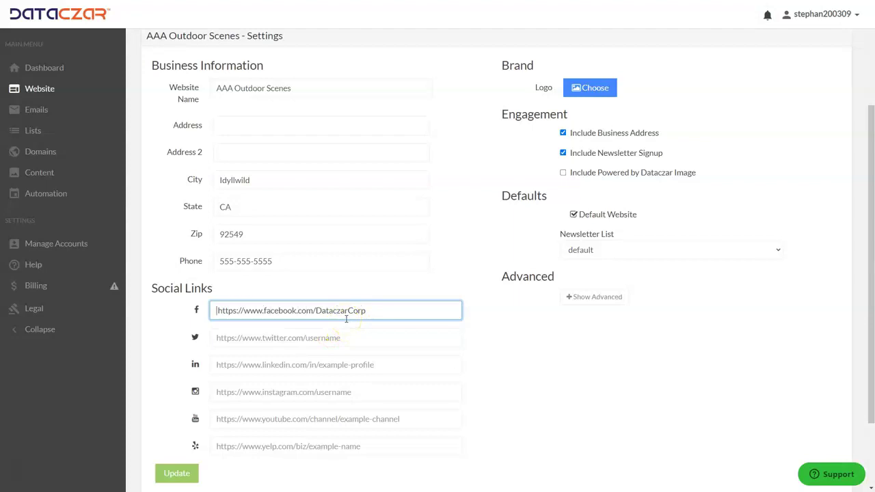
{"action": "key", "text": "Delete"}
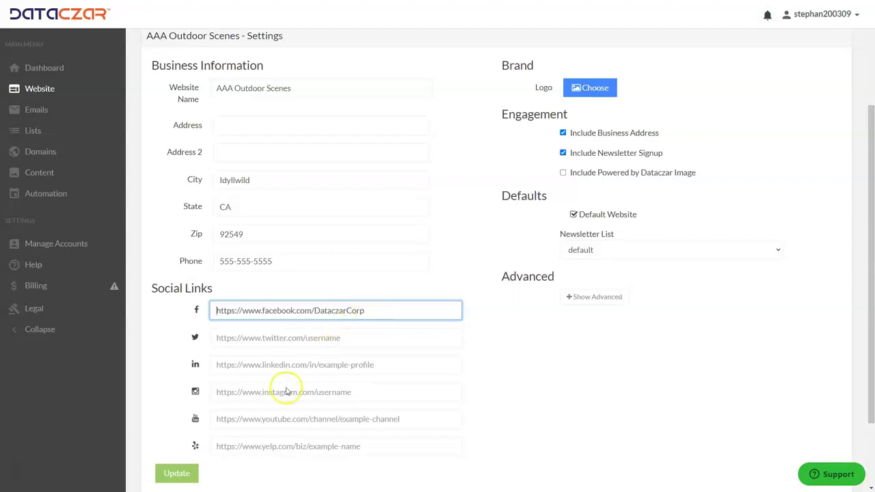
{"action": "scroll", "coordinate": [250, 365], "scroll_direction": "down", "scroll_amount": 3}
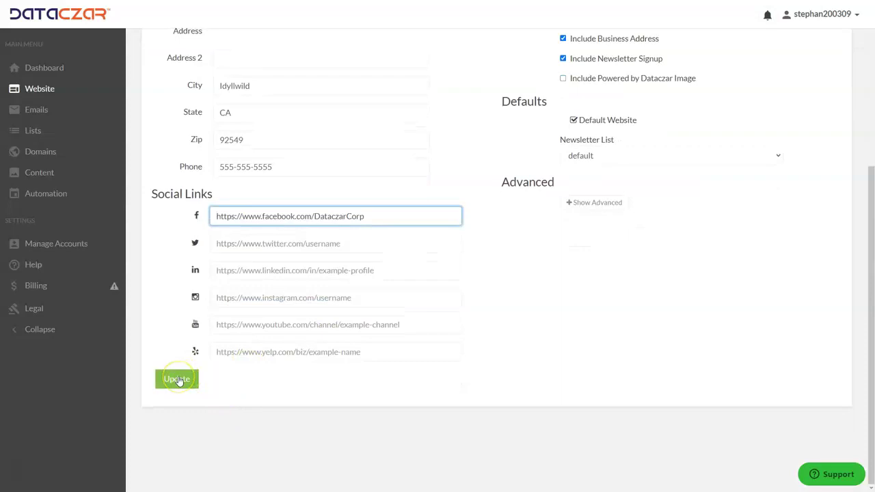
{"action": "left_click", "coordinate": [177, 381]}
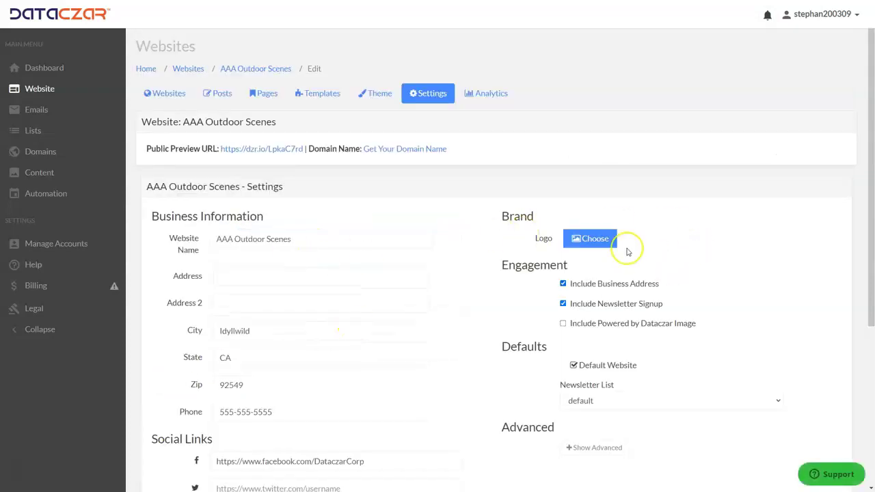
Step: Set the black AAA Outdoor Scenes image from My Images as the site logo and save the settings
{"action": "left_click", "coordinate": [597, 241]}
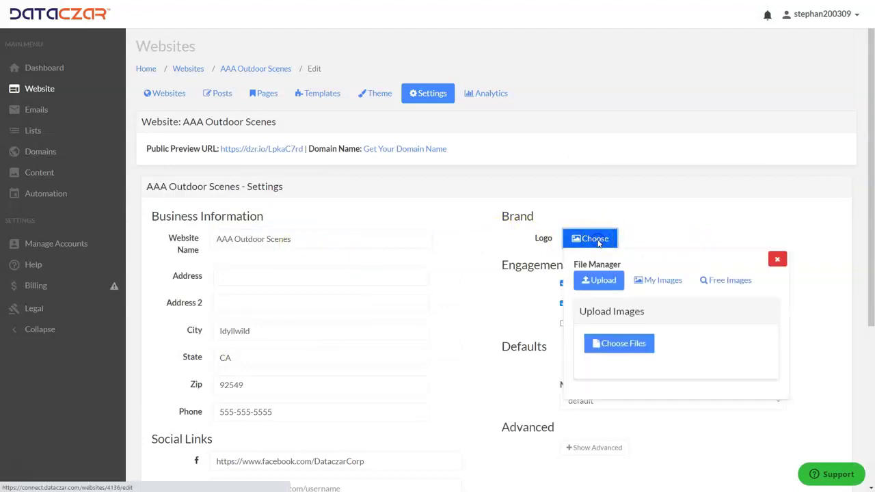
{"action": "left_click", "coordinate": [669, 281]}
{"action": "scroll", "coordinate": [643, 294], "scroll_direction": "down", "scroll_amount": 6}
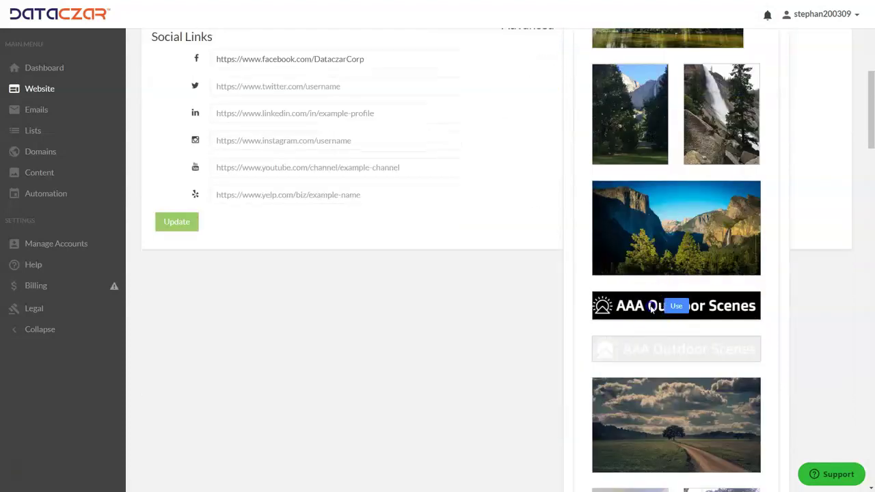
{"action": "left_click", "coordinate": [682, 309]}
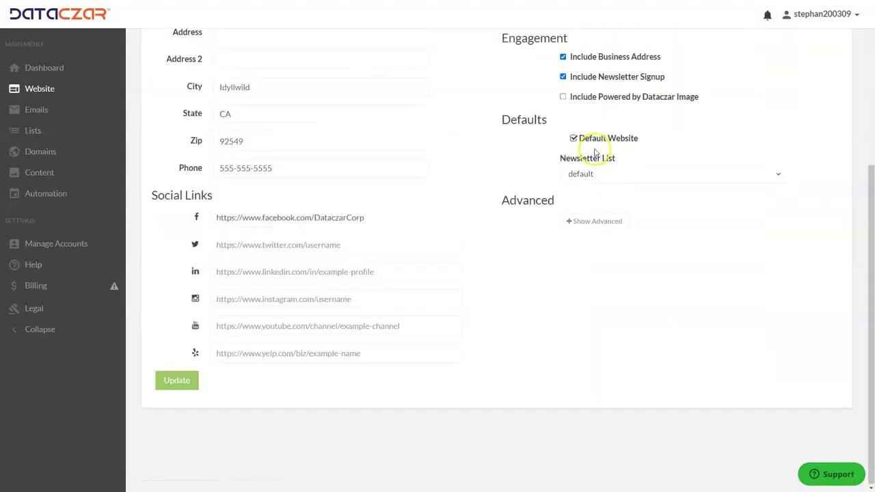
{"action": "scroll", "coordinate": [601, 156], "scroll_direction": "up", "scroll_amount": 3}
{"action": "scroll", "coordinate": [342, 303], "scroll_direction": "down", "scroll_amount": 3}
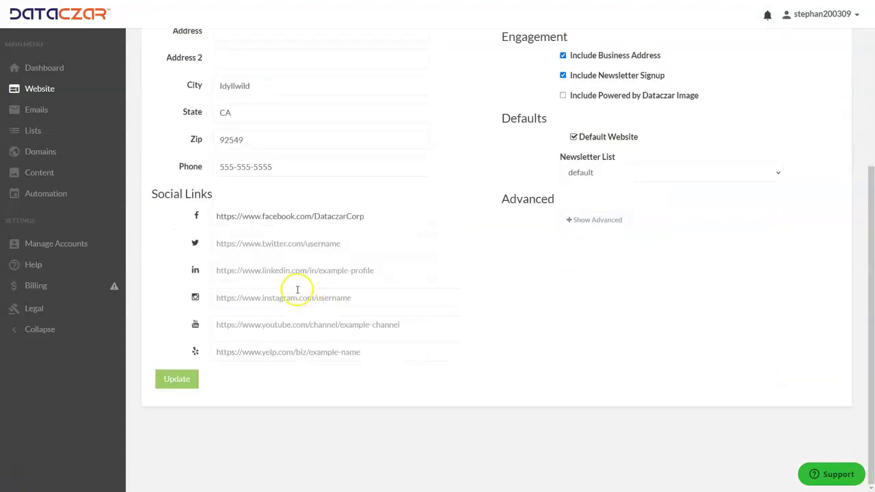
{"action": "left_click", "coordinate": [177, 379]}
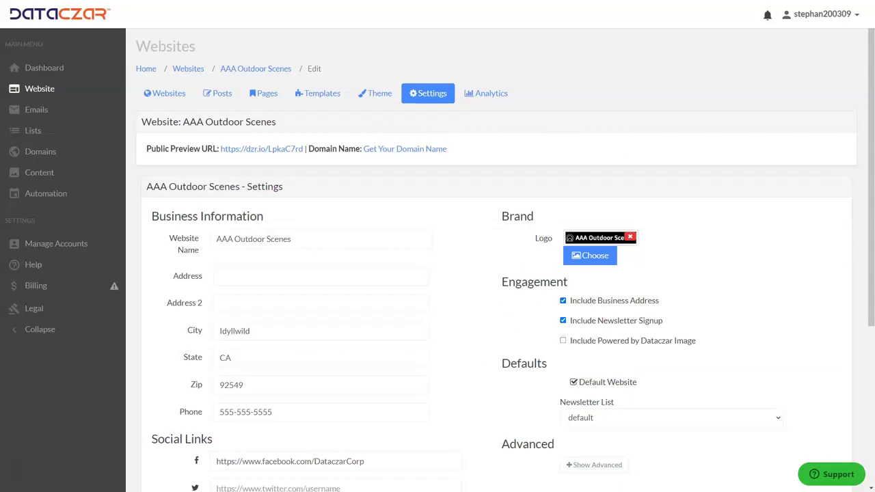
Step: Create a new page from the Blog template card on the Templates tab
{"action": "left_click", "coordinate": [321, 94]}
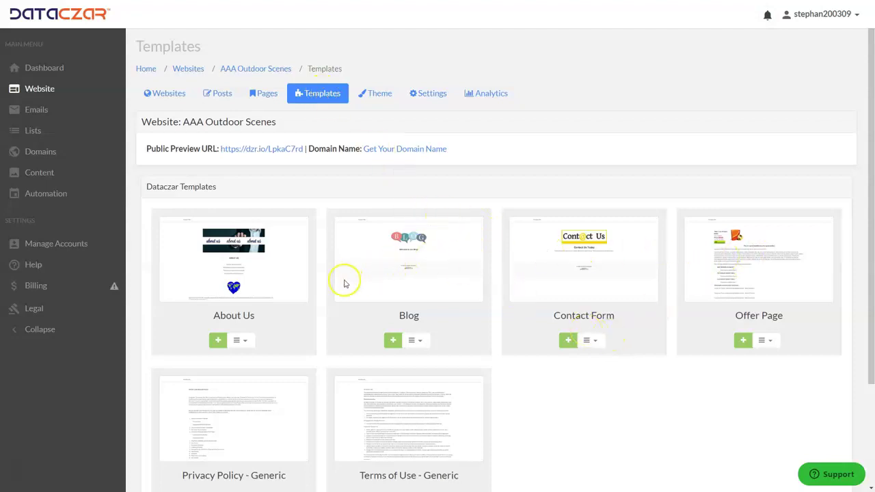
{"action": "scroll", "coordinate": [347, 280], "scroll_direction": "down", "scroll_amount": 2}
{"action": "scroll", "coordinate": [346, 299], "scroll_direction": "up", "scroll_amount": 1}
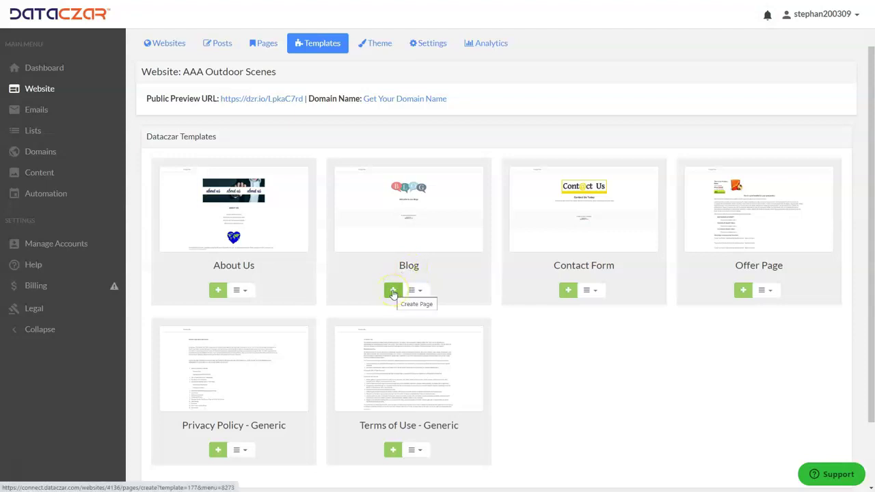
{"action": "left_click", "coordinate": [393, 292]}
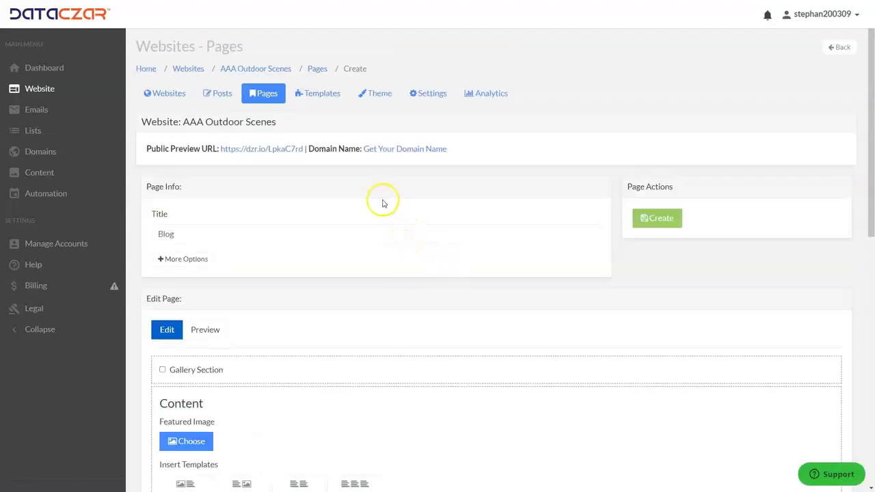
Step: Select the BLOG speech-bubble image in the new page's editor content
{"action": "scroll", "coordinate": [390, 219], "scroll_direction": "down", "scroll_amount": 4}
{"action": "scroll", "coordinate": [397, 228], "scroll_direction": "down", "scroll_amount": 2}
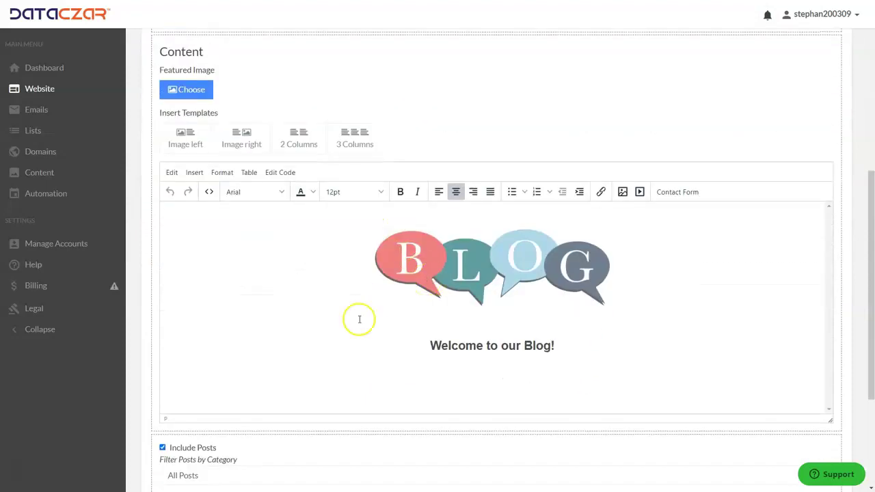
{"action": "scroll", "coordinate": [321, 323], "scroll_direction": "down", "scroll_amount": 1}
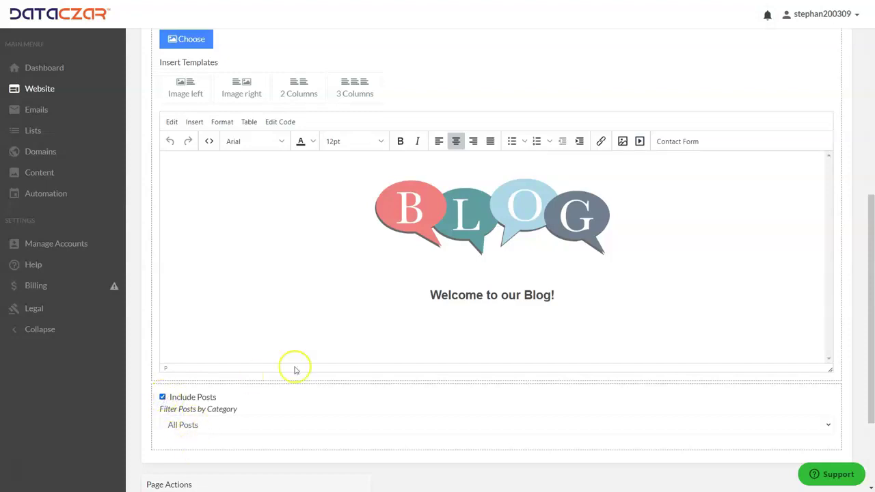
{"action": "scroll", "coordinate": [456, 236], "scroll_direction": "up", "scroll_amount": 3}
{"action": "left_click", "coordinate": [500, 355]}
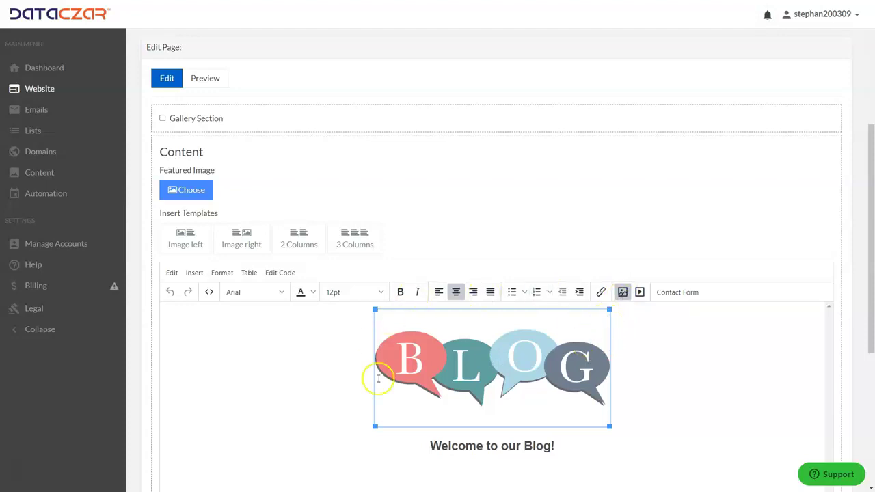
Step: Swap the selected BLOG graphic's source for the aerial waterfall photo from My Images
{"action": "left_click", "coordinate": [623, 293]}
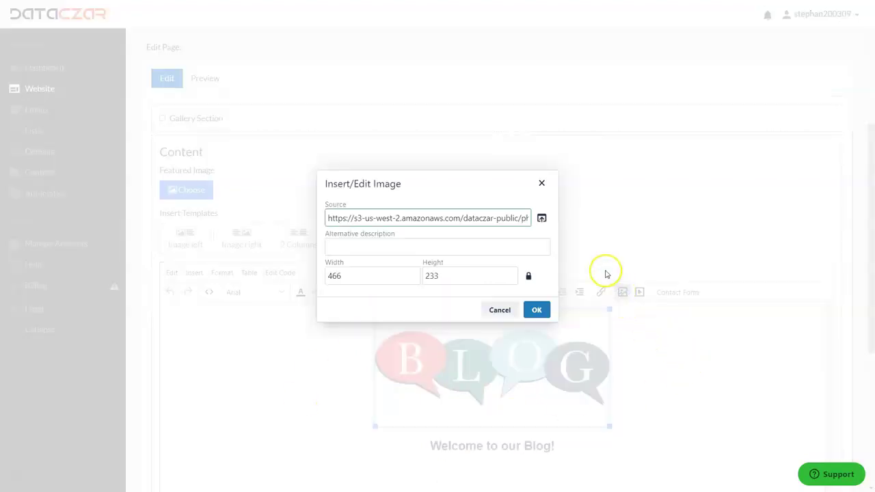
{"action": "left_click", "coordinate": [543, 218]}
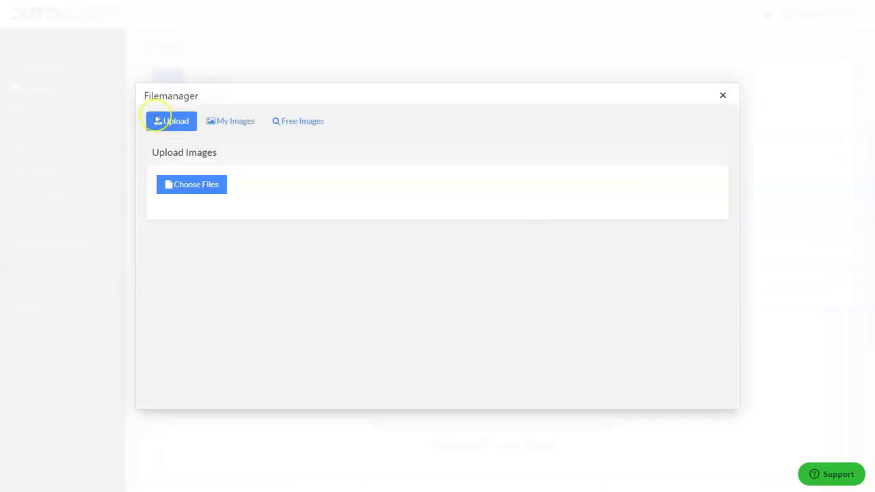
{"action": "left_click", "coordinate": [241, 126]}
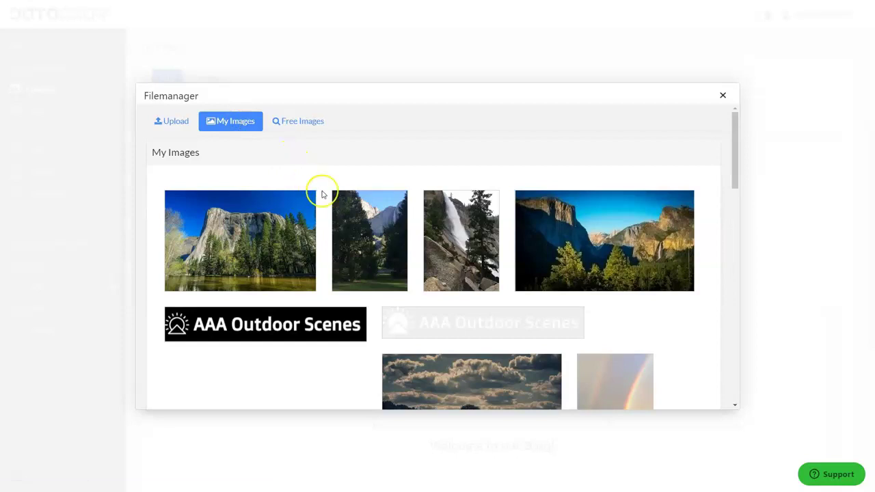
{"action": "scroll", "coordinate": [409, 255], "scroll_direction": "down", "scroll_amount": 1}
{"action": "scroll", "coordinate": [408, 255], "scroll_direction": "down", "scroll_amount": 1}
{"action": "scroll", "coordinate": [408, 255], "scroll_direction": "up", "scroll_amount": 2}
{"action": "scroll", "coordinate": [408, 255], "scroll_direction": "down", "scroll_amount": 3}
{"action": "scroll", "coordinate": [408, 255], "scroll_direction": "down", "scroll_amount": 5}
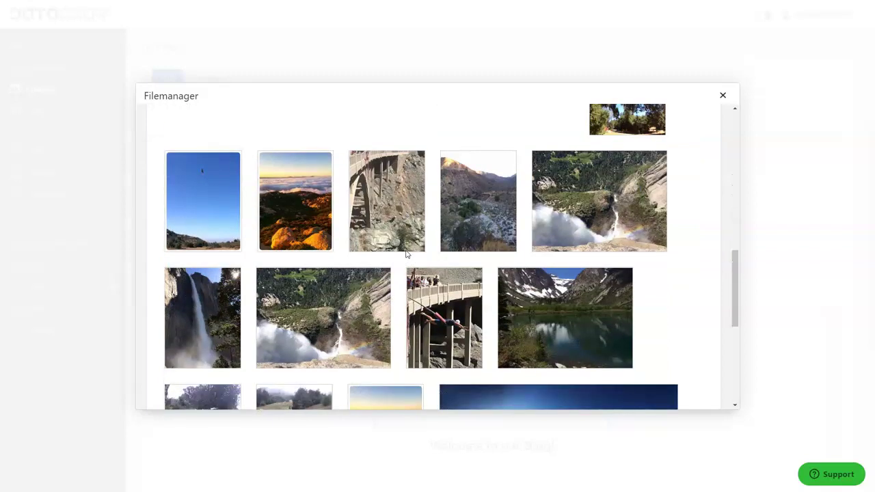
{"action": "left_click", "coordinate": [603, 209]}
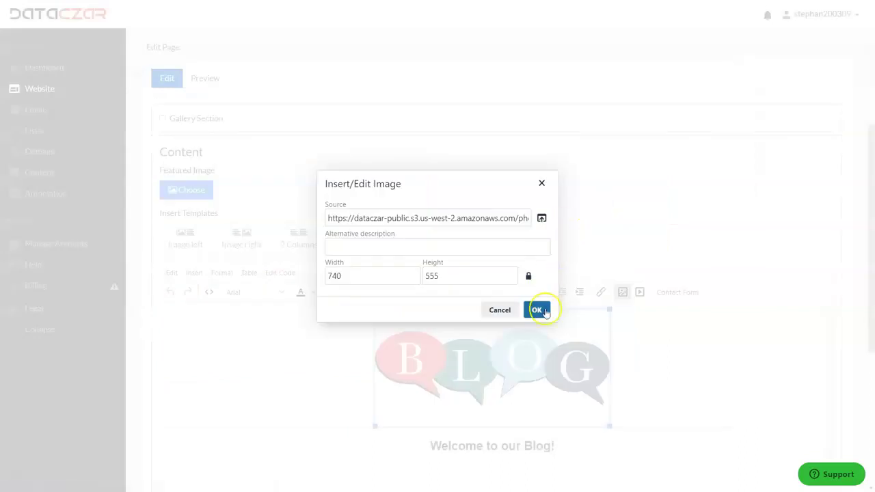
{"action": "left_click", "coordinate": [537, 309]}
{"action": "scroll", "coordinate": [506, 246], "scroll_direction": "down", "scroll_amount": 1}
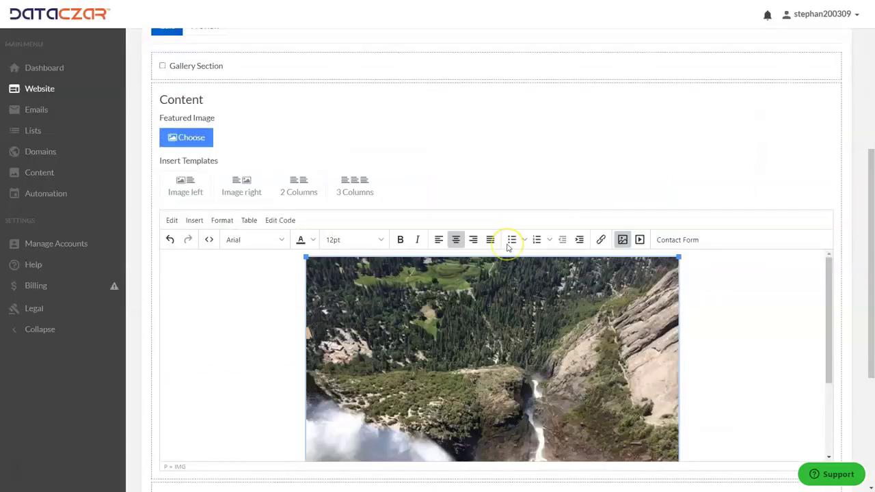
{"action": "scroll", "coordinate": [506, 244], "scroll_direction": "up", "scroll_amount": 1}
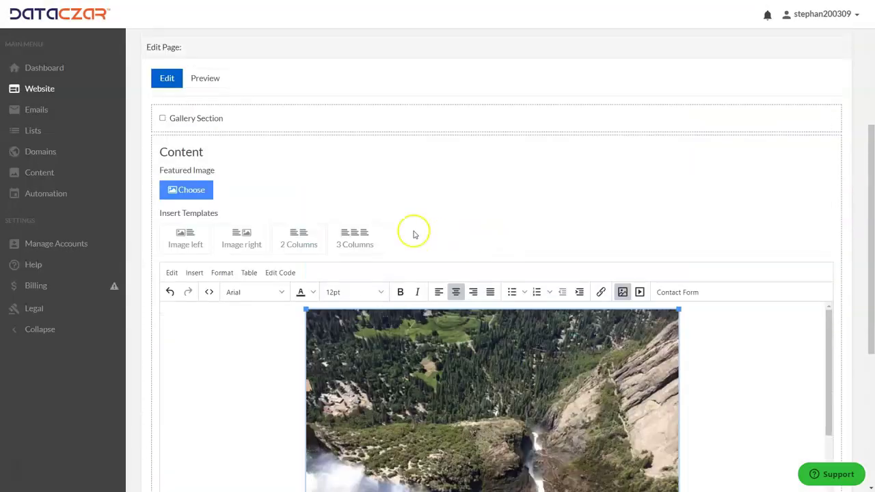
Step: Set the waterfall photo from My Images as the Blog page's featured image
{"action": "left_click", "coordinate": [196, 190]}
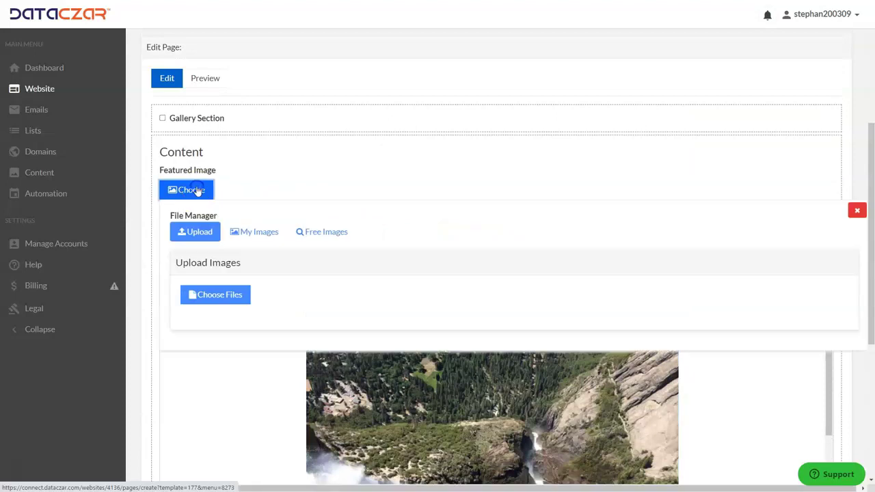
{"action": "left_click", "coordinate": [264, 235]}
{"action": "scroll", "coordinate": [527, 264], "scroll_direction": "down", "scroll_amount": 4}
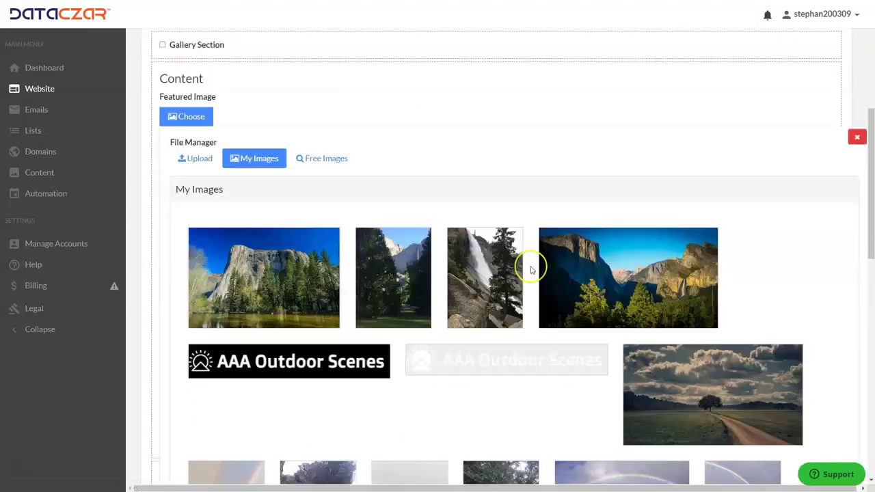
{"action": "scroll", "coordinate": [532, 271], "scroll_direction": "down", "scroll_amount": 5}
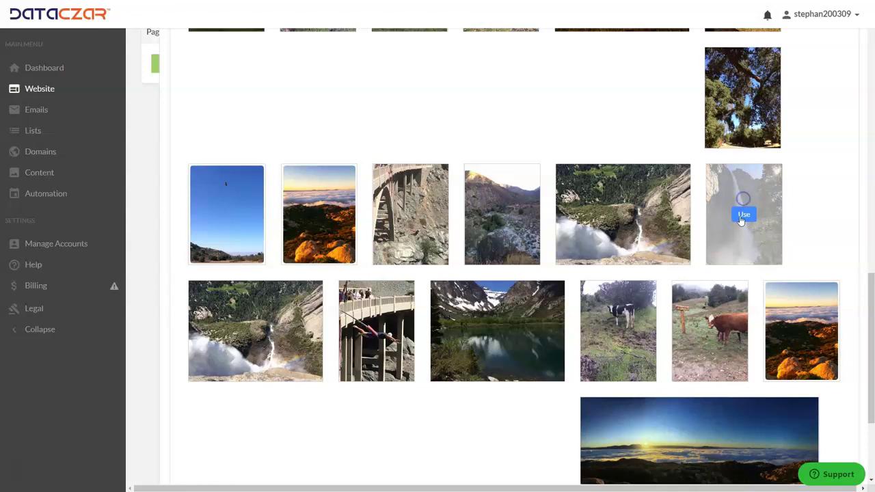
{"action": "left_click", "coordinate": [744, 202]}
Step: Save the new Blog page with the Create button under Page Actions
{"action": "scroll", "coordinate": [445, 226], "scroll_direction": "up", "scroll_amount": 5}
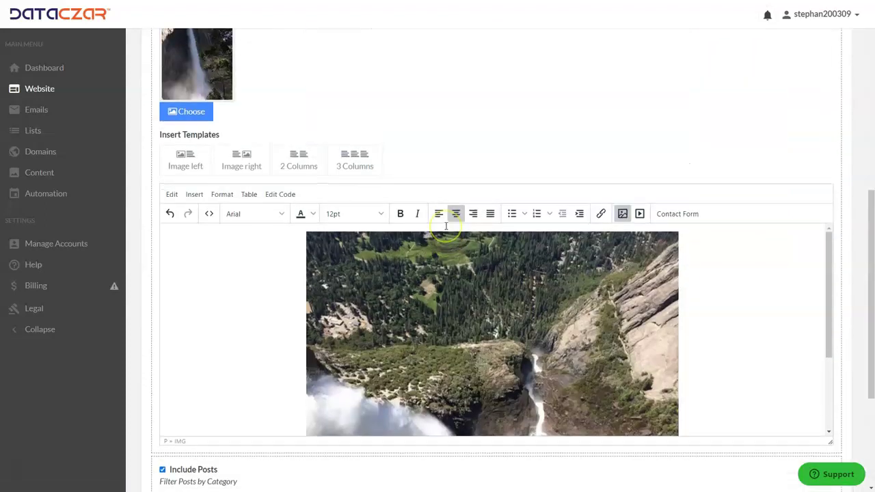
{"action": "scroll", "coordinate": [372, 198], "scroll_direction": "down", "scroll_amount": 6}
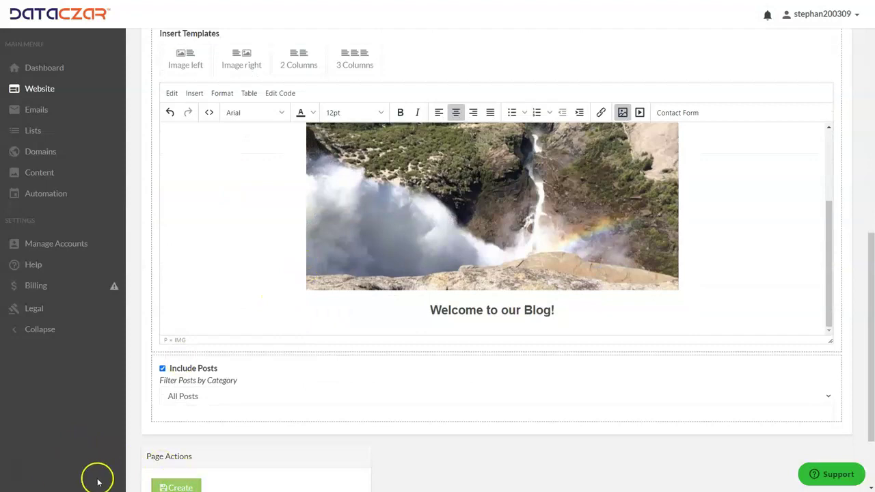
{"action": "scroll", "coordinate": [201, 375], "scroll_direction": "down", "scroll_amount": 3}
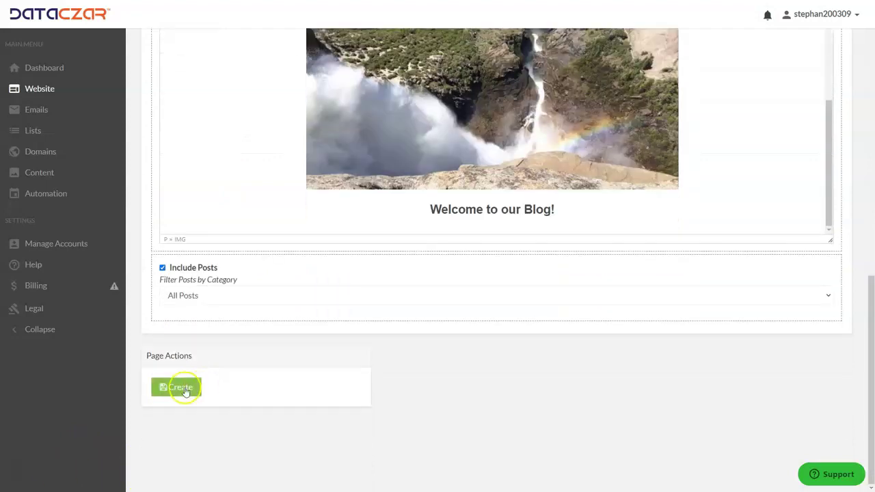
{"action": "left_click", "coordinate": [182, 388]}
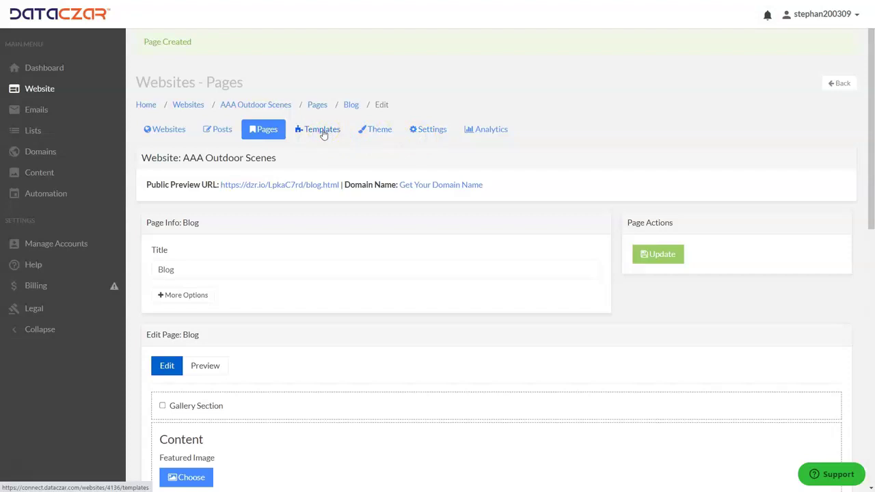
Step: Open the Welcome! post from the site's Posts list for editing
{"action": "left_click", "coordinate": [216, 132]}
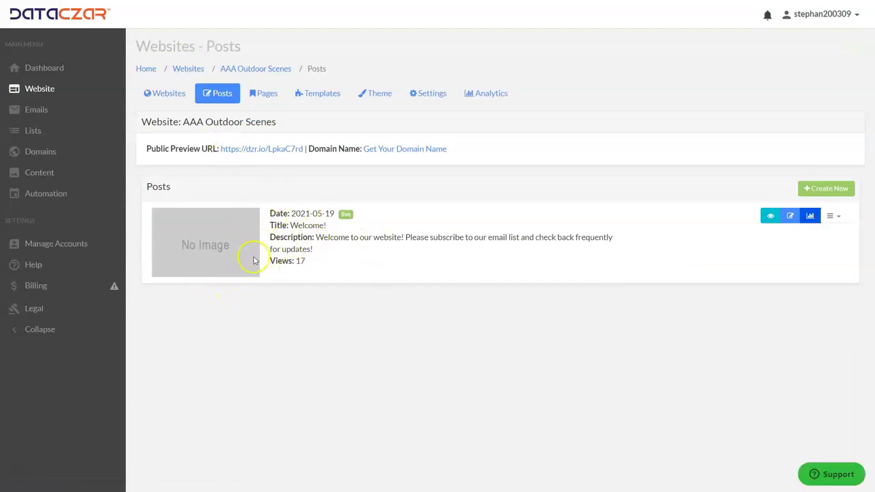
{"action": "left_click_drag", "start_coordinate": [317, 237], "coordinate": [630, 238]}
{"action": "left_click", "coordinate": [630, 238]}
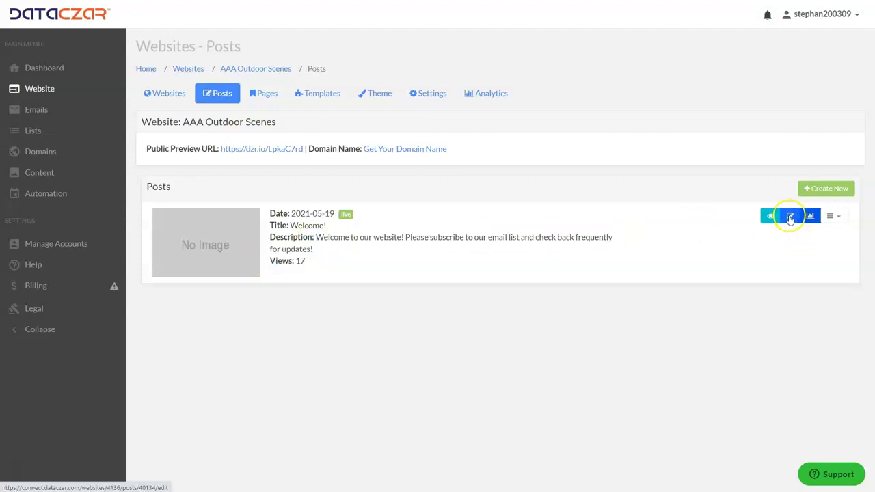
{"action": "left_click", "coordinate": [824, 191]}
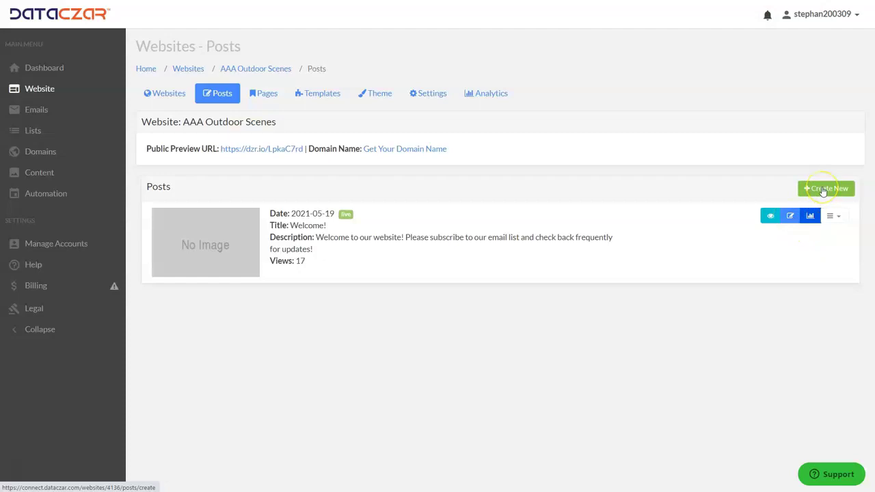
{"action": "left_click", "coordinate": [790, 217]}
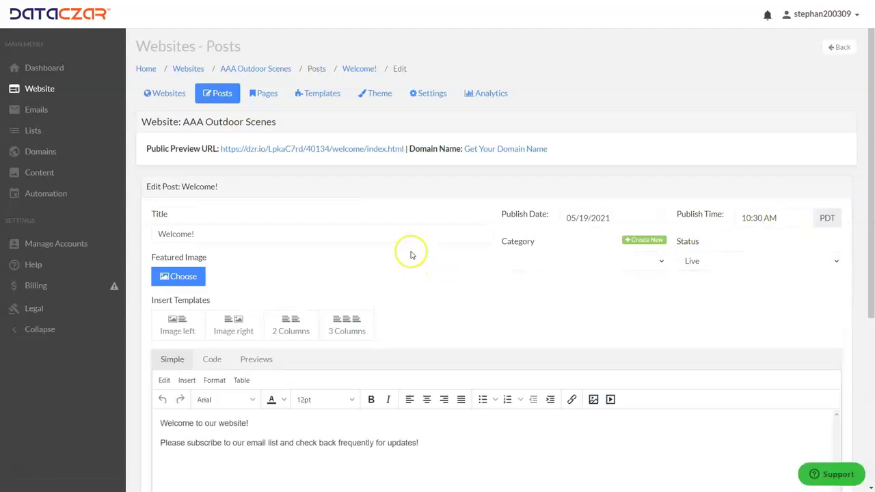
Step: Replace the old welcome body text with the bold heading Beautiful El Cajon Mountain, San Diego, CA
{"action": "scroll", "coordinate": [357, 250], "scroll_direction": "down", "scroll_amount": 2}
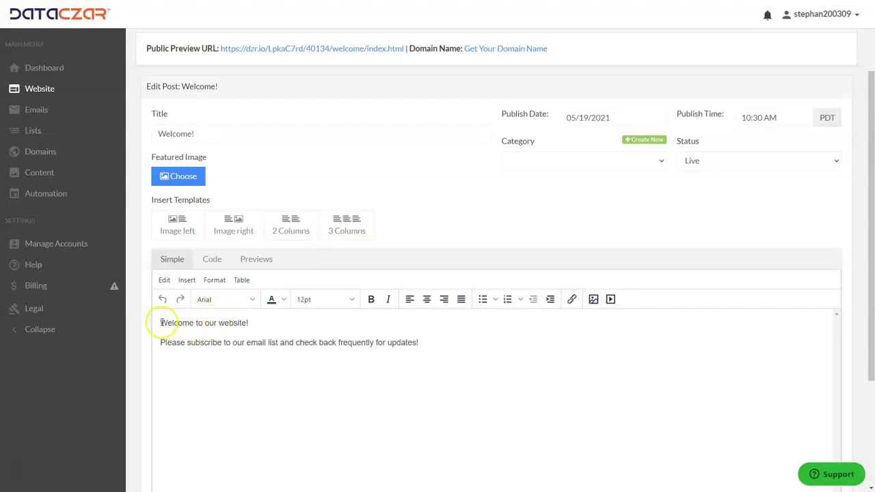
{"action": "left_click_drag", "start_coordinate": [162, 322], "coordinate": [468, 346]}
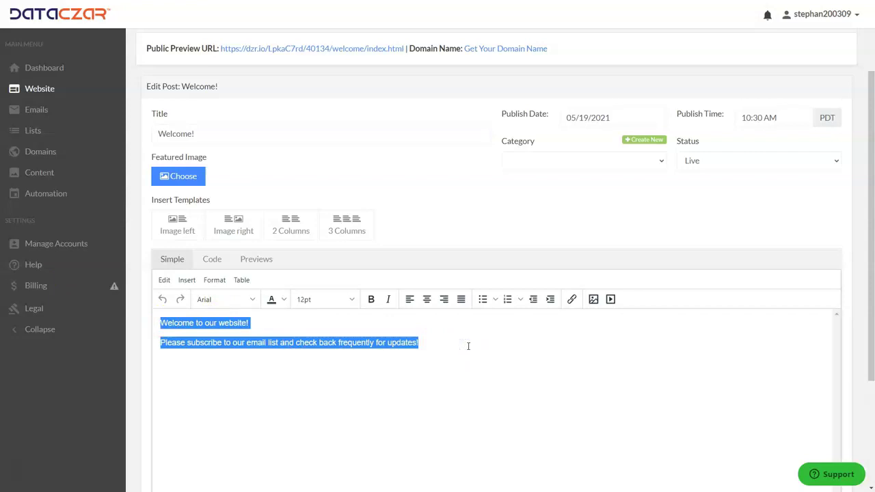
{"action": "key", "text": "BackSpace"}
{"action": "type", "text": "Beautiful El Cajon Mountain, San Diego, CA"}
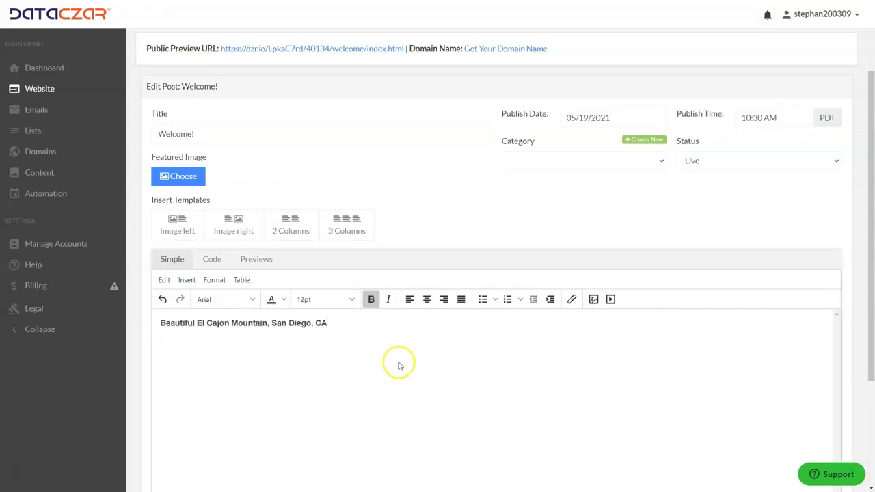
Step: Centre the heading line and set it to 18pt
{"action": "left_click_drag", "start_coordinate": [157, 322], "coordinate": [339, 327]}
{"action": "left_click", "coordinate": [427, 301]}
{"action": "left_click", "coordinate": [449, 338]}
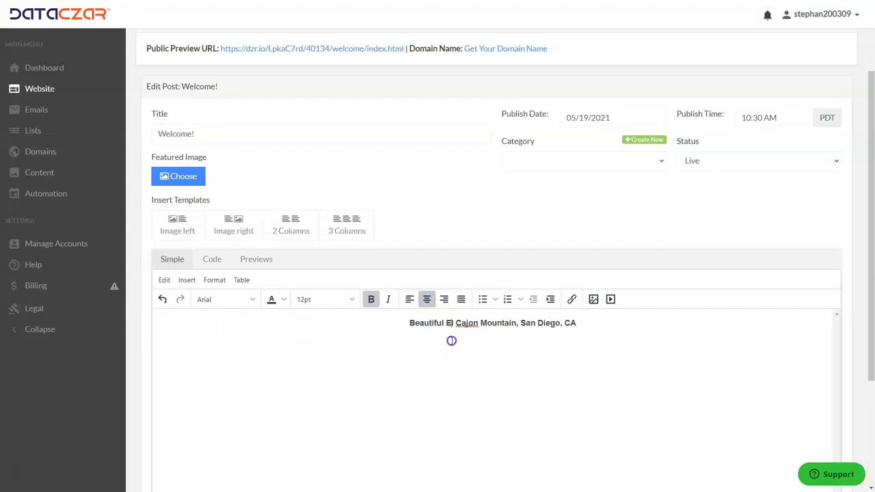
{"action": "left_click_drag", "start_coordinate": [581, 323], "coordinate": [396, 332]}
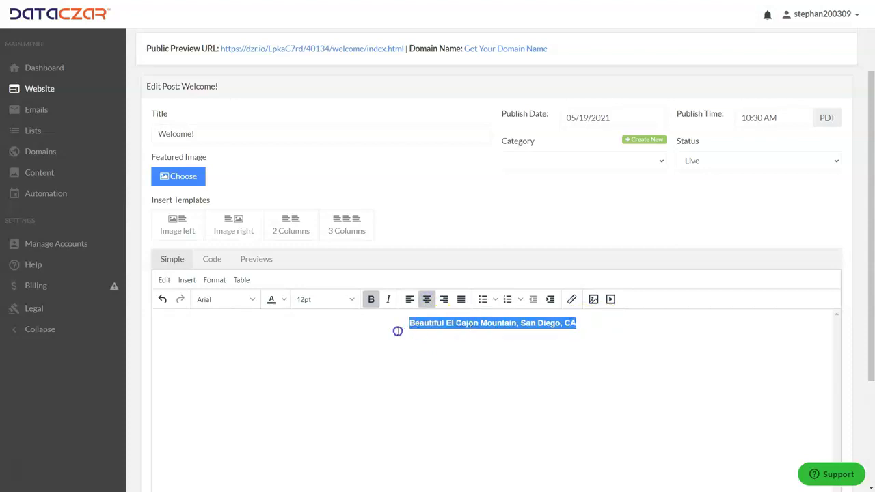
{"action": "left_click", "coordinate": [329, 300]}
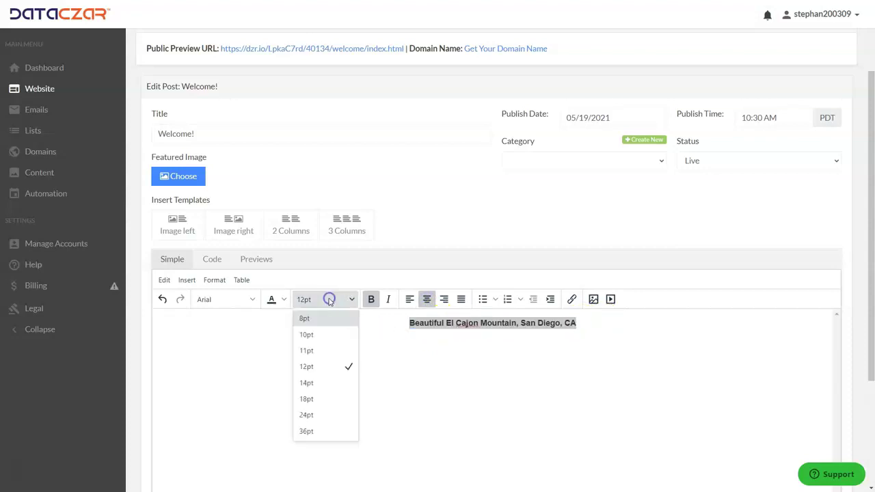
{"action": "left_click", "coordinate": [306, 400]}
{"action": "left_click", "coordinate": [623, 328]}
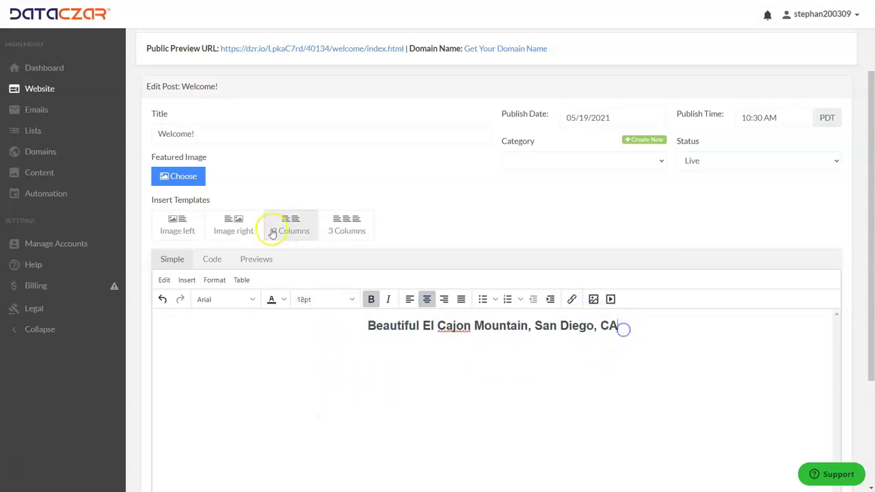
Step: Change the post title from Welcome! to El Cajon Mountain
{"action": "left_click", "coordinate": [216, 135]}
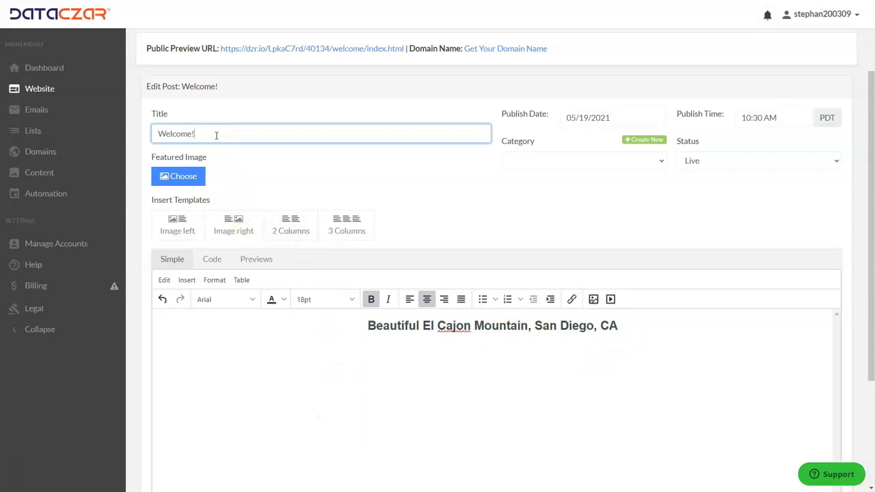
{"action": "triple_click", "coordinate": [216, 136]}
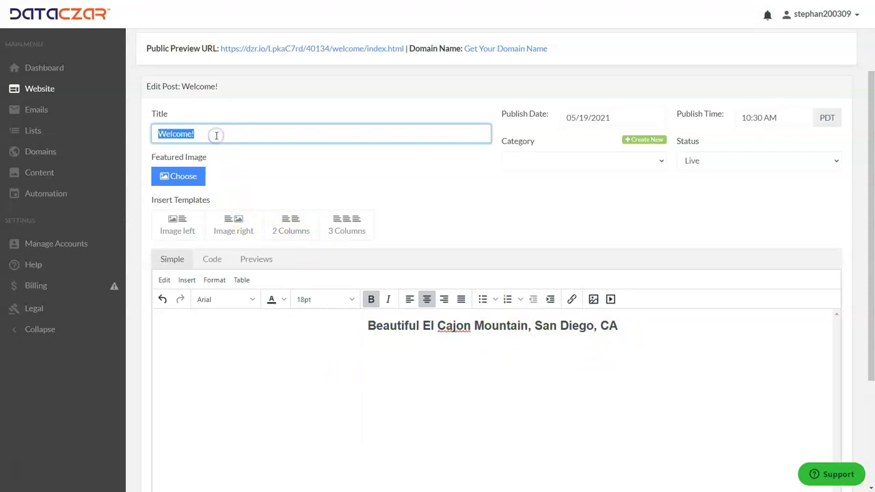
{"action": "type", "text": "El Cajon Mountain"}
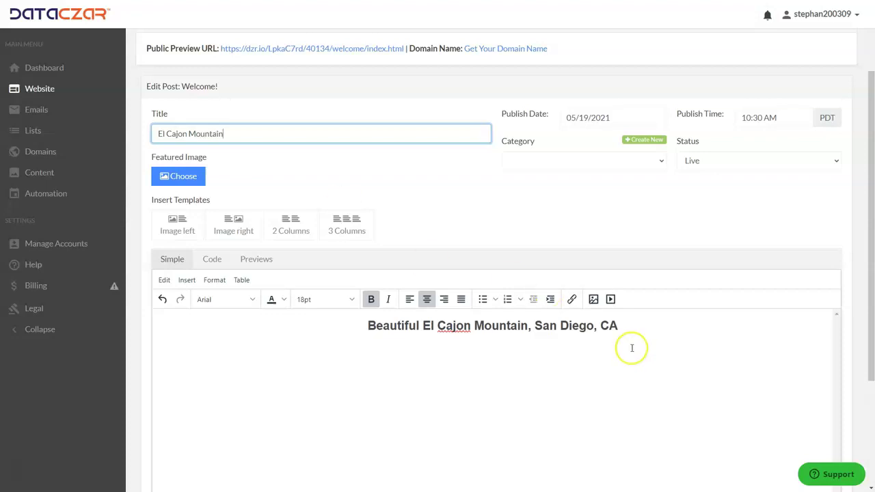
Step: Choose the sunset-over-clouds photo from My Images as the post's featured image
{"action": "left_click", "coordinate": [176, 177]}
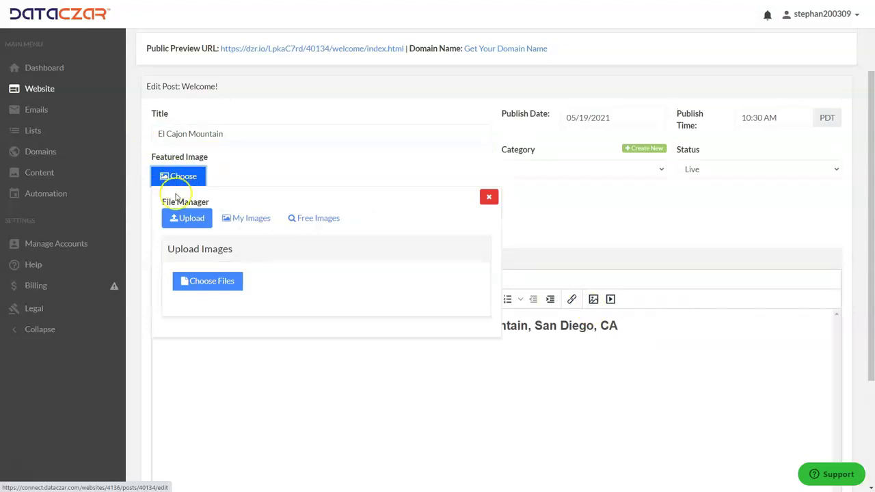
{"action": "left_click", "coordinate": [259, 225]}
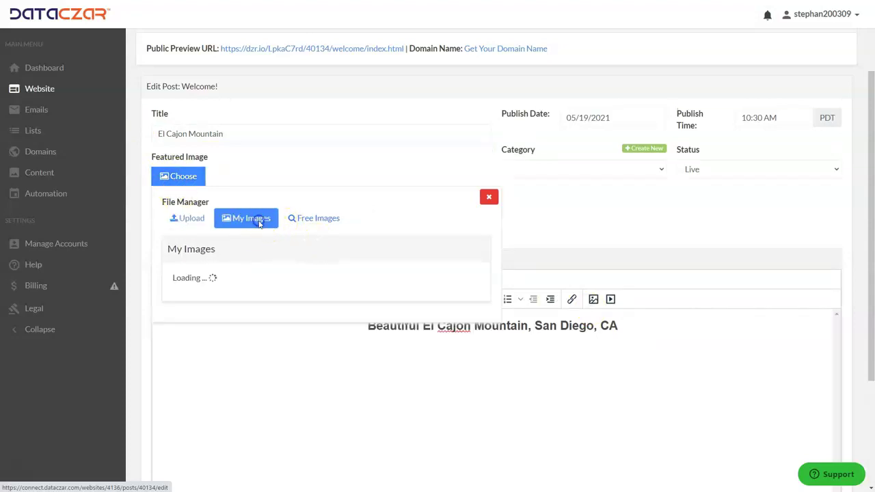
{"action": "scroll", "coordinate": [397, 342], "scroll_direction": "down", "scroll_amount": 9}
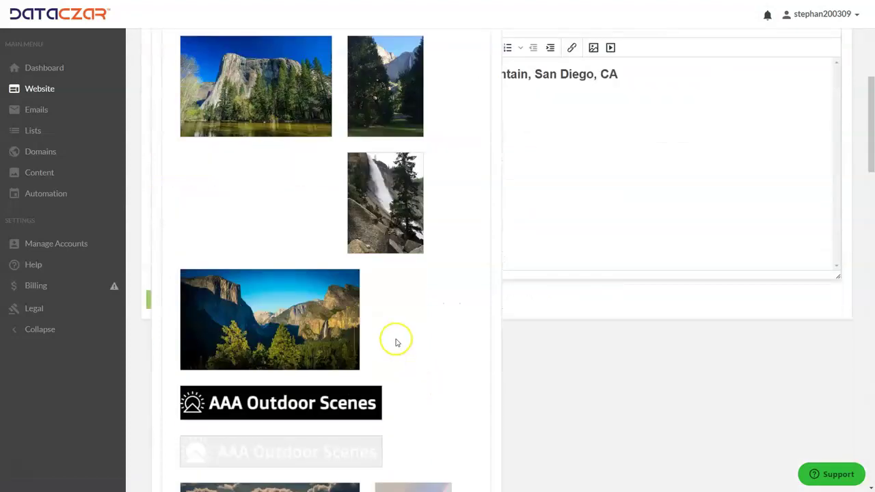
{"action": "scroll", "coordinate": [414, 294], "scroll_direction": "down", "scroll_amount": 6}
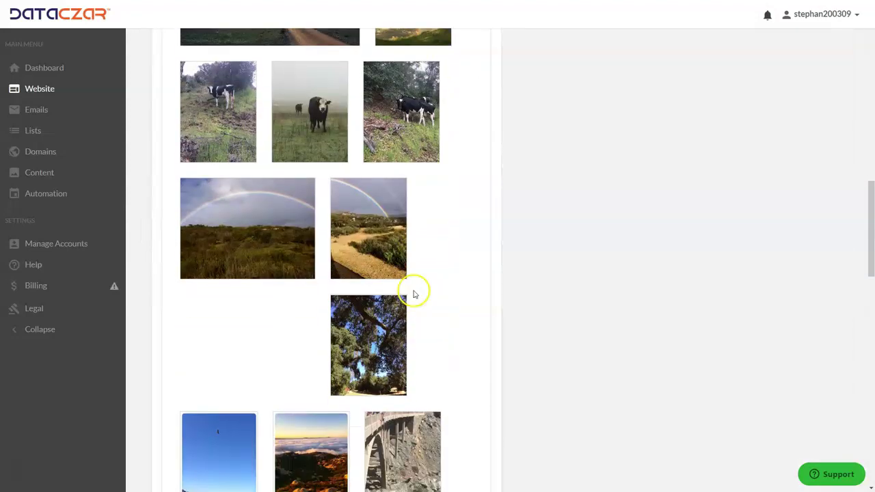
{"action": "scroll", "coordinate": [414, 294], "scroll_direction": "down", "scroll_amount": 2}
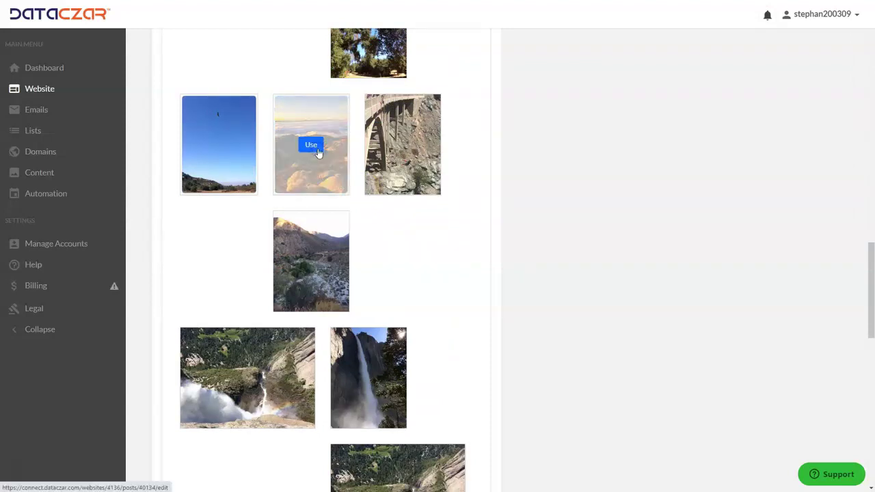
{"action": "left_click", "coordinate": [312, 146]}
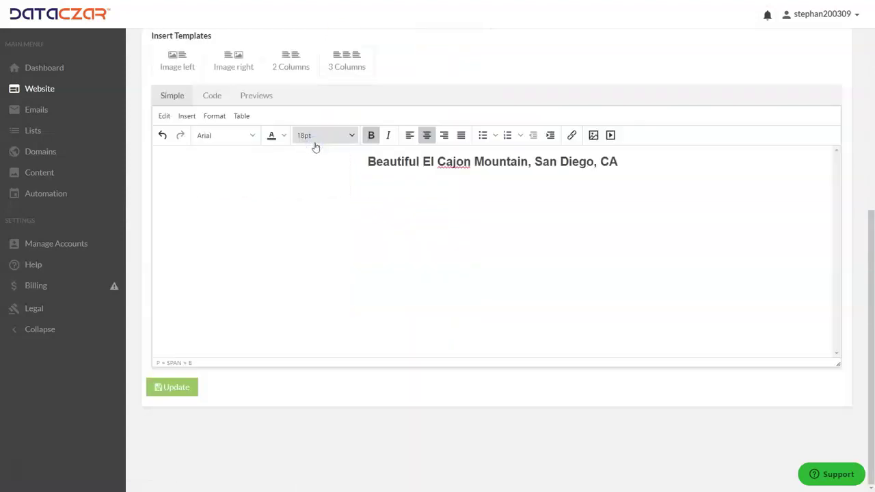
{"action": "scroll", "coordinate": [460, 236], "scroll_direction": "up", "scroll_amount": 3}
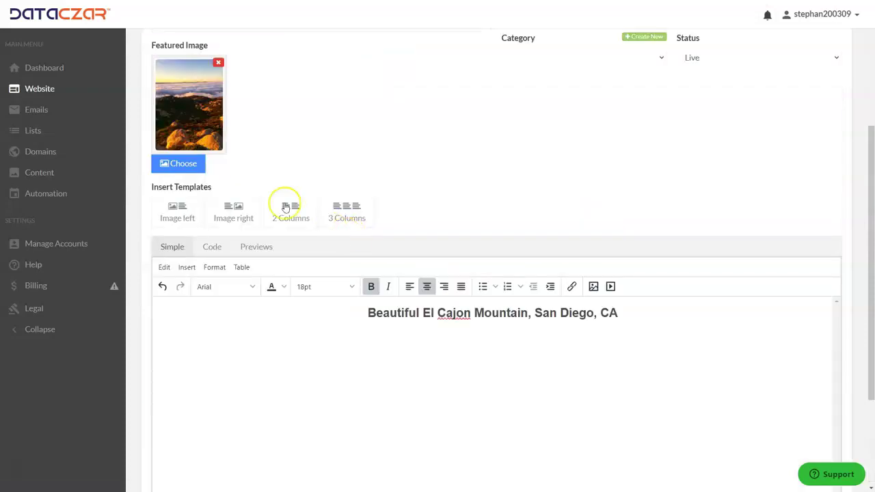
Step: Insert the misty hillside-above-clouds photo from My Images below the centred heading
{"action": "left_click", "coordinate": [641, 316]}
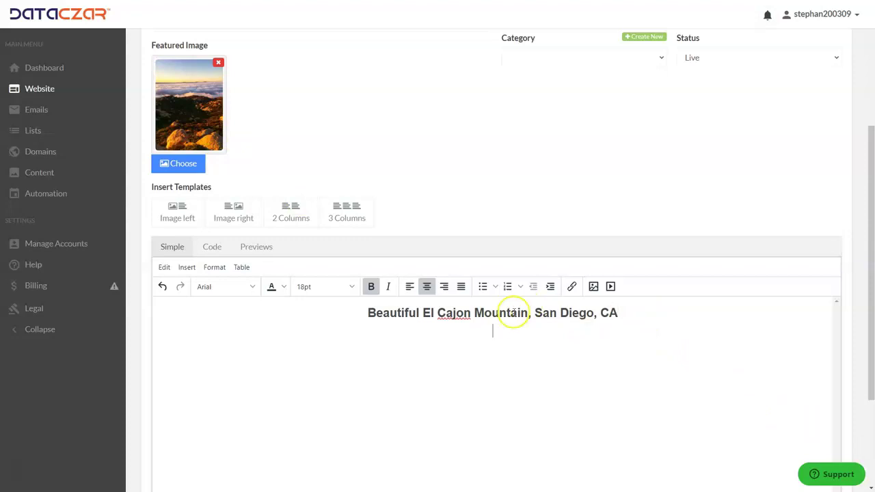
{"action": "left_click", "coordinate": [593, 286]}
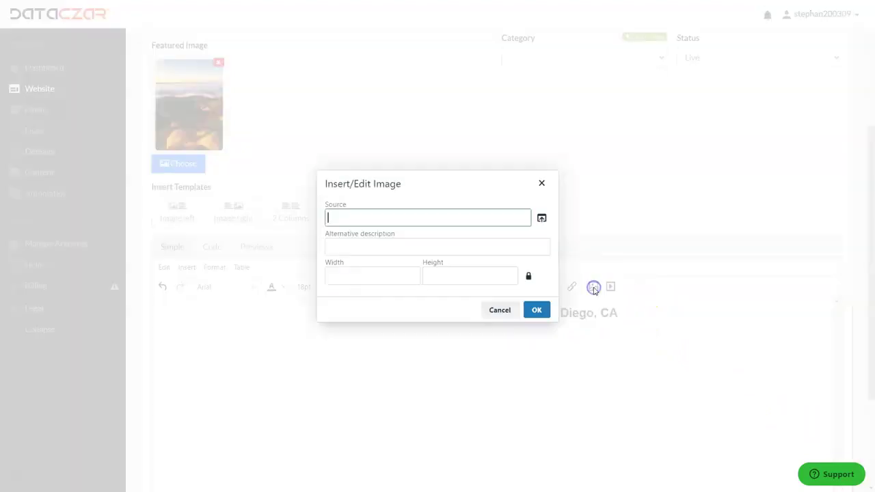
{"action": "left_click", "coordinate": [541, 219]}
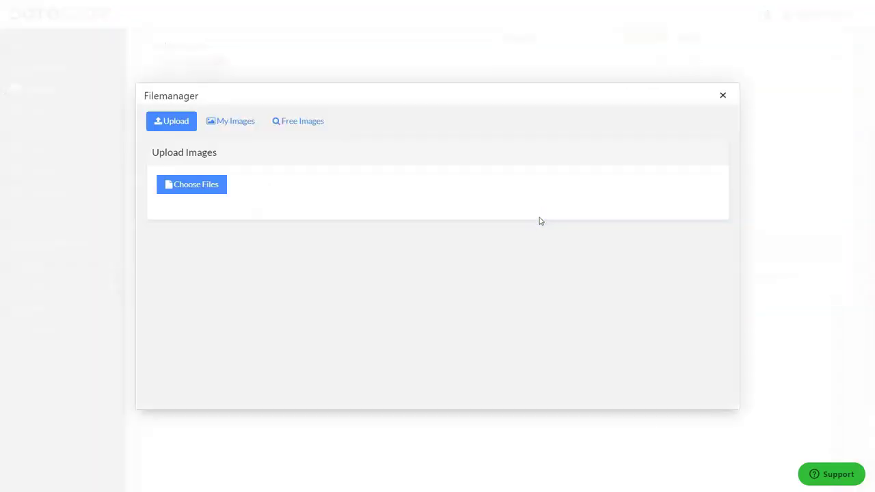
{"action": "left_click", "coordinate": [226, 122]}
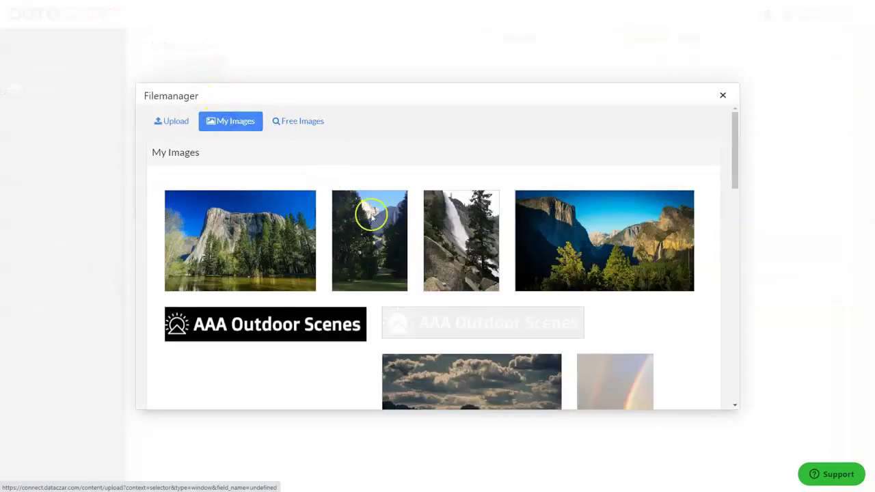
{"action": "scroll", "coordinate": [469, 297], "scroll_direction": "down", "scroll_amount": 6}
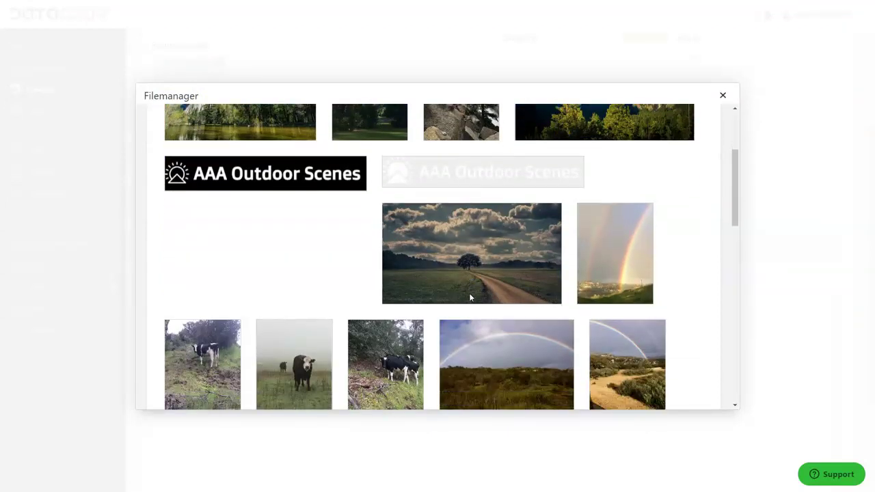
{"action": "scroll", "coordinate": [469, 296], "scroll_direction": "down", "scroll_amount": 2}
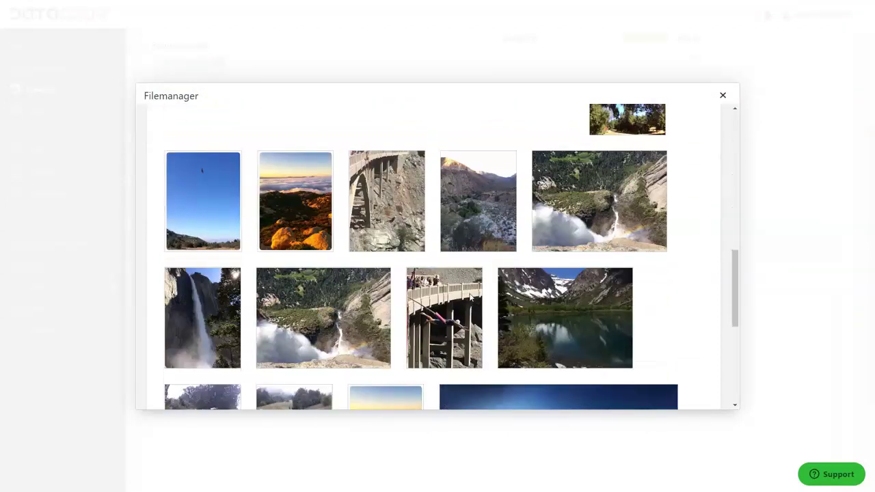
{"action": "scroll", "coordinate": [471, 296], "scroll_direction": "down", "scroll_amount": 1}
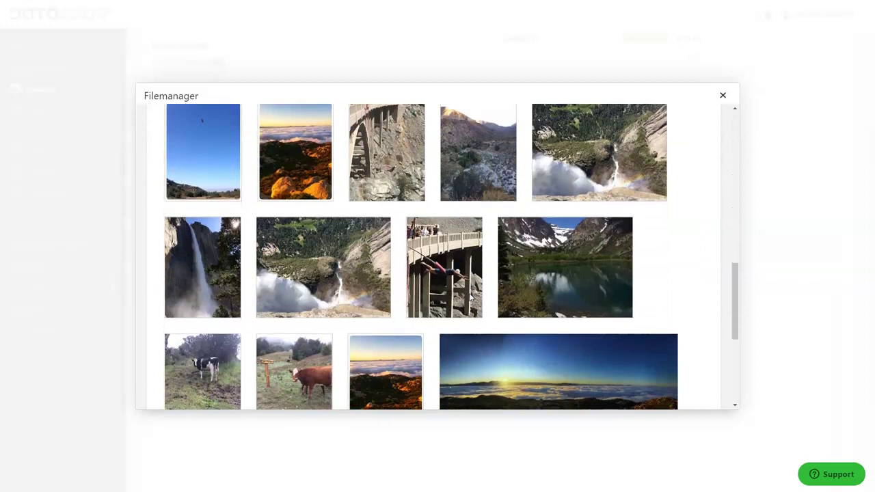
{"action": "scroll", "coordinate": [470, 296], "scroll_direction": "down", "scroll_amount": 5}
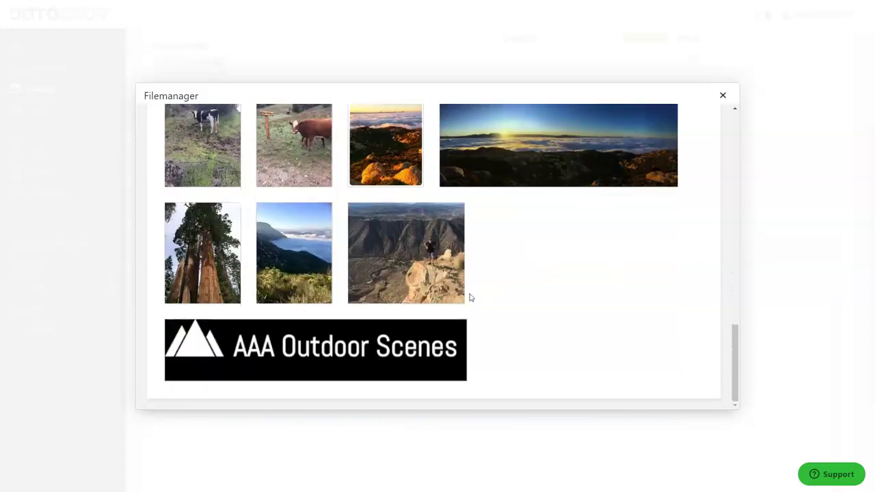
{"action": "scroll", "coordinate": [470, 297], "scroll_direction": "up", "scroll_amount": 3}
{"action": "scroll", "coordinate": [470, 297], "scroll_direction": "down", "scroll_amount": 2}
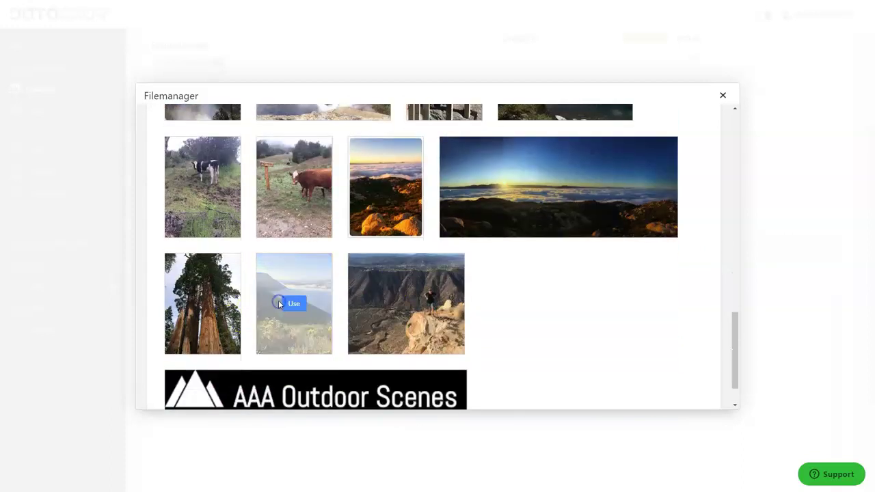
{"action": "left_click", "coordinate": [279, 303]}
{"action": "left_click", "coordinate": [540, 309]}
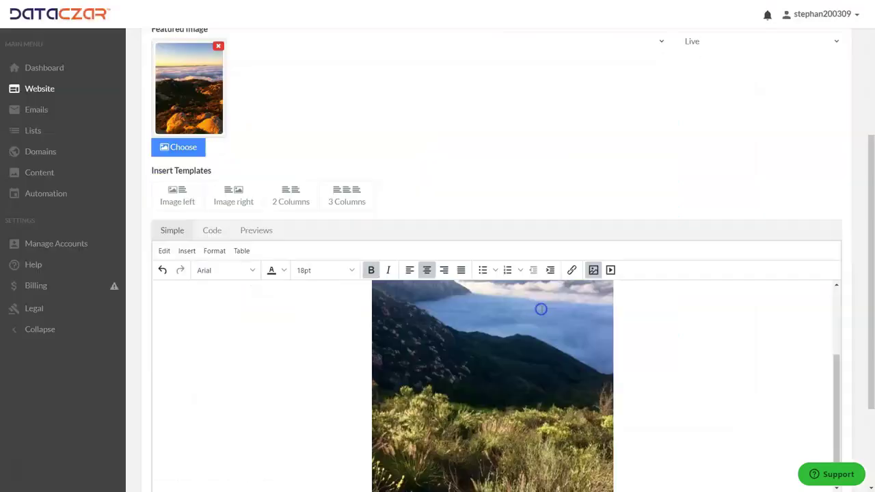
{"action": "scroll", "coordinate": [484, 313], "scroll_direction": "up", "scroll_amount": 3}
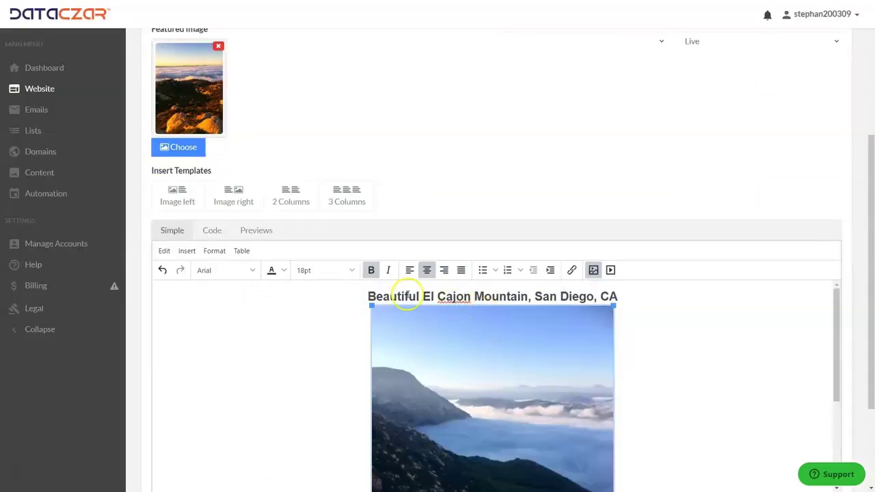
{"action": "scroll", "coordinate": [274, 328], "scroll_direction": "down", "scroll_amount": 6}
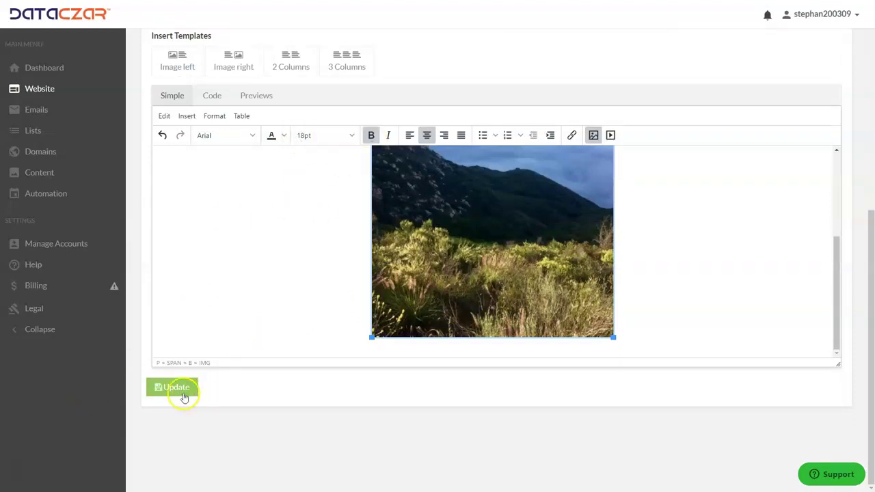
Step: Update the El Cajon Mountain post, then switch to the Pages tab
{"action": "left_click", "coordinate": [182, 389]}
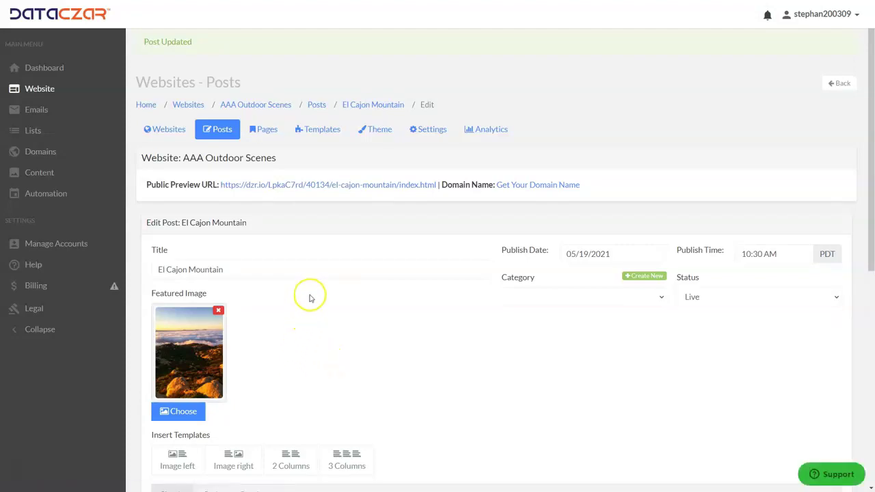
{"action": "left_click", "coordinate": [267, 134]}
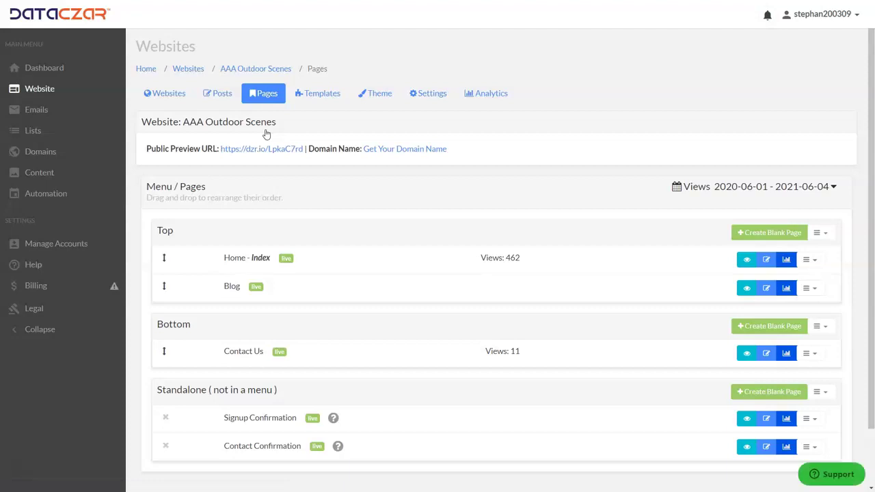
Step: Create a blank Top-menu page, trying again after going back to the Pages list once
{"action": "left_click", "coordinate": [761, 233]}
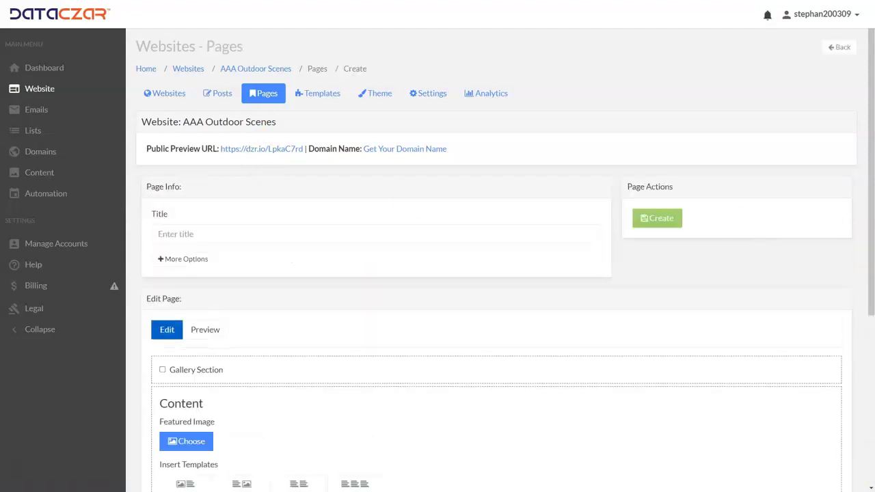
{"action": "left_click", "coordinate": [264, 94]}
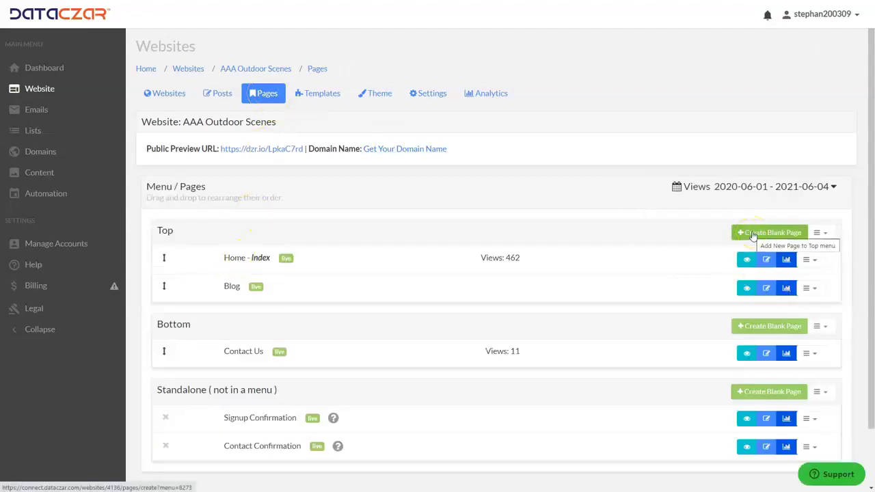
{"action": "left_click", "coordinate": [753, 235]}
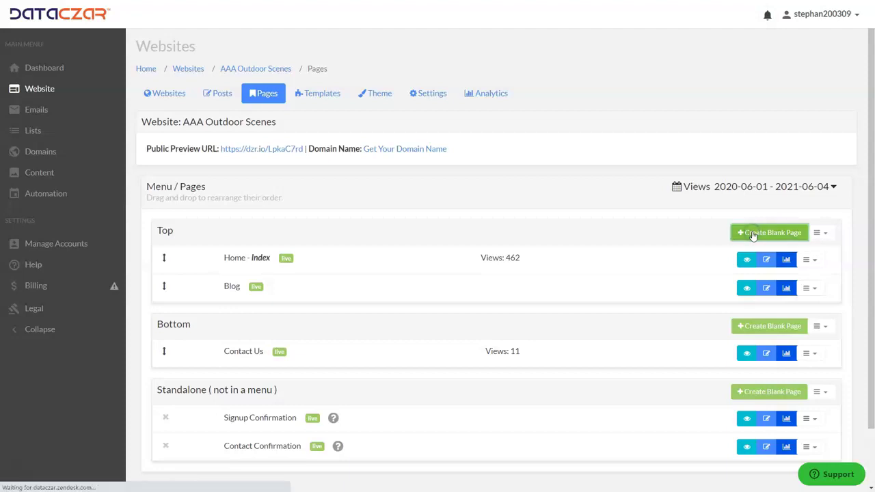
Step: Paste the bold heading 'About Webinar AAA Outdoor Scenes', centre it at 18pt, then add a blank line
{"action": "scroll", "coordinate": [394, 207], "scroll_direction": "down", "scroll_amount": 5}
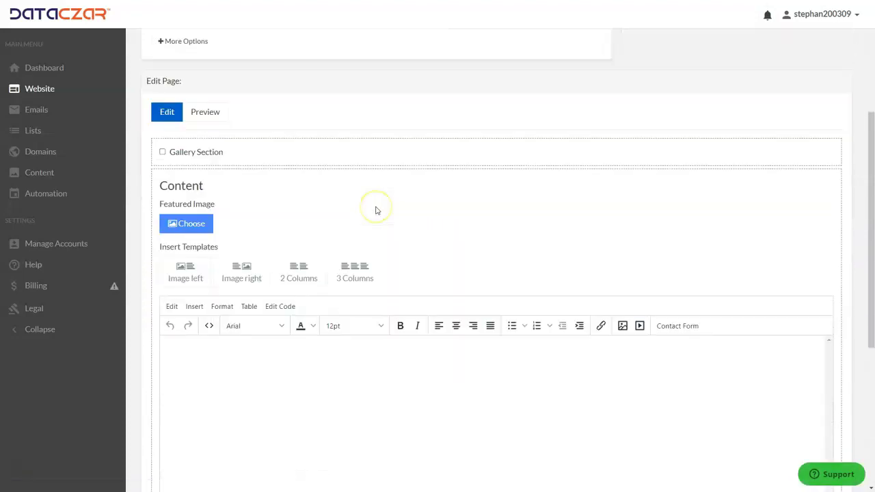
{"action": "left_click", "coordinate": [467, 228]}
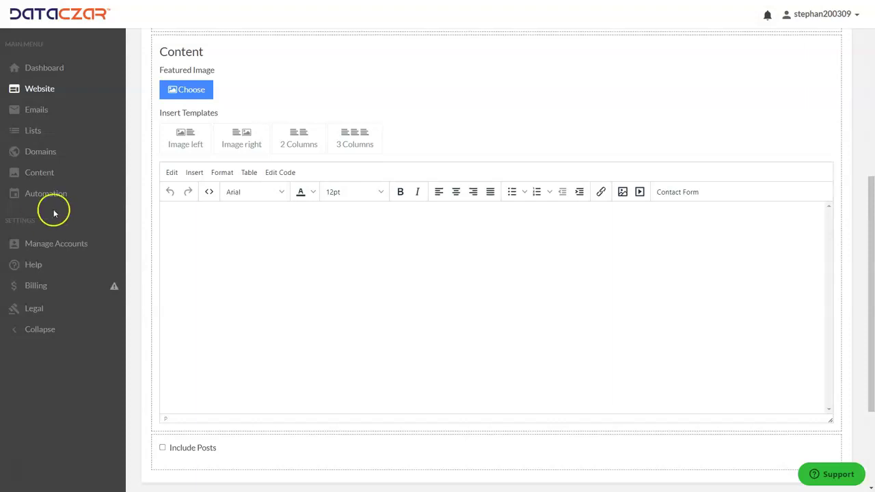
{"action": "type", "text": "About Webinar AAA Outdoor Scenes"}
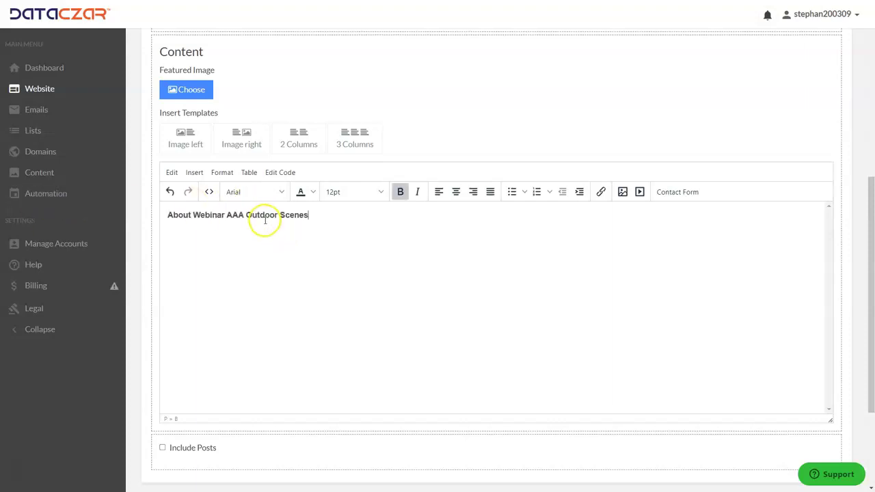
{"action": "left_click_drag", "start_coordinate": [167, 214], "coordinate": [363, 225]}
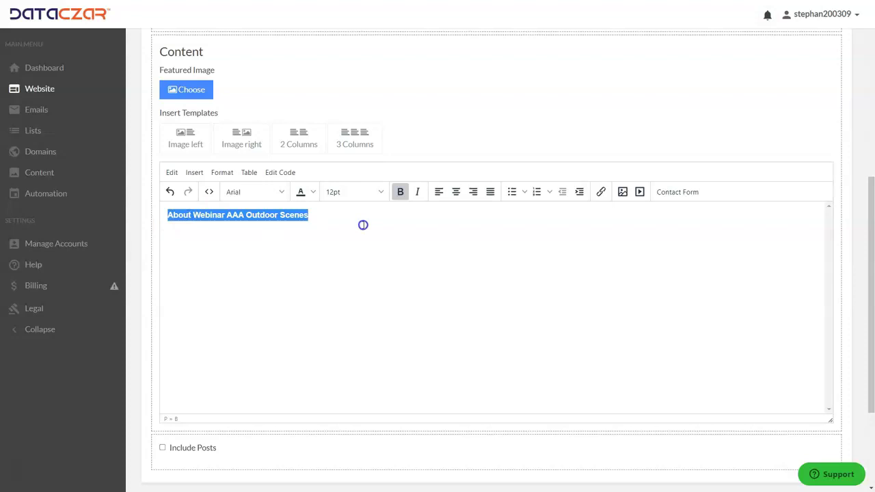
{"action": "left_click", "coordinate": [456, 192]}
{"action": "left_click", "coordinate": [360, 192]}
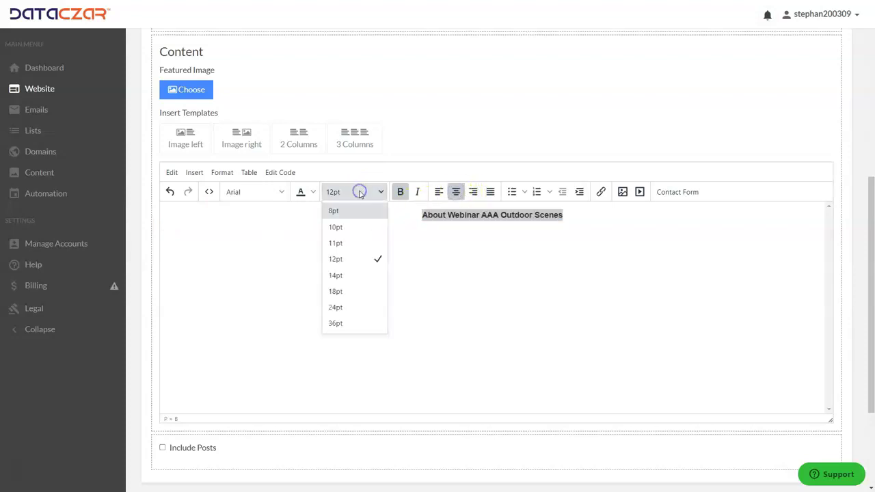
{"action": "left_click", "coordinate": [341, 290]}
{"action": "left_click", "coordinate": [620, 218]}
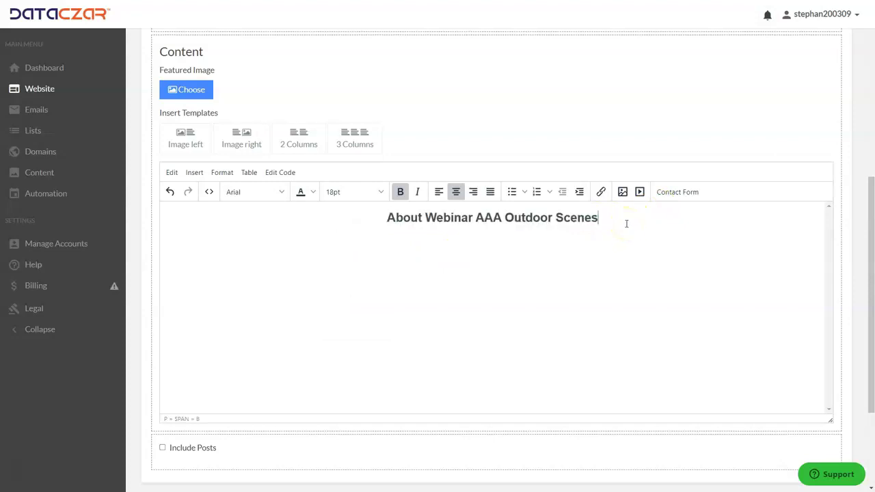
{"action": "key", "text": "Return"}
{"action": "scroll", "coordinate": [492, 243], "scroll_direction": "up", "scroll_amount": 1}
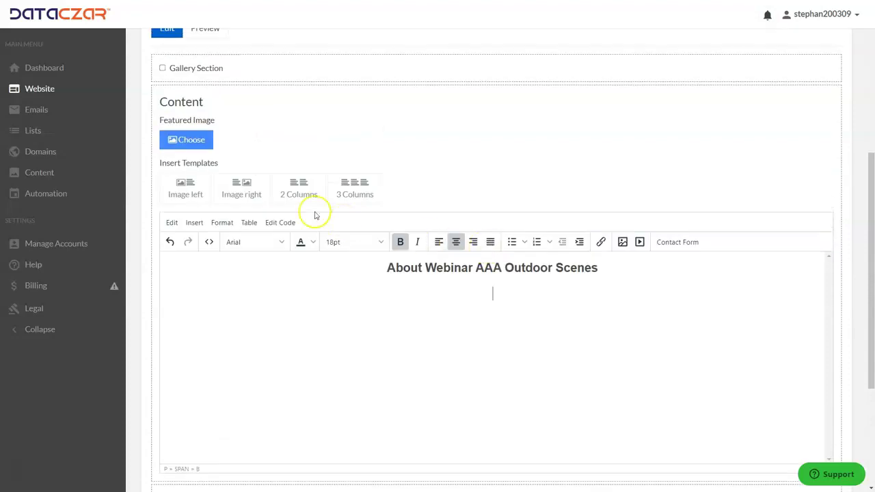
Step: Use the hiker-on-a-rocky-overlook photo from My Images as the page's featured image
{"action": "left_click", "coordinate": [203, 141]}
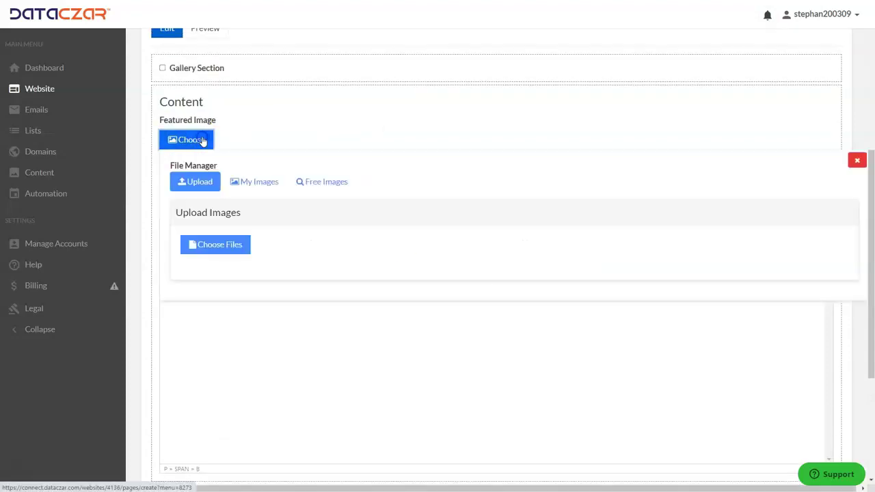
{"action": "left_click", "coordinate": [262, 183]}
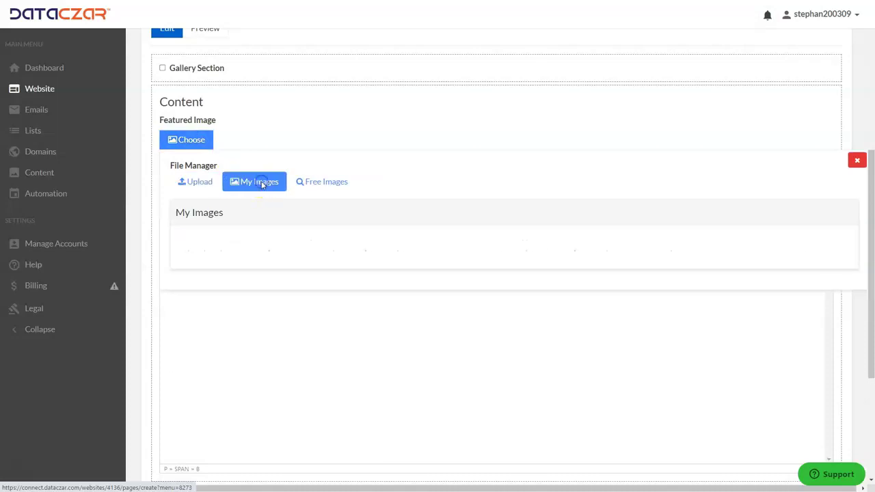
{"action": "scroll", "coordinate": [574, 336], "scroll_direction": "down", "scroll_amount": 5}
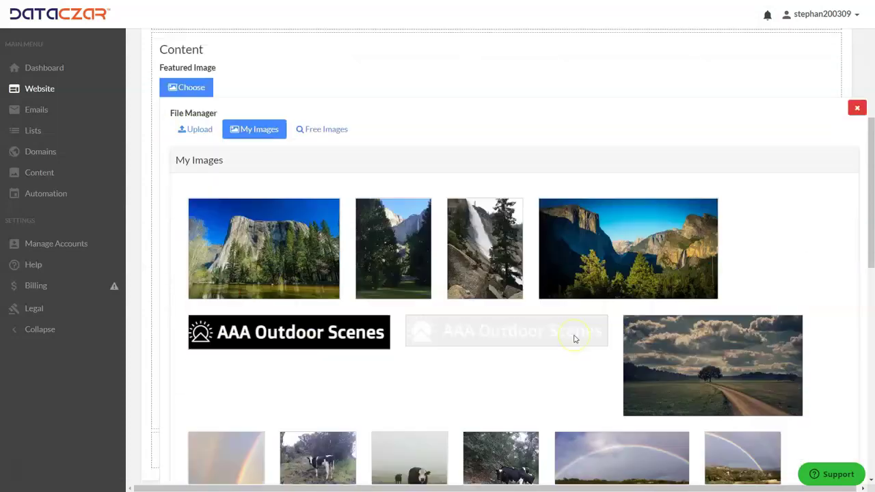
{"action": "scroll", "coordinate": [575, 303], "scroll_direction": "down", "scroll_amount": 3}
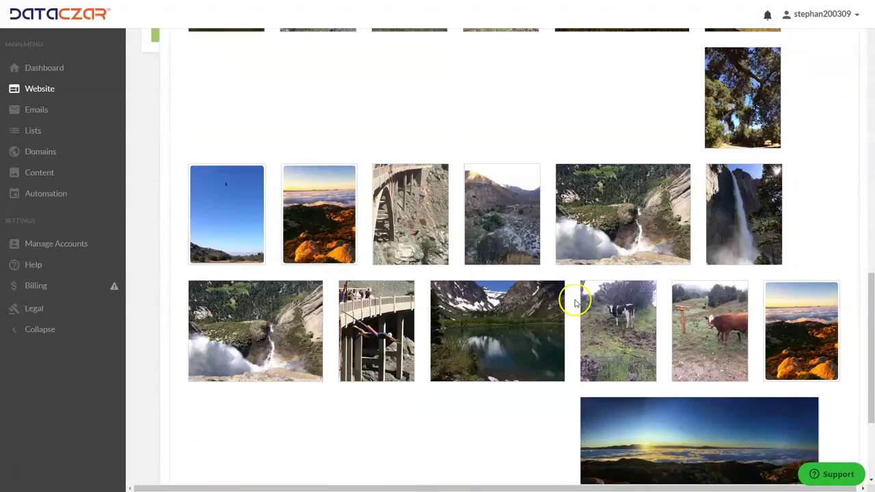
{"action": "scroll", "coordinate": [575, 297], "scroll_direction": "down", "scroll_amount": 1}
{"action": "scroll", "coordinate": [574, 287], "scroll_direction": "down", "scroll_amount": 2}
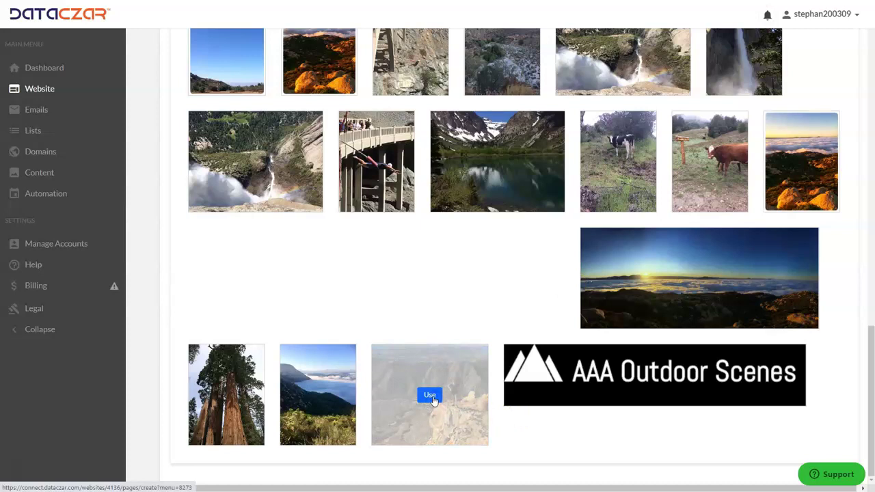
{"action": "left_click", "coordinate": [431, 397]}
{"action": "scroll", "coordinate": [467, 199], "scroll_direction": "up", "scroll_amount": 3}
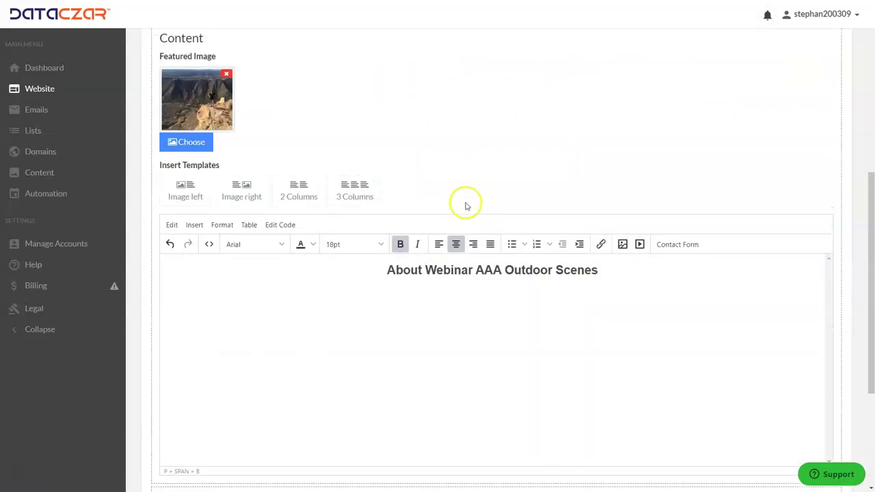
{"action": "scroll", "coordinate": [393, 149], "scroll_direction": "up", "scroll_amount": 2}
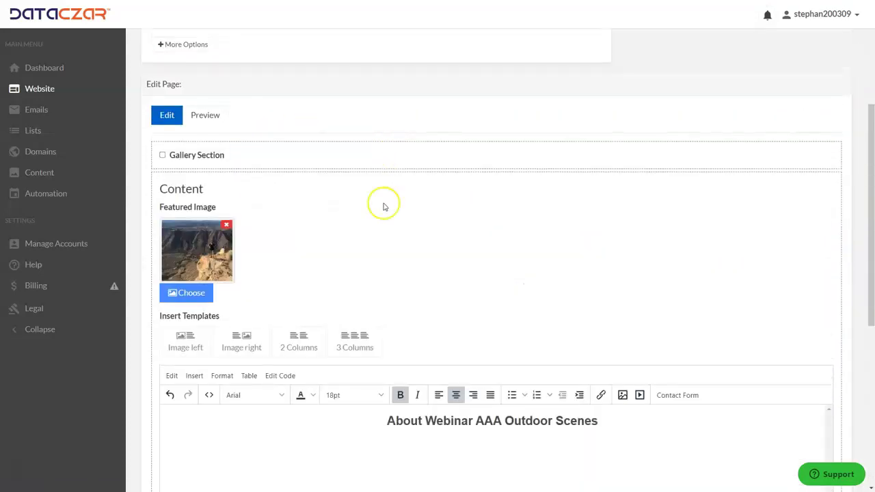
{"action": "scroll", "coordinate": [379, 209], "scroll_direction": "down", "scroll_amount": 4}
{"action": "scroll", "coordinate": [305, 325], "scroll_direction": "down", "scroll_amount": 2}
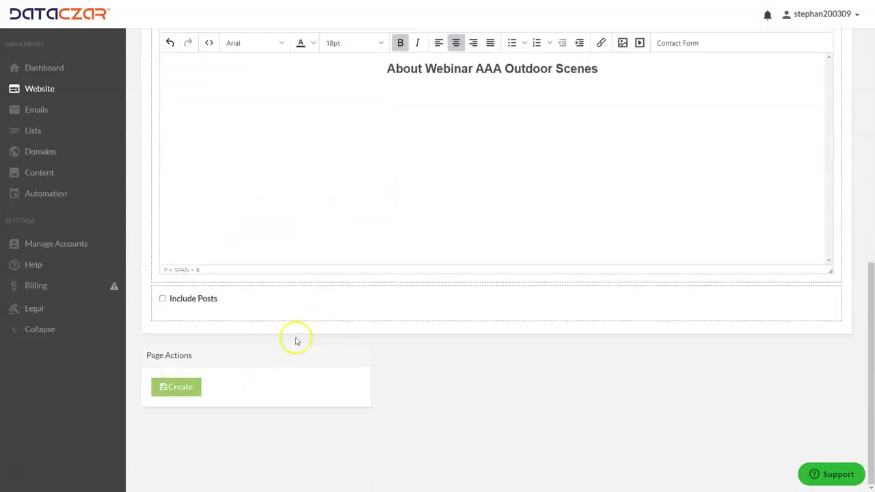
Step: After the 'Title is required' warning, enter the title About and create the page
{"action": "left_click", "coordinate": [195, 388]}
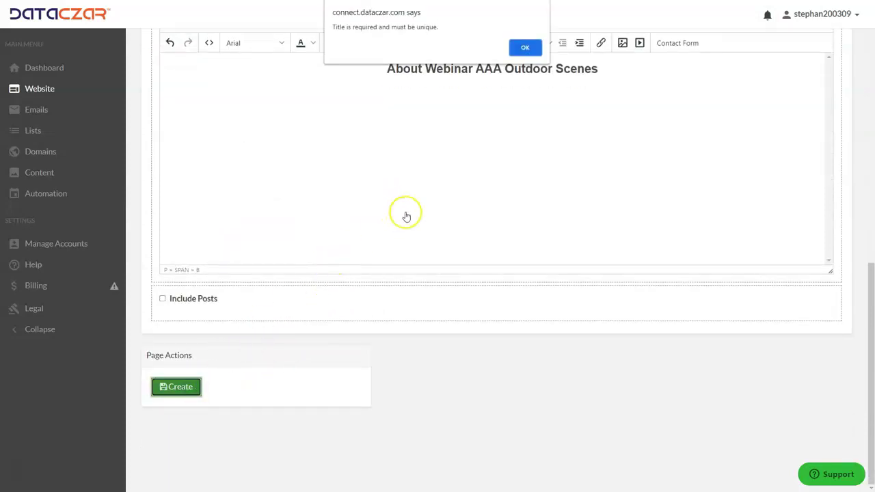
{"action": "left_click", "coordinate": [523, 45]}
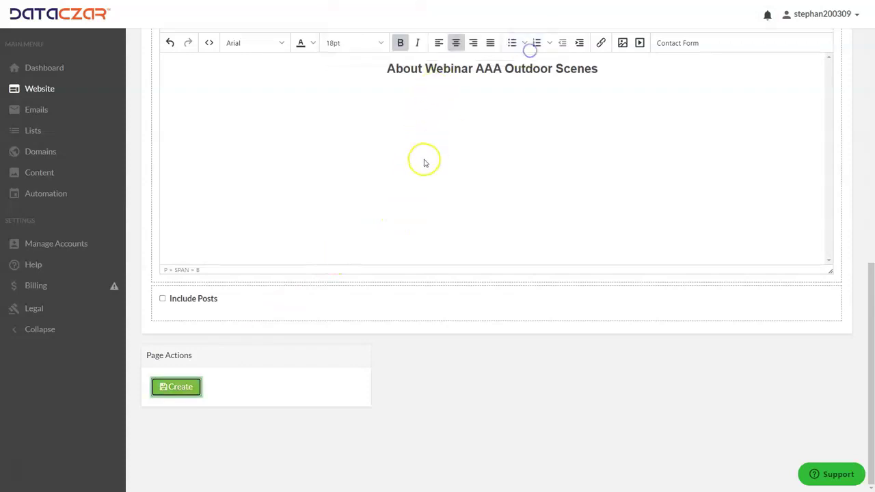
{"action": "scroll", "coordinate": [417, 171], "scroll_direction": "up", "scroll_amount": 5}
{"action": "scroll", "coordinate": [394, 209], "scroll_direction": "up", "scroll_amount": 3}
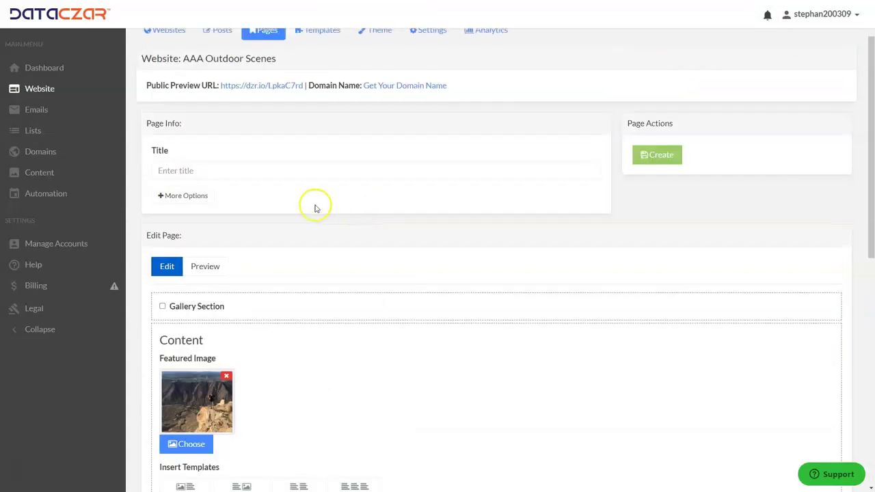
{"action": "left_click", "coordinate": [198, 169]}
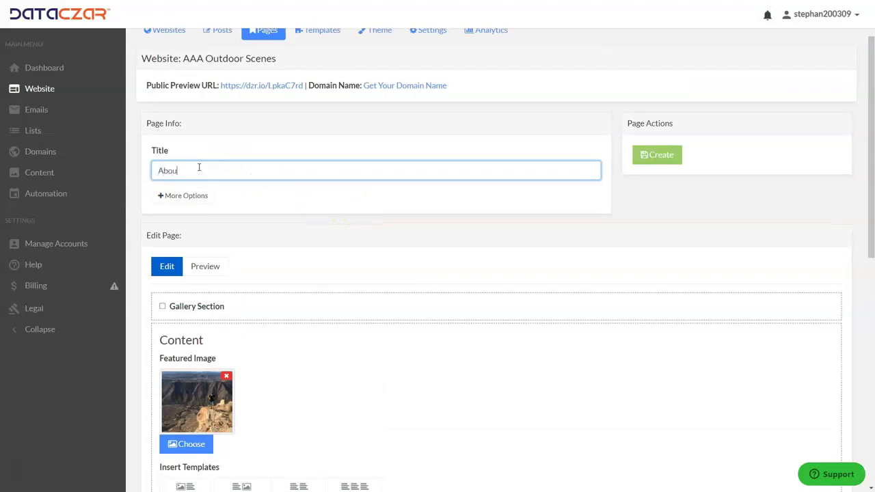
{"action": "scroll", "coordinate": [325, 264], "scroll_direction": "down", "scroll_amount": 8}
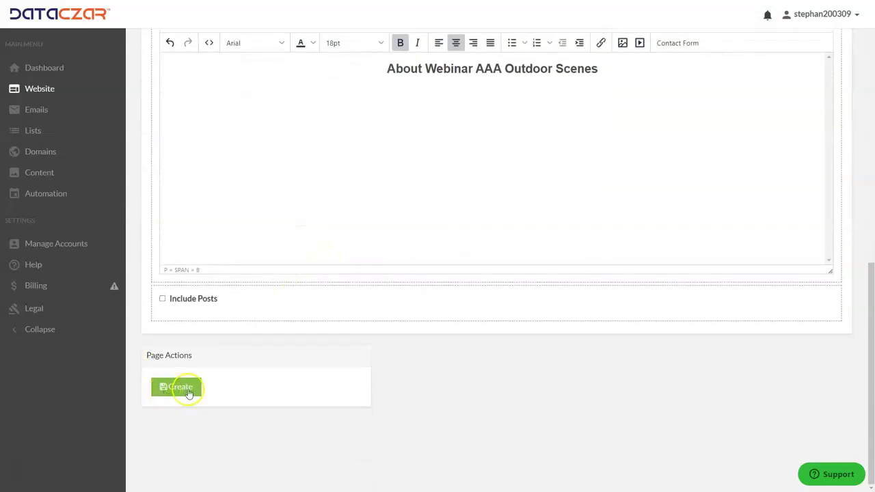
{"action": "left_click", "coordinate": [179, 387]}
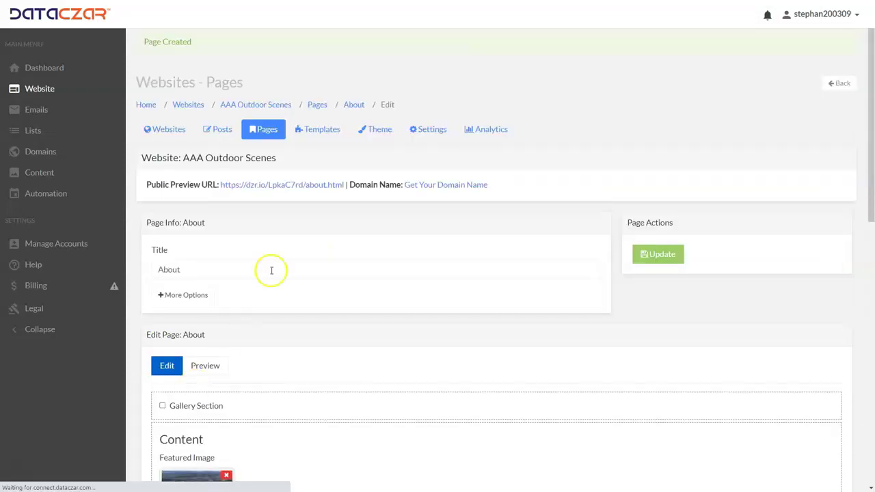
{"action": "left_click", "coordinate": [322, 131]}
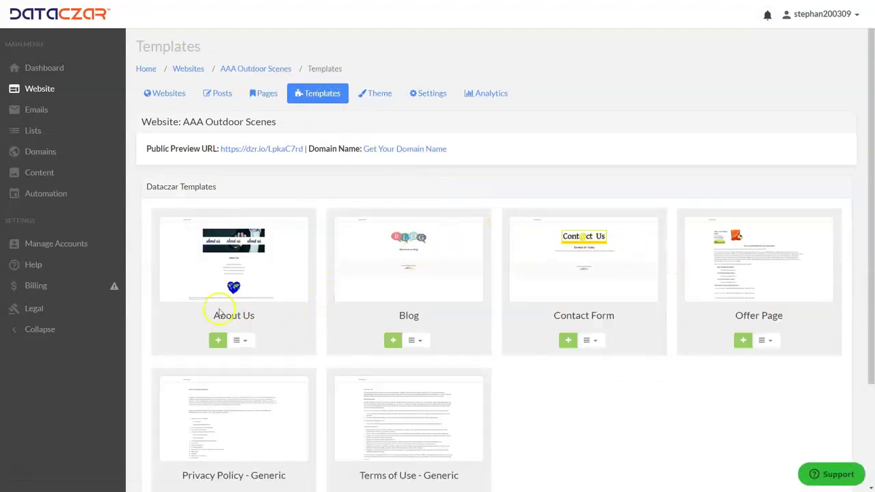
Step: Return to the Pages list, now showing About under Blog in the Top menu
{"action": "left_click", "coordinate": [263, 94]}
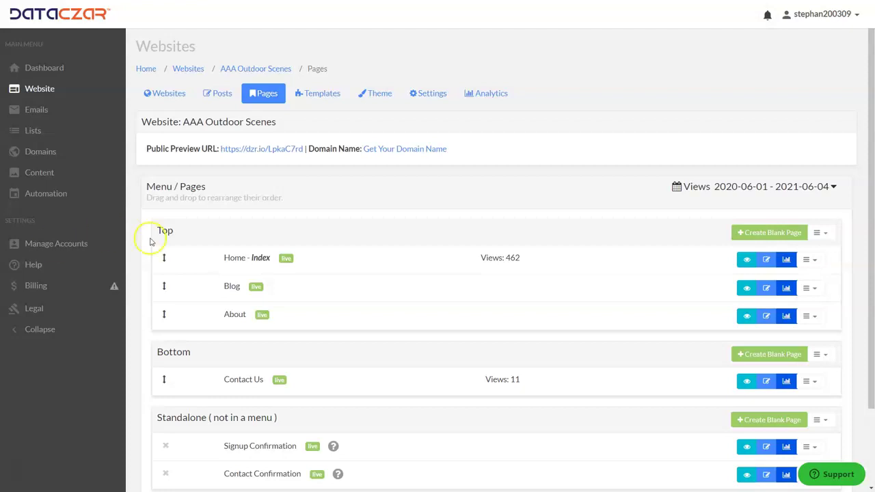
Step: Upload the cow photo from Dropbox's Dataczar_All_2018Forward > Saved_Images_Webinars folder
{"action": "left_click", "coordinate": [41, 173]}
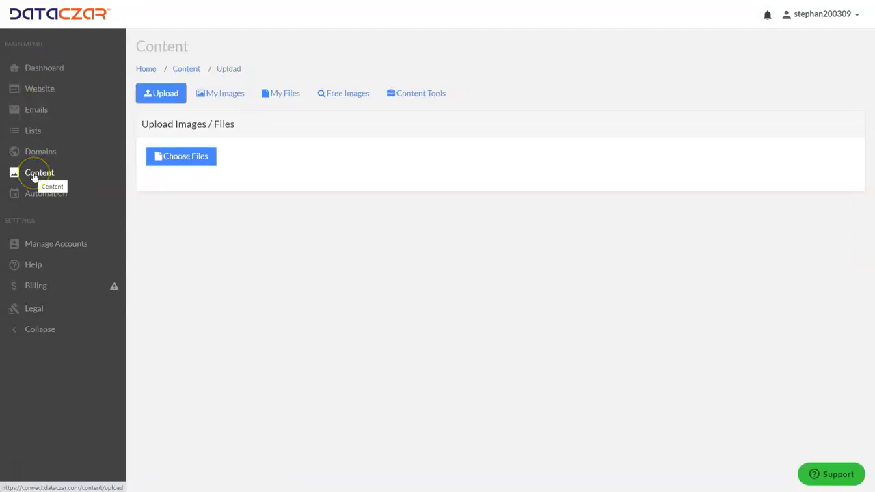
{"action": "left_click", "coordinate": [192, 157]}
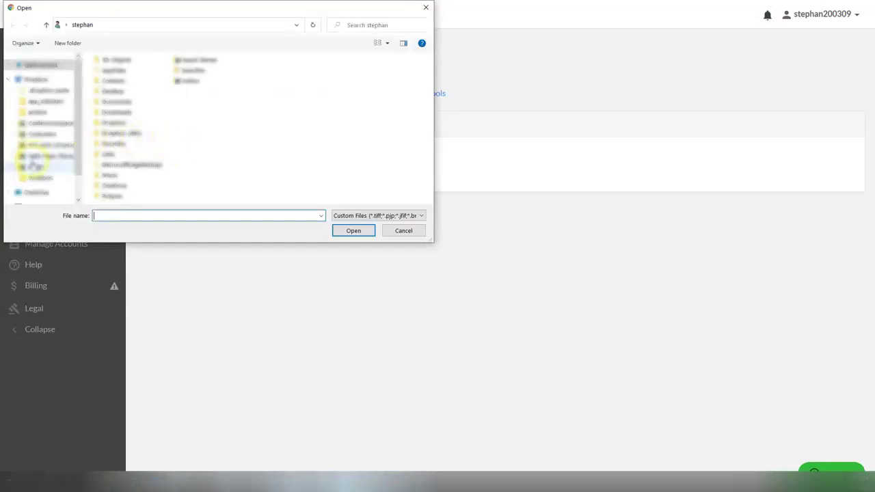
{"action": "left_click", "coordinate": [35, 166]}
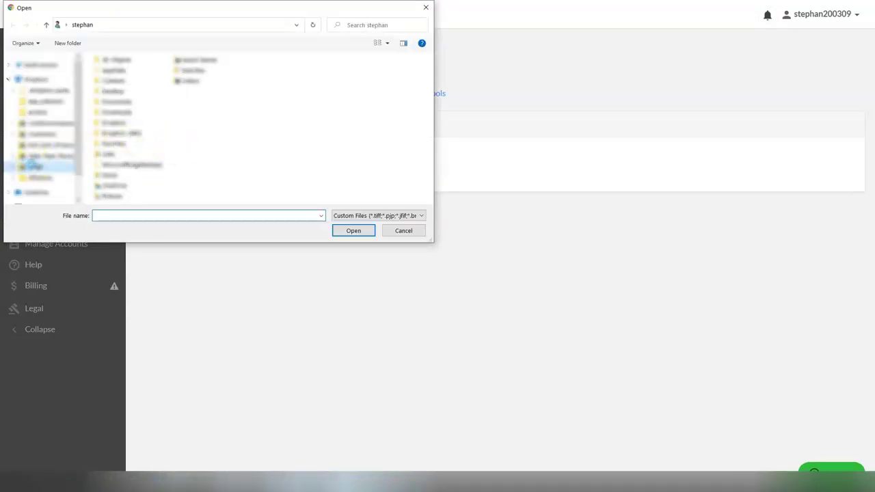
{"action": "double_click", "coordinate": [113, 121]}
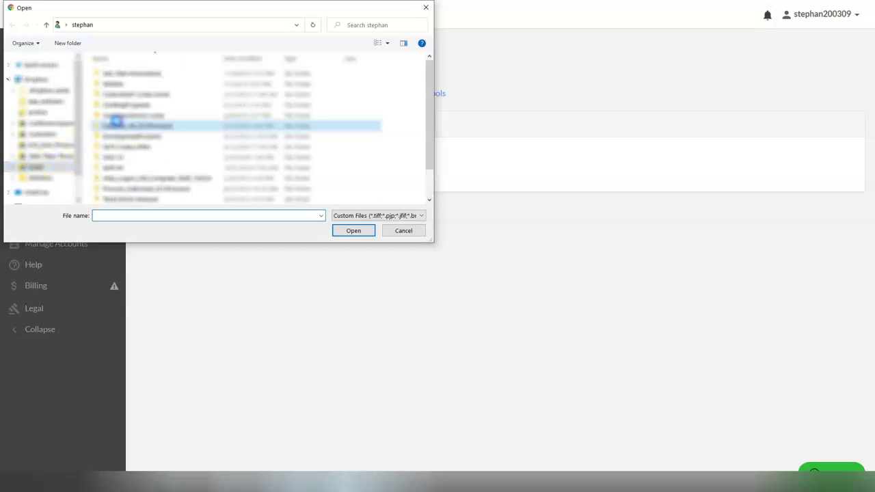
{"action": "double_click", "coordinate": [114, 121]}
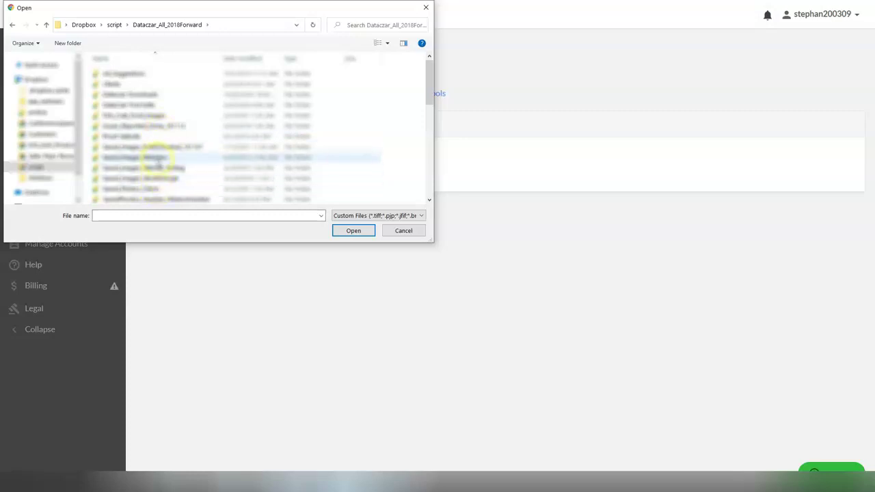
{"action": "double_click", "coordinate": [158, 158]}
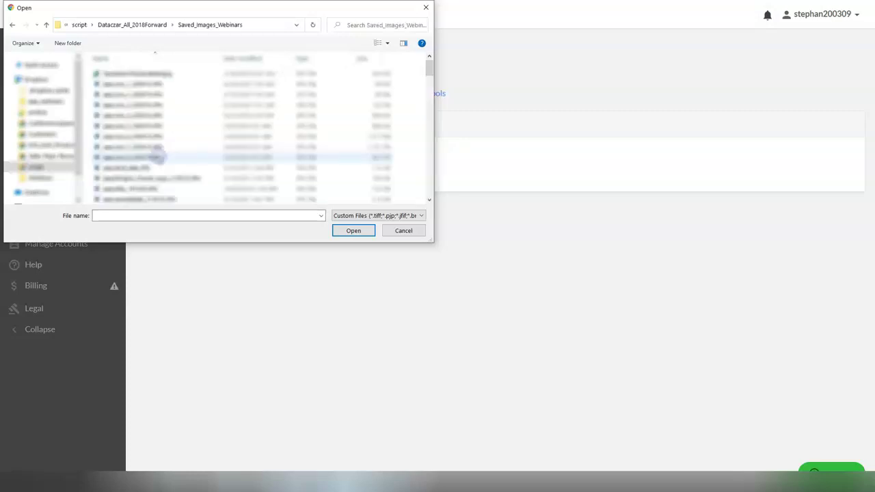
{"action": "double_click", "coordinate": [141, 106]}
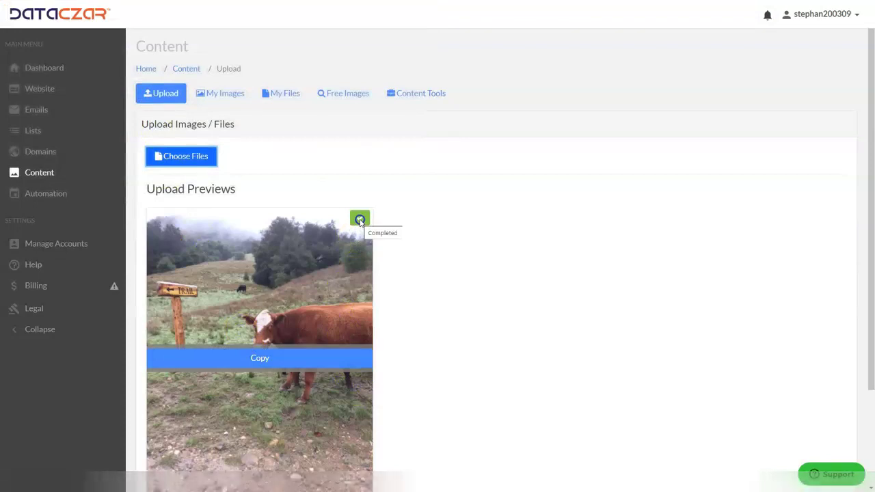
Step: Check the new photo in My Images and go back to the AAA Outdoor Scenes overview
{"action": "left_click", "coordinate": [230, 95]}
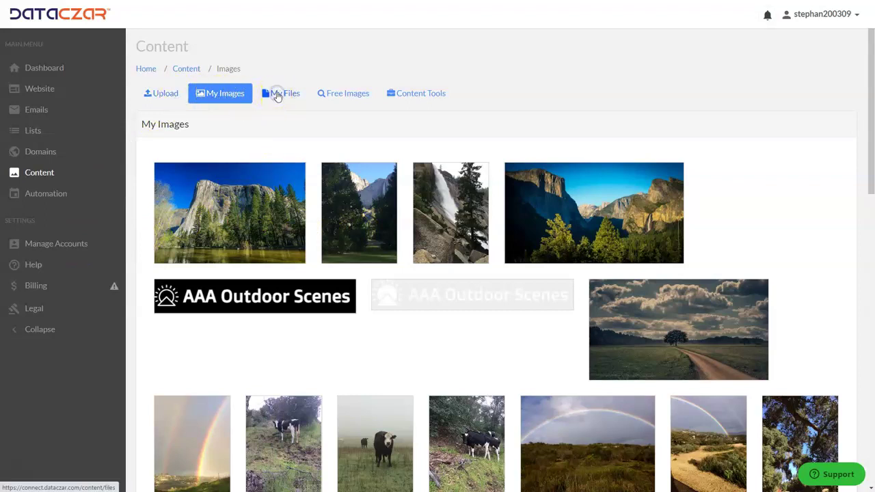
{"action": "left_click", "coordinate": [277, 96]}
{"action": "left_click", "coordinate": [221, 93]}
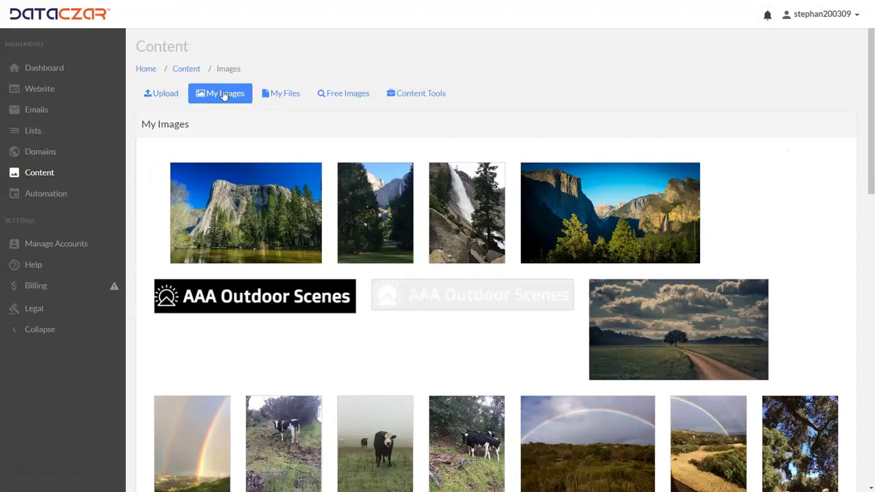
{"action": "left_click", "coordinate": [198, 225]}
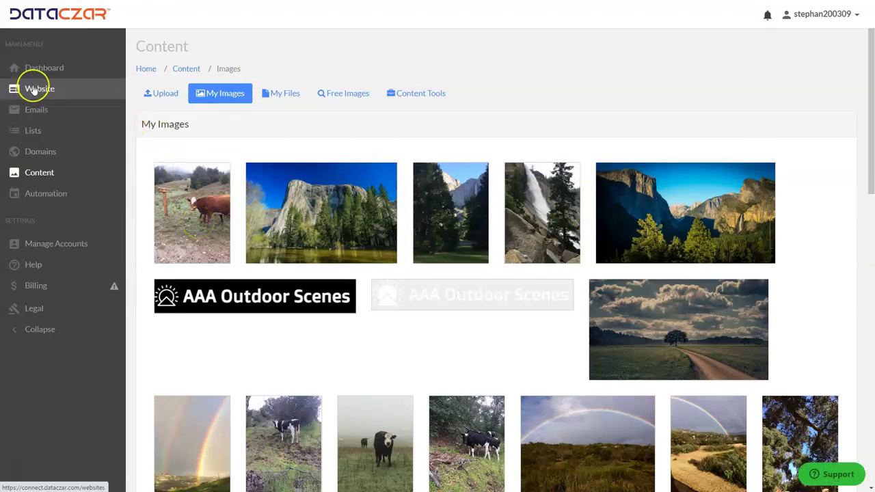
{"action": "left_click", "coordinate": [32, 91]}
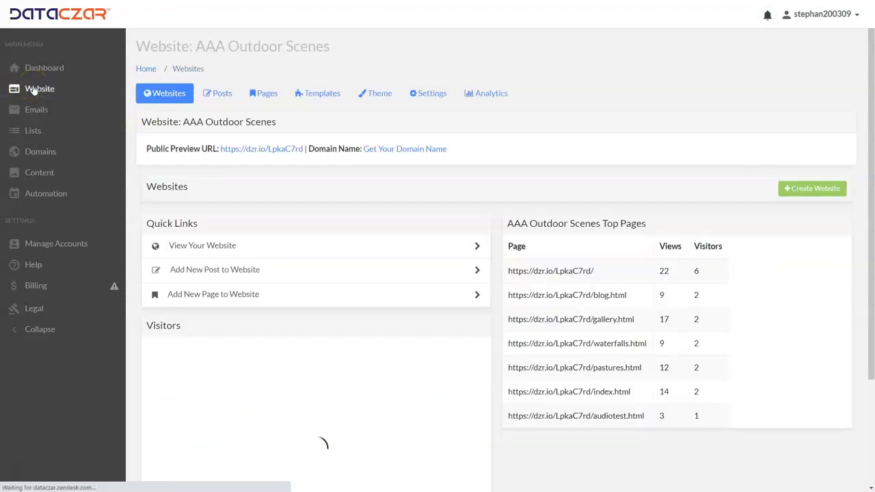
Step: Open the Contact Us page for editing with the caret before the contact form placeholder
{"action": "left_click", "coordinate": [277, 102]}
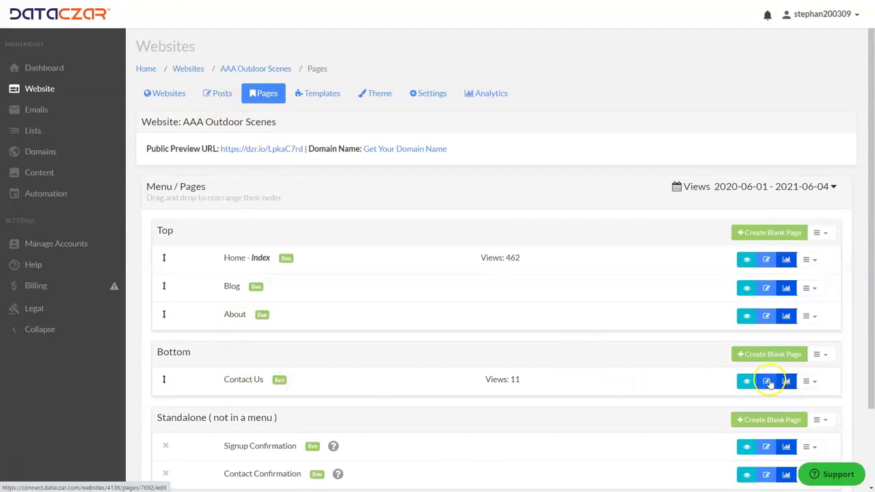
{"action": "left_click", "coordinate": [767, 382]}
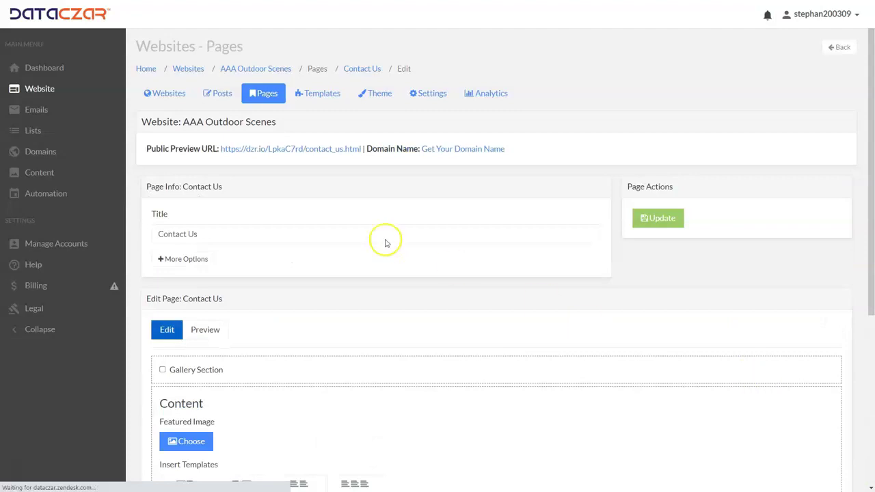
{"action": "scroll", "coordinate": [385, 243], "scroll_direction": "down", "scroll_amount": 5}
{"action": "left_click", "coordinate": [232, 264]}
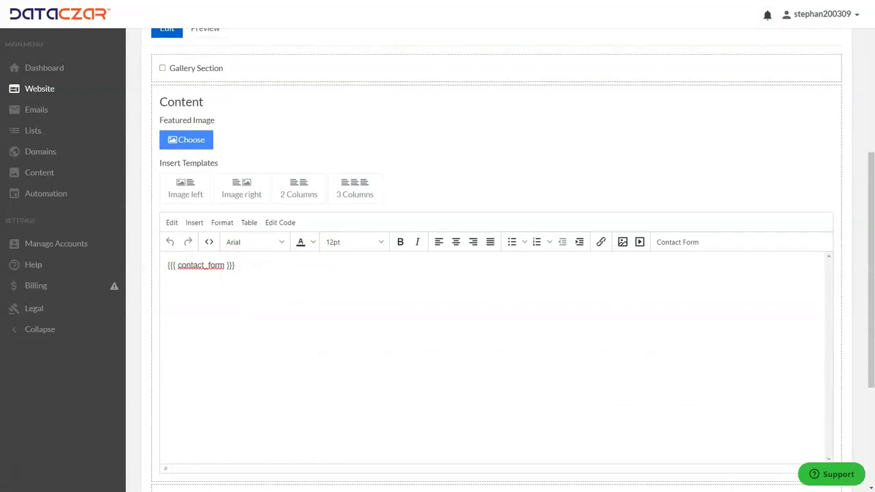
{"action": "left_click", "coordinate": [164, 266]}
Step: Add a bold 'Drop us a line, we'd love to hear from you!' above the form and update
{"action": "key", "text": "Return"}
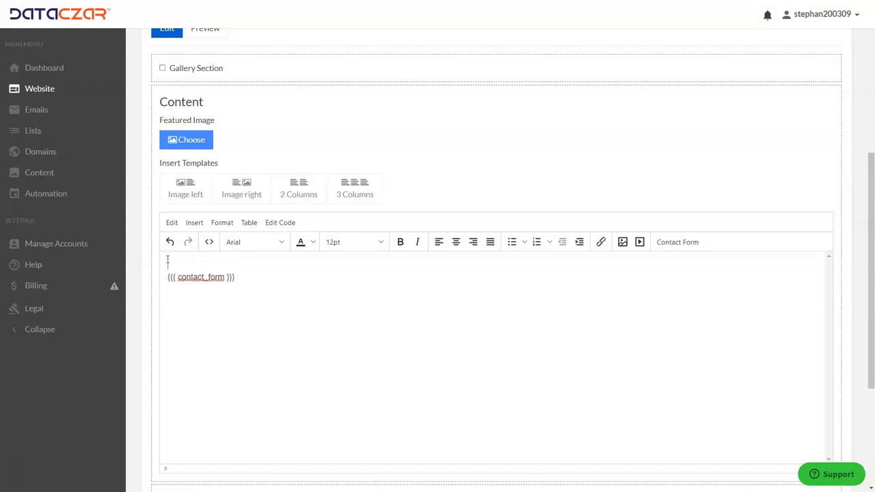
{"action": "type", "text": "Drop us a line, we'd love to hear from you!"}
{"action": "left_click", "coordinate": [168, 265]}
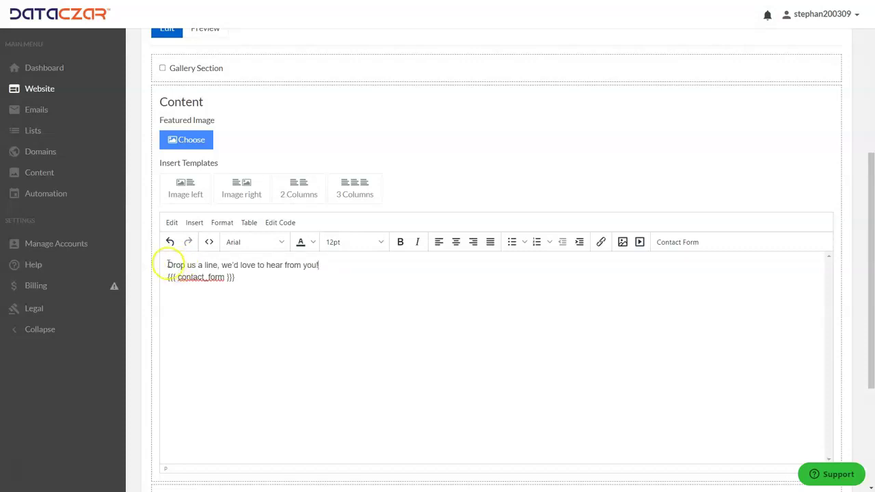
{"action": "left_click_drag", "start_coordinate": [326, 266], "coordinate": [167, 270]}
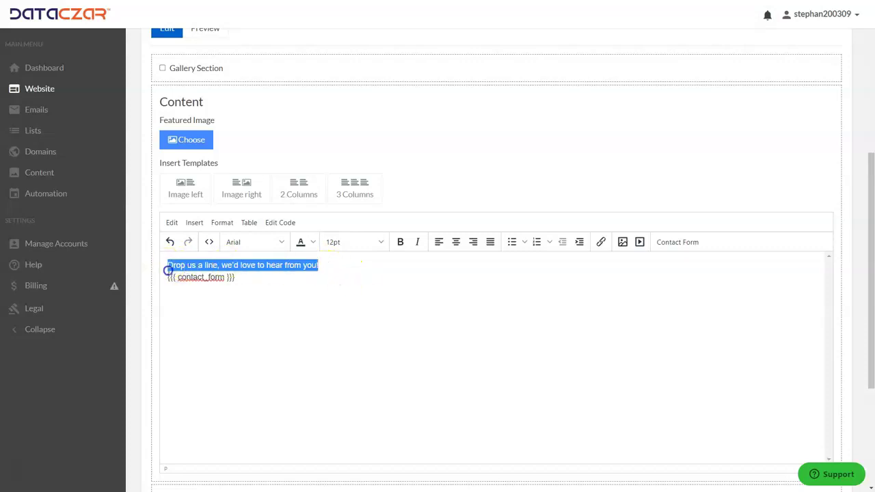
{"action": "left_click", "coordinate": [400, 243]}
{"action": "left_click", "coordinate": [385, 259]}
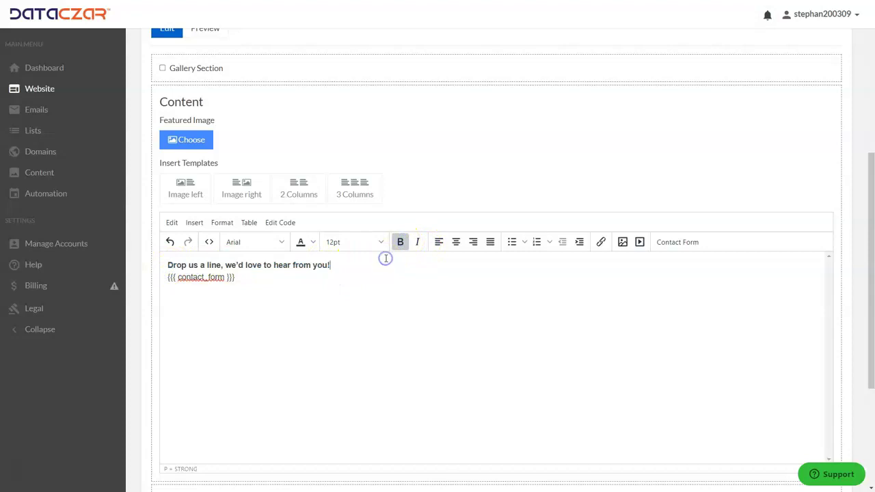
{"action": "scroll", "coordinate": [253, 307], "scroll_direction": "down", "scroll_amount": 3}
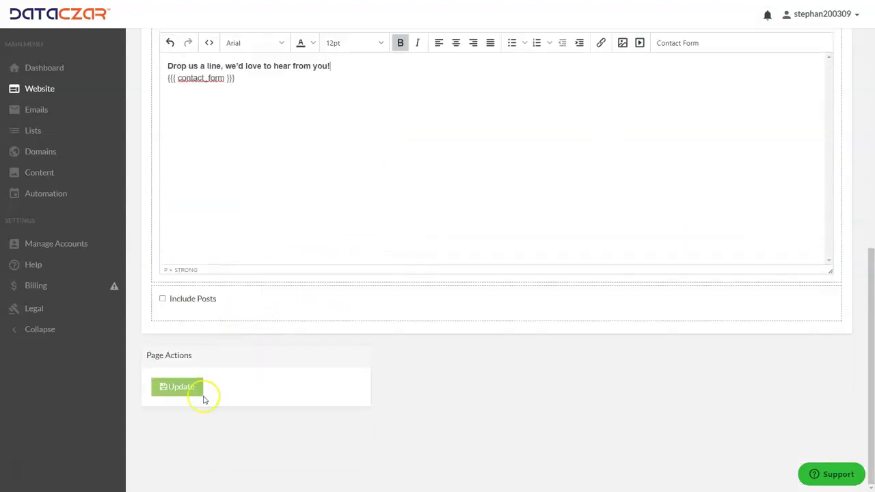
{"action": "left_click", "coordinate": [190, 389]}
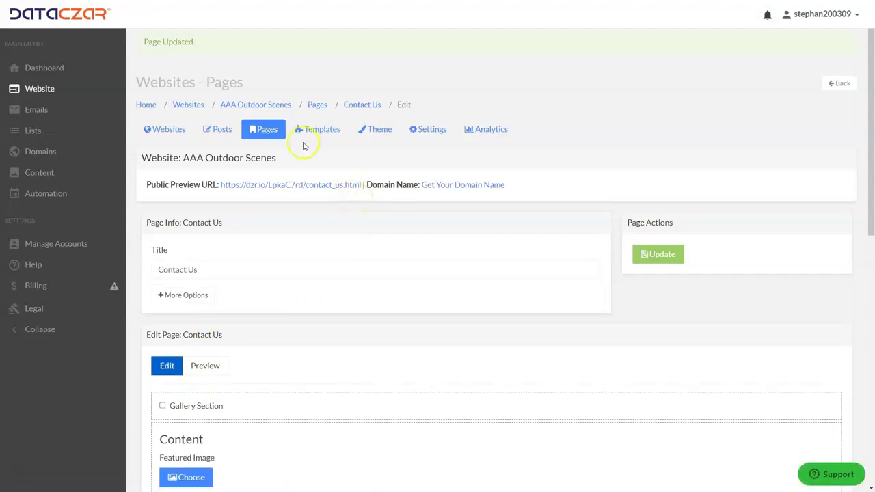
Step: Review the Website Name field in the website's Settings
{"action": "left_click", "coordinate": [428, 130]}
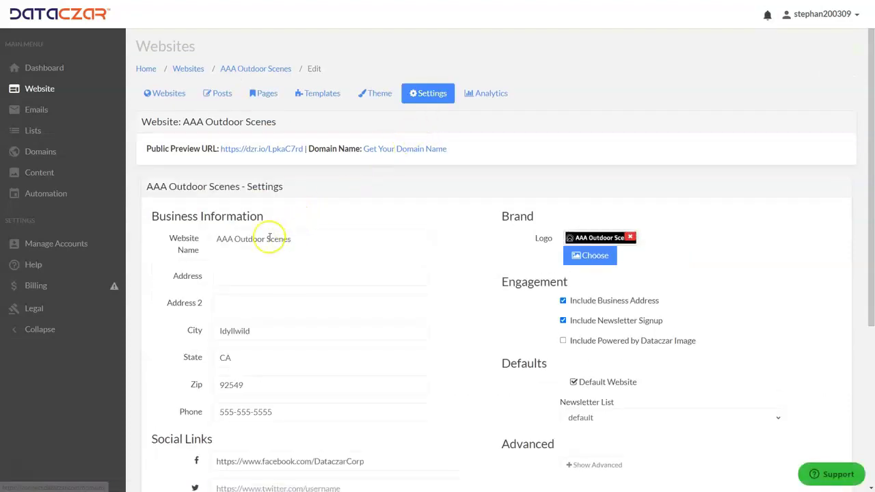
{"action": "left_click", "coordinate": [296, 238]}
{"action": "left_click_drag", "start_coordinate": [296, 238], "coordinate": [213, 238]}
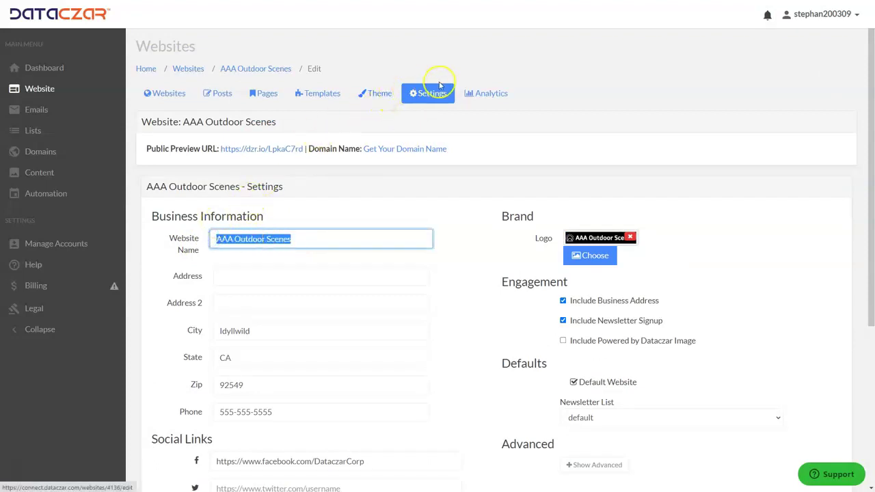
{"action": "left_click", "coordinate": [345, 207]}
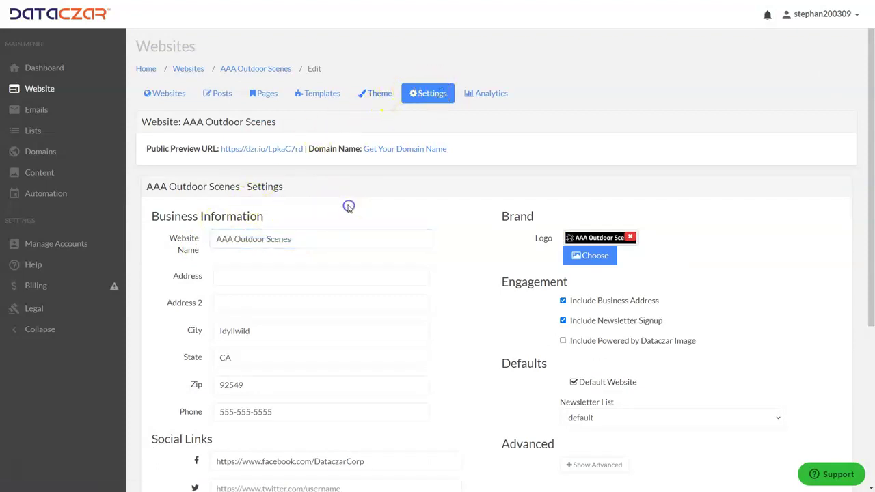
Step: Show the Accounts page, with AAA Outdoor Scenes as the current account
{"action": "left_click", "coordinate": [42, 245]}
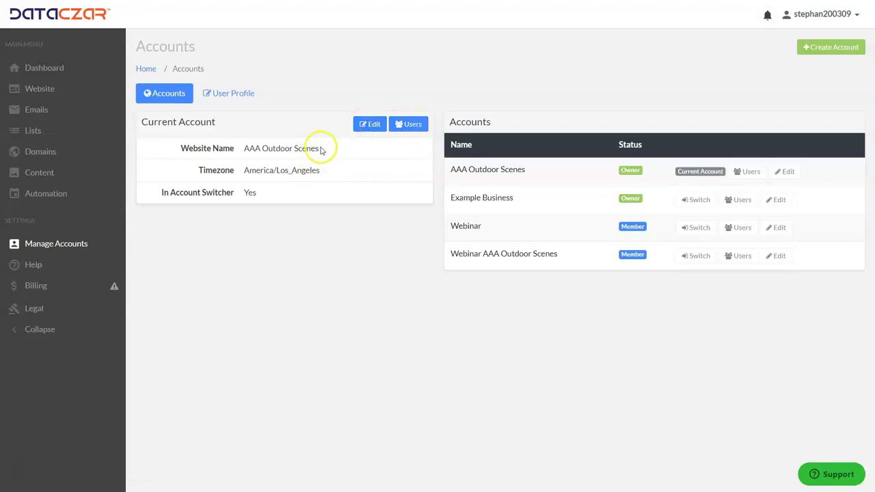
{"action": "left_click_drag", "start_coordinate": [321, 149], "coordinate": [255, 148]}
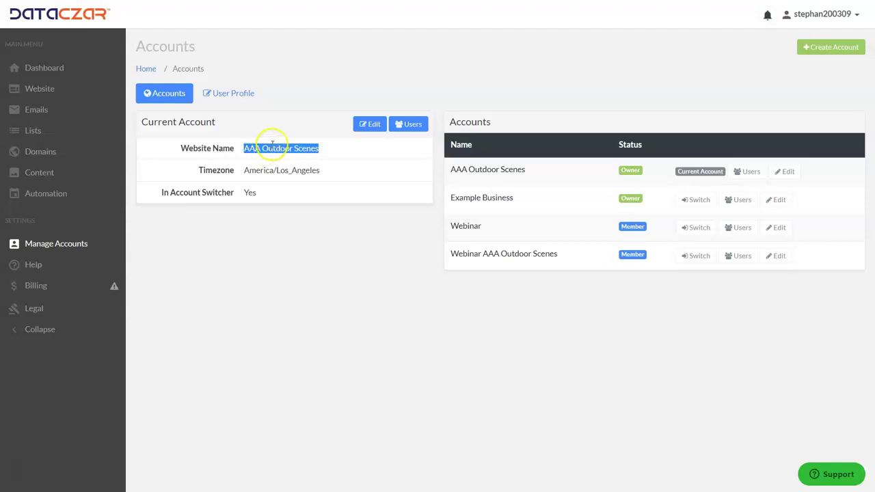
{"action": "left_click", "coordinate": [317, 146]}
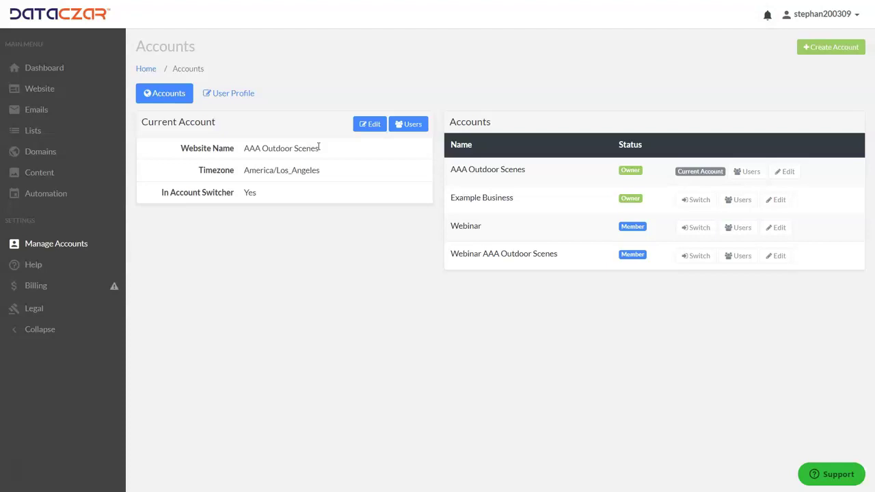
{"action": "left_click_drag", "start_coordinate": [327, 151], "coordinate": [257, 150]}
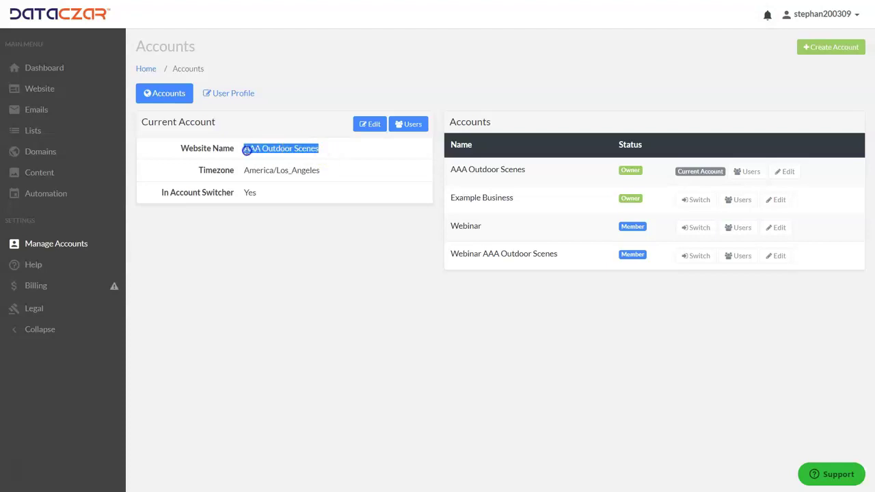
{"action": "left_click", "coordinate": [248, 149]}
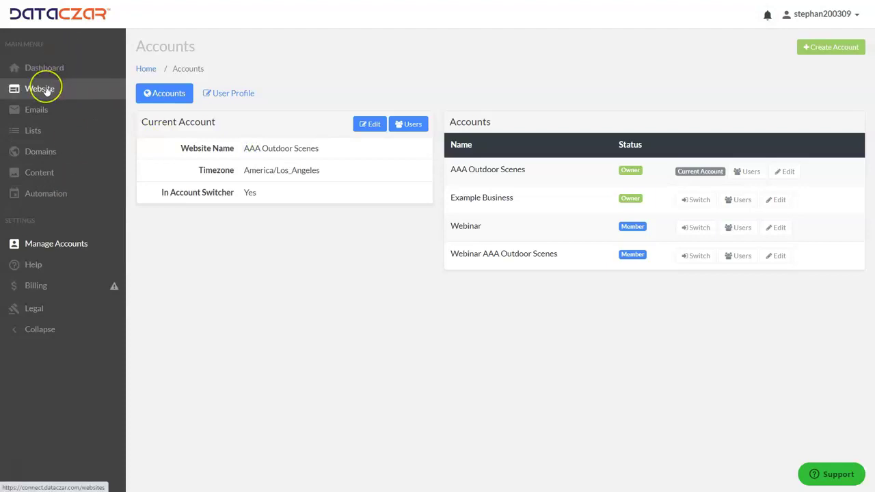
Step: Switch to the live AAA Outdoor Scenes site and browse its Blog page
{"action": "left_click", "coordinate": [46, 91]}
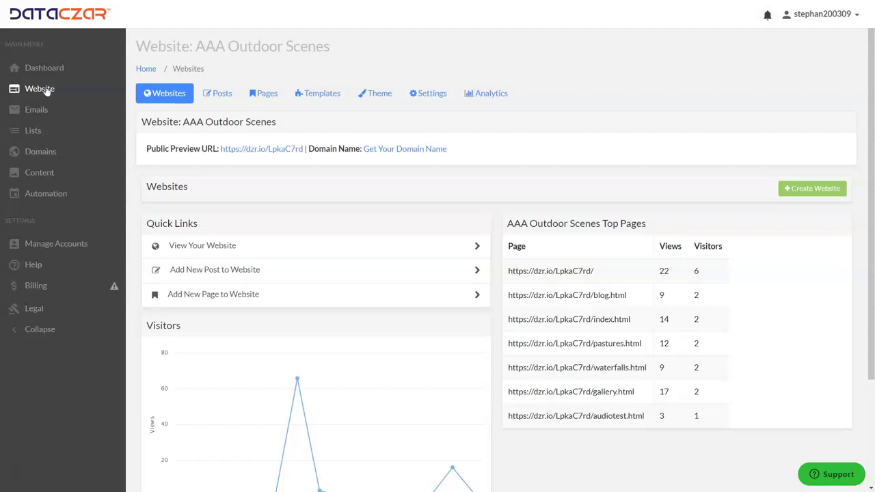
{"action": "key", "text": "ctrl+Tab"}
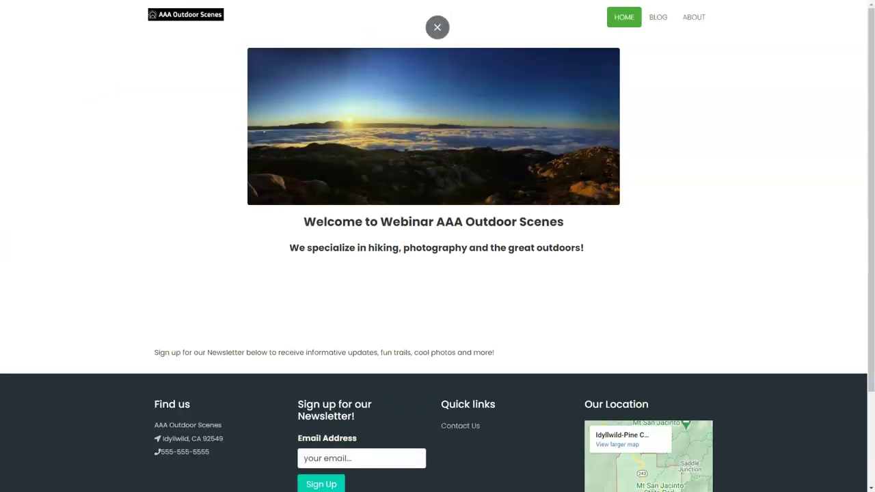
{"action": "left_click", "coordinate": [658, 19]}
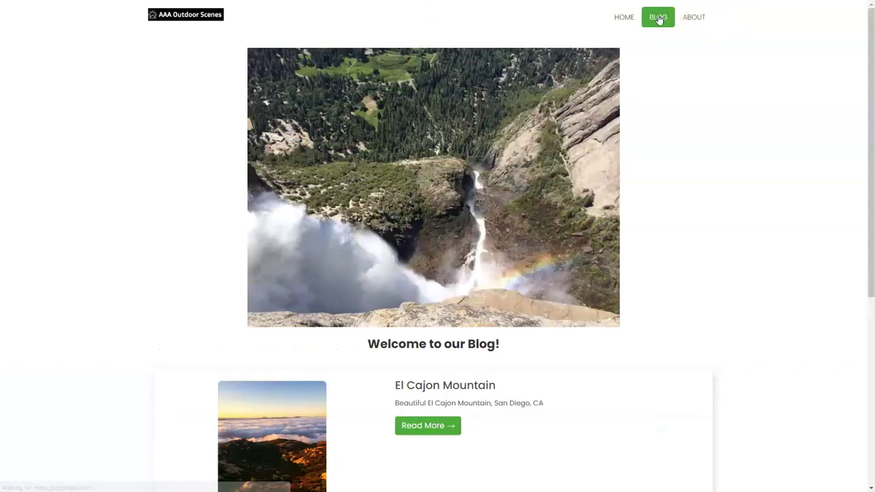
{"action": "scroll", "coordinate": [451, 138], "scroll_direction": "down", "scroll_amount": 3}
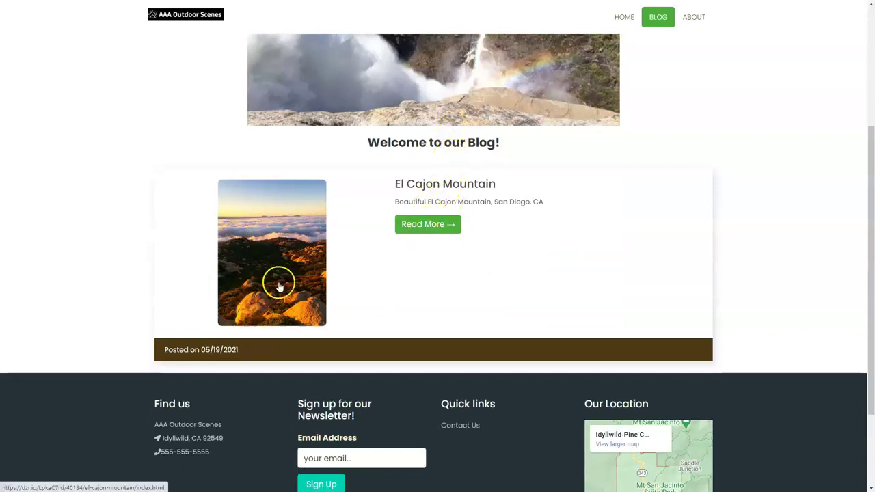
{"action": "scroll", "coordinate": [527, 102], "scroll_direction": "up", "scroll_amount": 3}
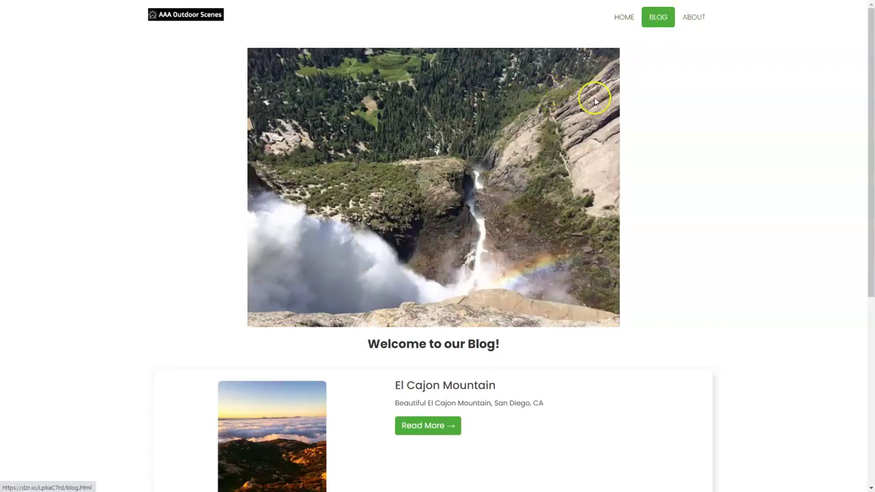
{"action": "scroll", "coordinate": [467, 168], "scroll_direction": "down", "scroll_amount": 2}
Step: Read through the El Cajon Mountain blog post
{"action": "left_click", "coordinate": [436, 276]}
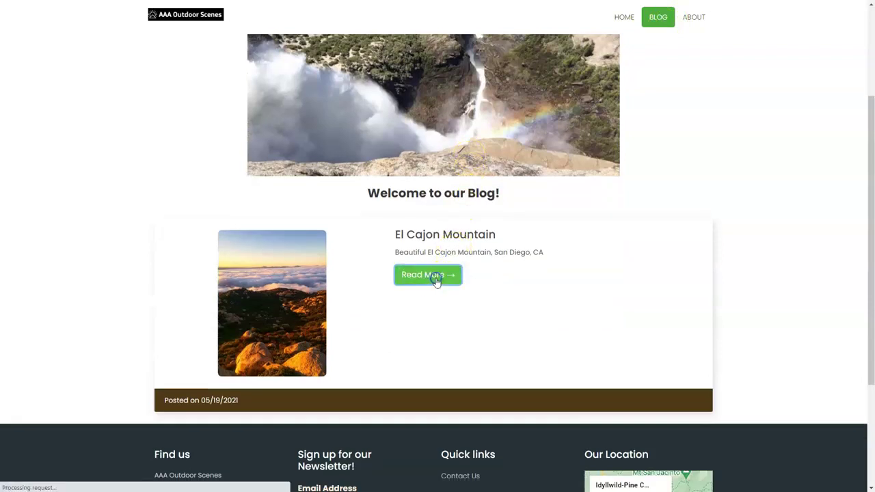
{"action": "scroll", "coordinate": [434, 279], "scroll_direction": "down", "scroll_amount": 1}
{"action": "scroll", "coordinate": [434, 280], "scroll_direction": "down", "scroll_amount": 6}
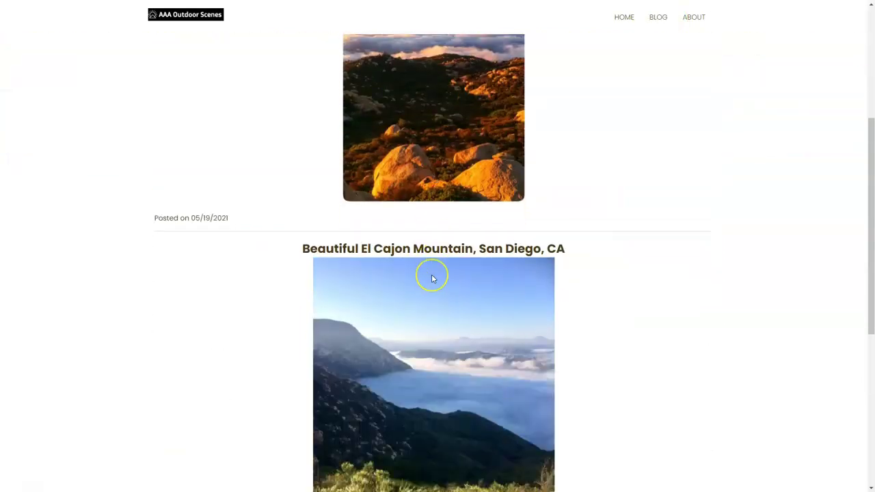
{"action": "scroll", "coordinate": [432, 274], "scroll_direction": "up", "scroll_amount": 7}
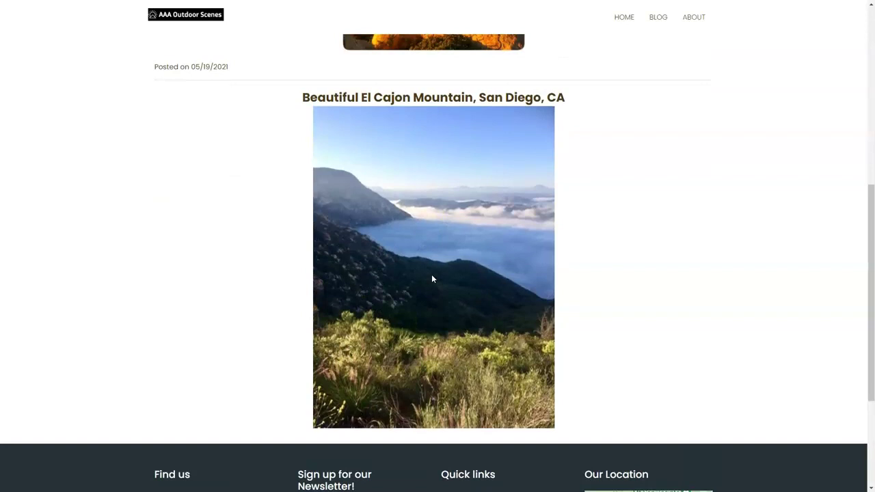
{"action": "scroll", "coordinate": [506, 162], "scroll_direction": "down", "scroll_amount": 9}
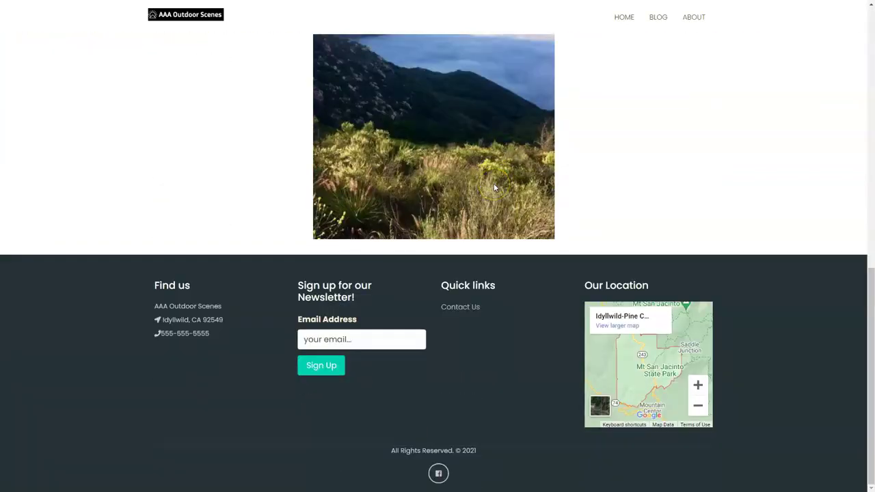
{"action": "left_click", "coordinate": [496, 168]}
{"action": "scroll", "coordinate": [460, 208], "scroll_direction": "up", "scroll_amount": 10}
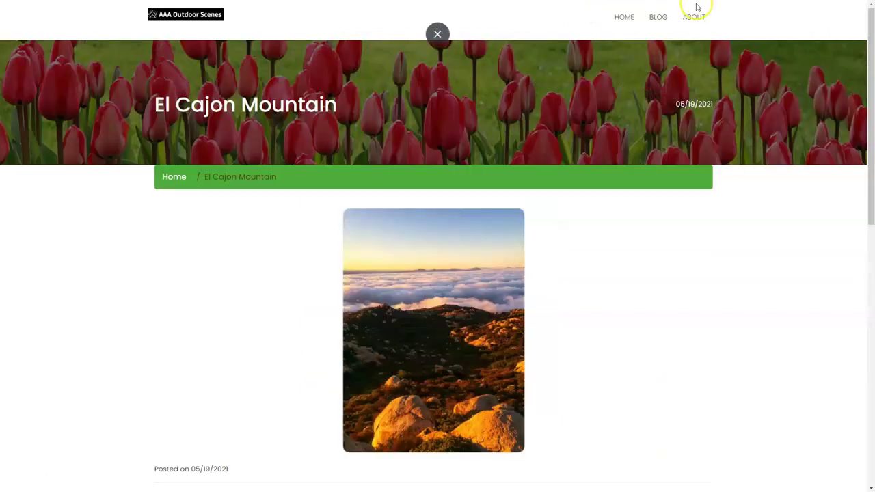
Step: Preview the Blog, About and Home pages, then close the live-site tab
{"action": "left_click", "coordinate": [664, 22]}
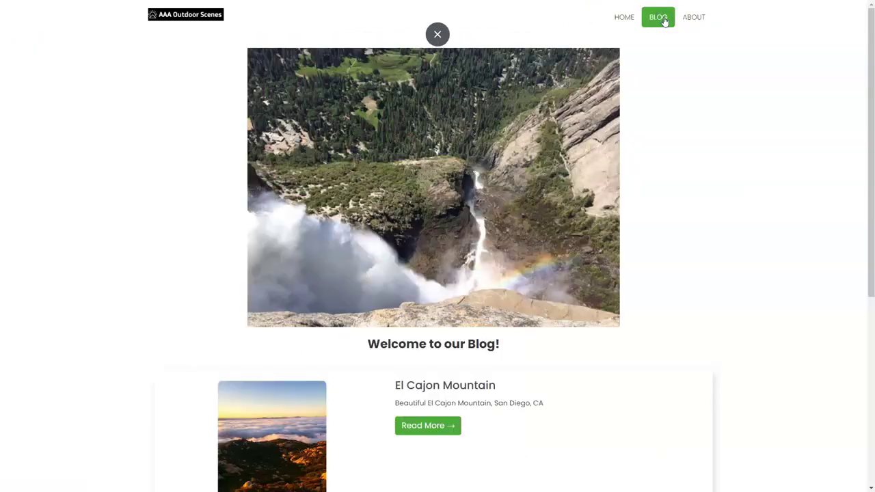
{"action": "left_click", "coordinate": [692, 20]}
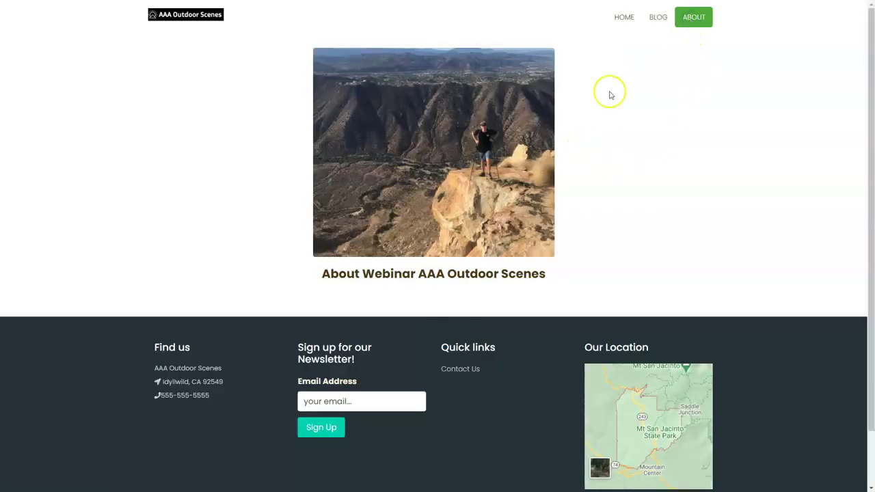
{"action": "left_click", "coordinate": [623, 22]}
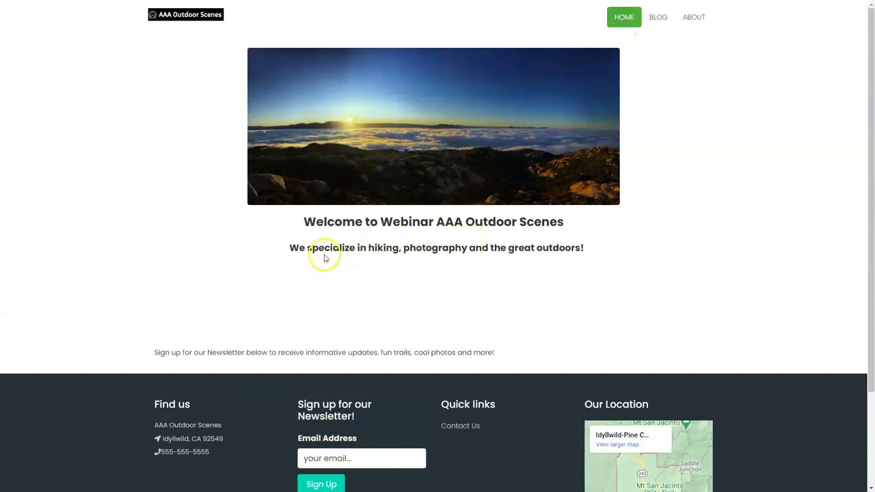
{"action": "left_click_drag", "start_coordinate": [301, 251], "coordinate": [577, 283]}
{"action": "left_click", "coordinate": [578, 284]}
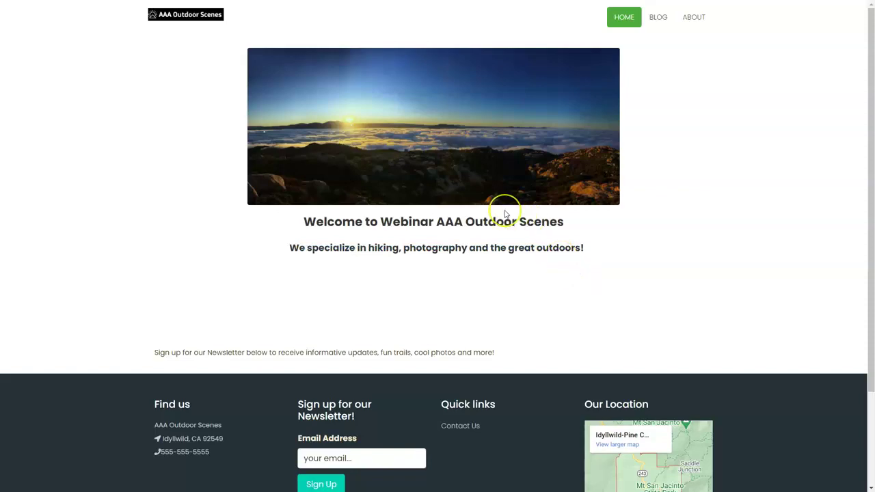
{"action": "key", "text": "ctrl+w"}
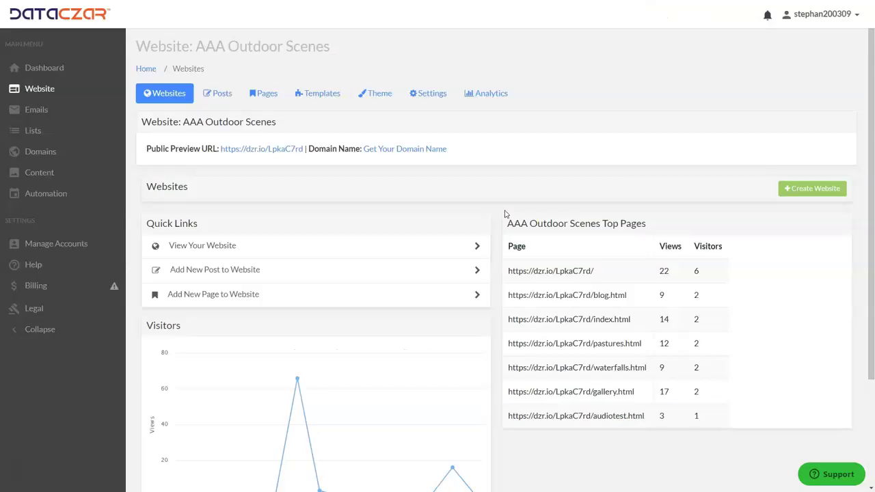
Step: Replace the Earth theme with Cosmo and preview the live site
{"action": "left_click", "coordinate": [378, 95]}
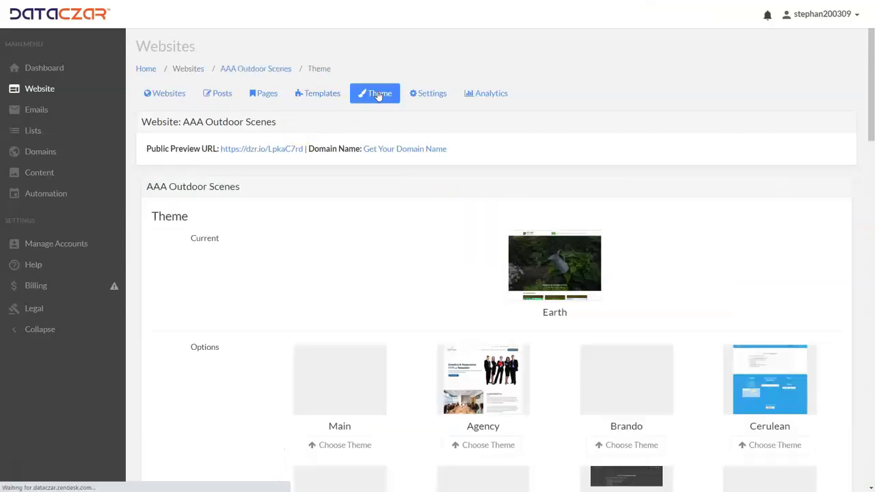
{"action": "scroll", "coordinate": [354, 212], "scroll_direction": "down", "scroll_amount": 3}
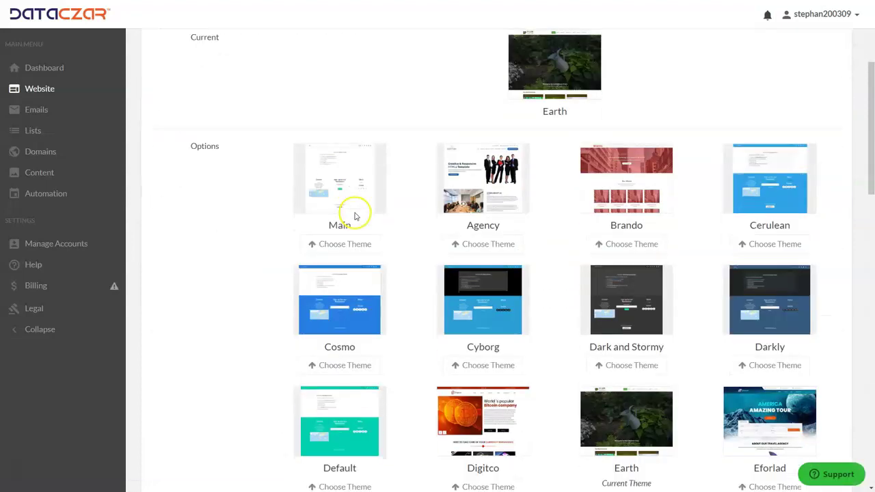
{"action": "left_click", "coordinate": [349, 367]}
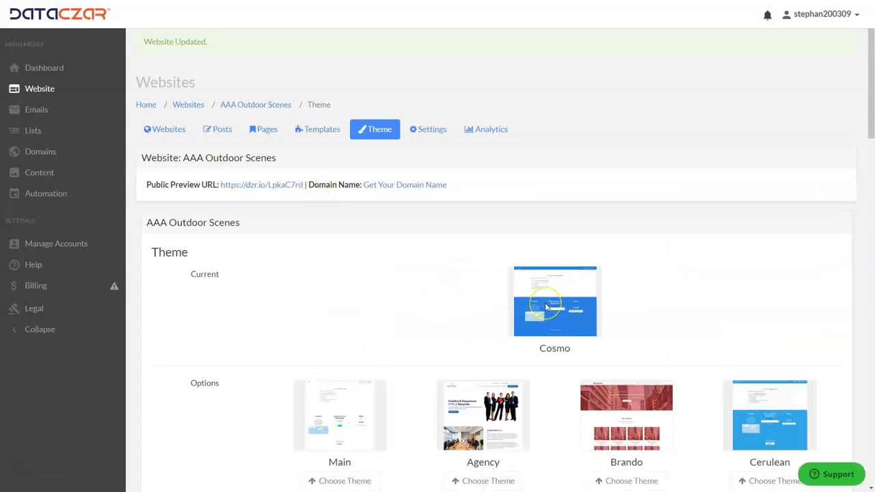
{"action": "left_click", "coordinate": [547, 307]}
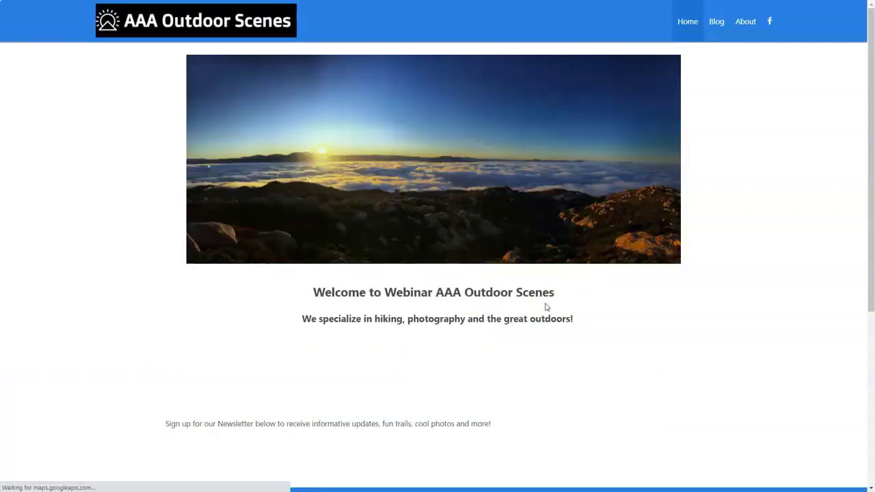
{"action": "scroll", "coordinate": [406, 215], "scroll_direction": "down", "scroll_amount": 4}
{"action": "scroll", "coordinate": [400, 244], "scroll_direction": "up", "scroll_amount": 4}
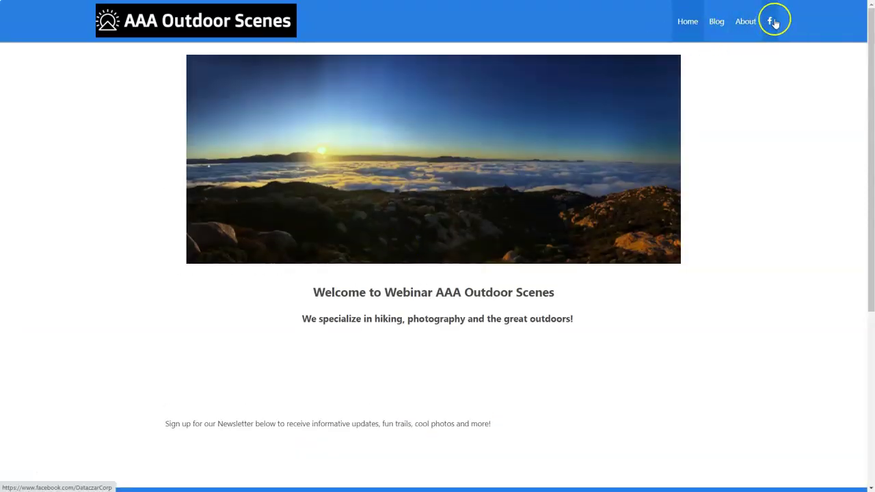
{"action": "left_click", "coordinate": [719, 26]}
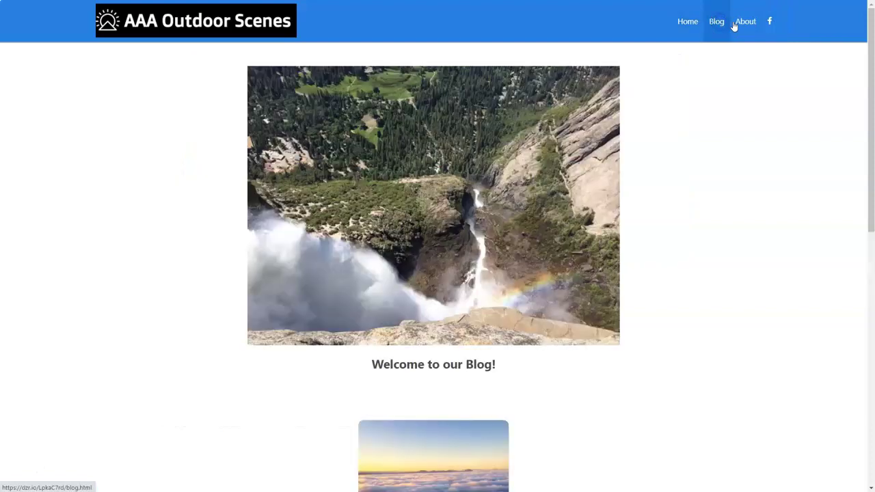
{"action": "left_click", "coordinate": [744, 26]}
{"action": "scroll", "coordinate": [494, 319], "scroll_direction": "down", "scroll_amount": 3}
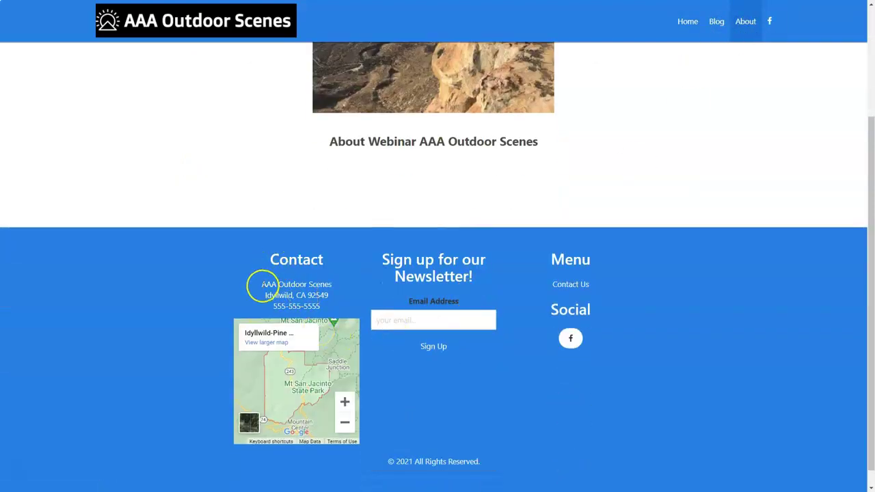
{"action": "left_click", "coordinate": [381, 252]}
{"action": "left_click_drag", "start_coordinate": [381, 251], "coordinate": [461, 303]}
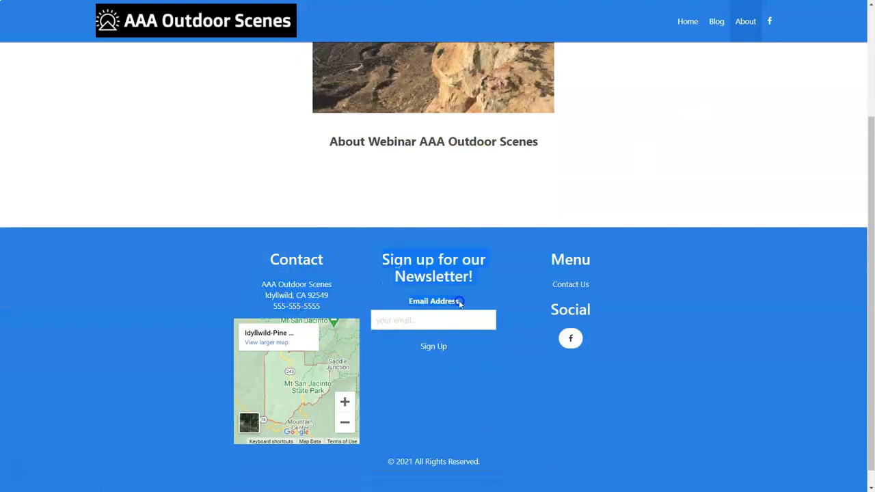
{"action": "scroll", "coordinate": [485, 244], "scroll_direction": "up", "scroll_amount": 3}
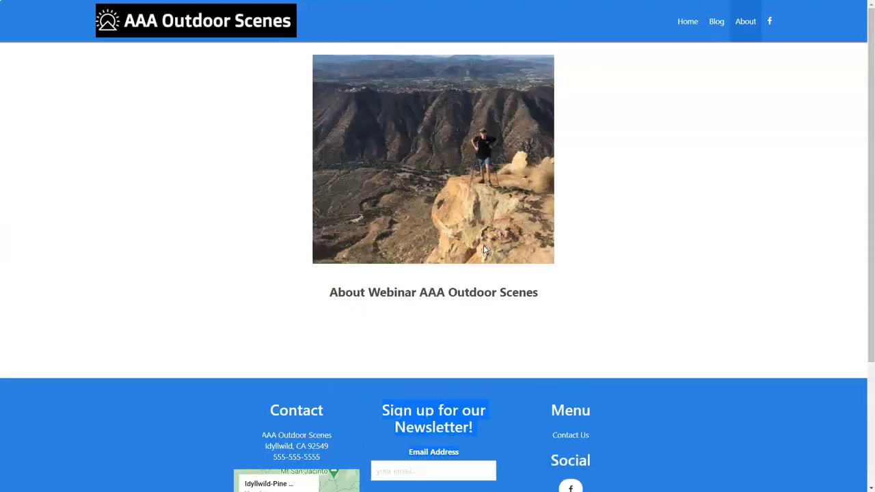
{"action": "left_click", "coordinate": [572, 436]}
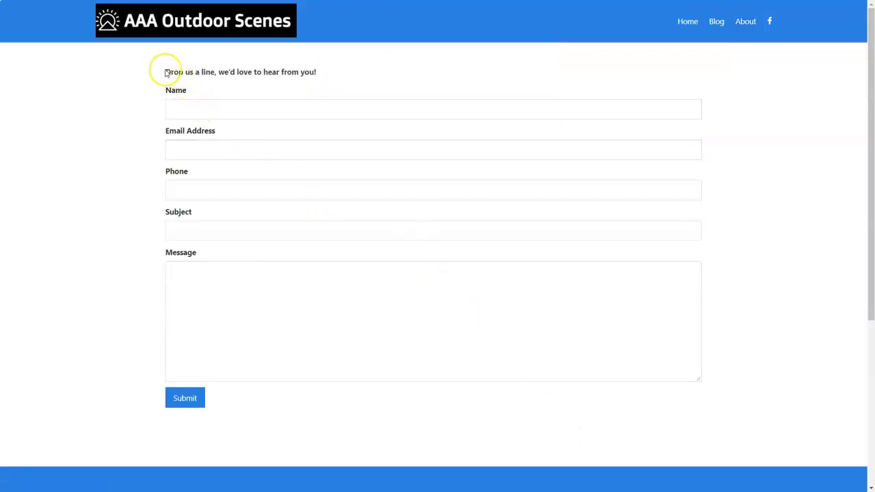
{"action": "left_click_drag", "start_coordinate": [165, 72], "coordinate": [333, 69]}
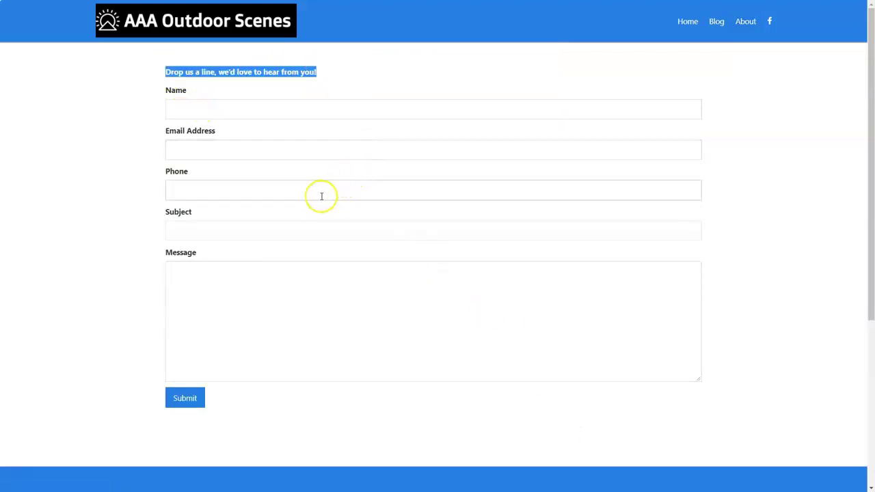
{"action": "left_click", "coordinate": [687, 22]}
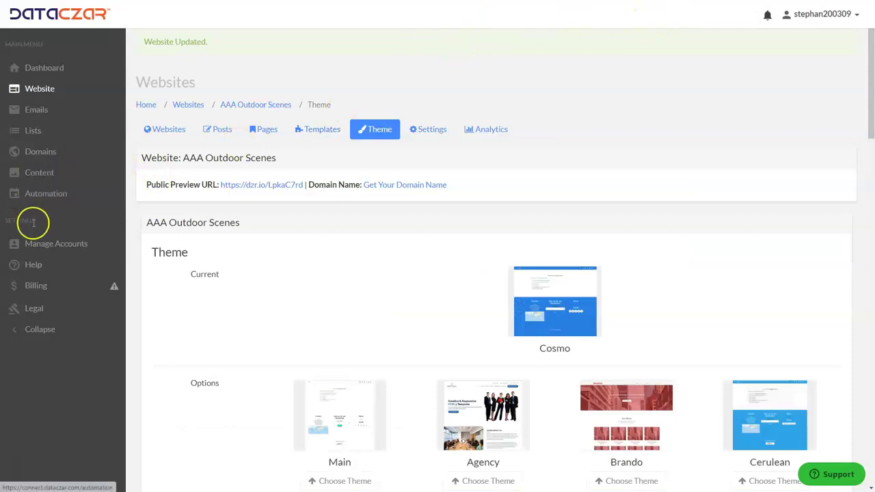
Step: Look over the Help resources, then return to the AAA Outdoor Scenes dashboard (index.html, 36 views)
{"action": "left_click", "coordinate": [33, 265]}
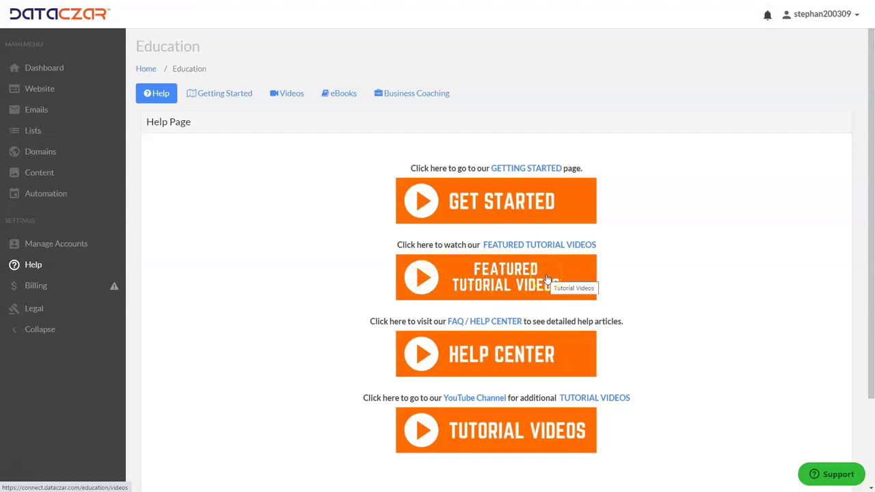
{"action": "left_click", "coordinate": [512, 359]}
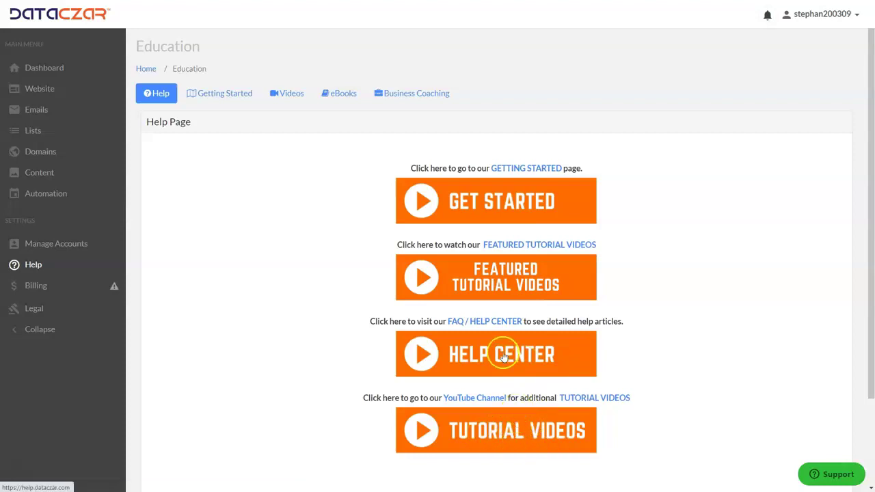
{"action": "left_click", "coordinate": [49, 71]}
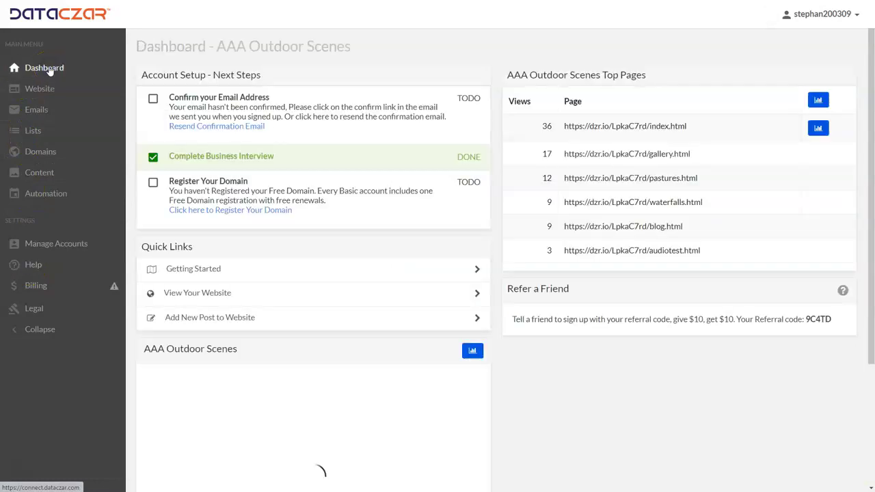